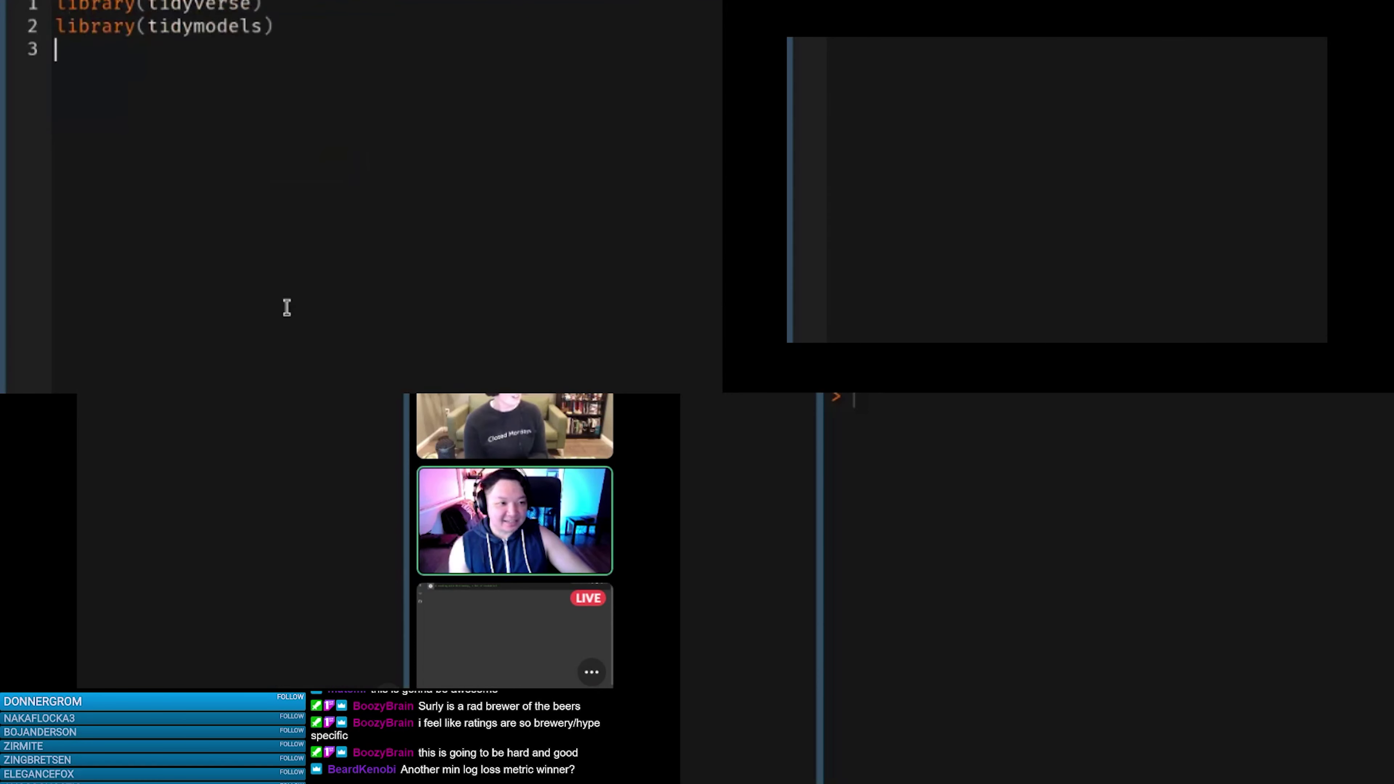
Step: Load DataExplorer, doParallel and skimr in the R script, and define variables for the data, plots, predictions and models folders
type("library(DataExplorer")
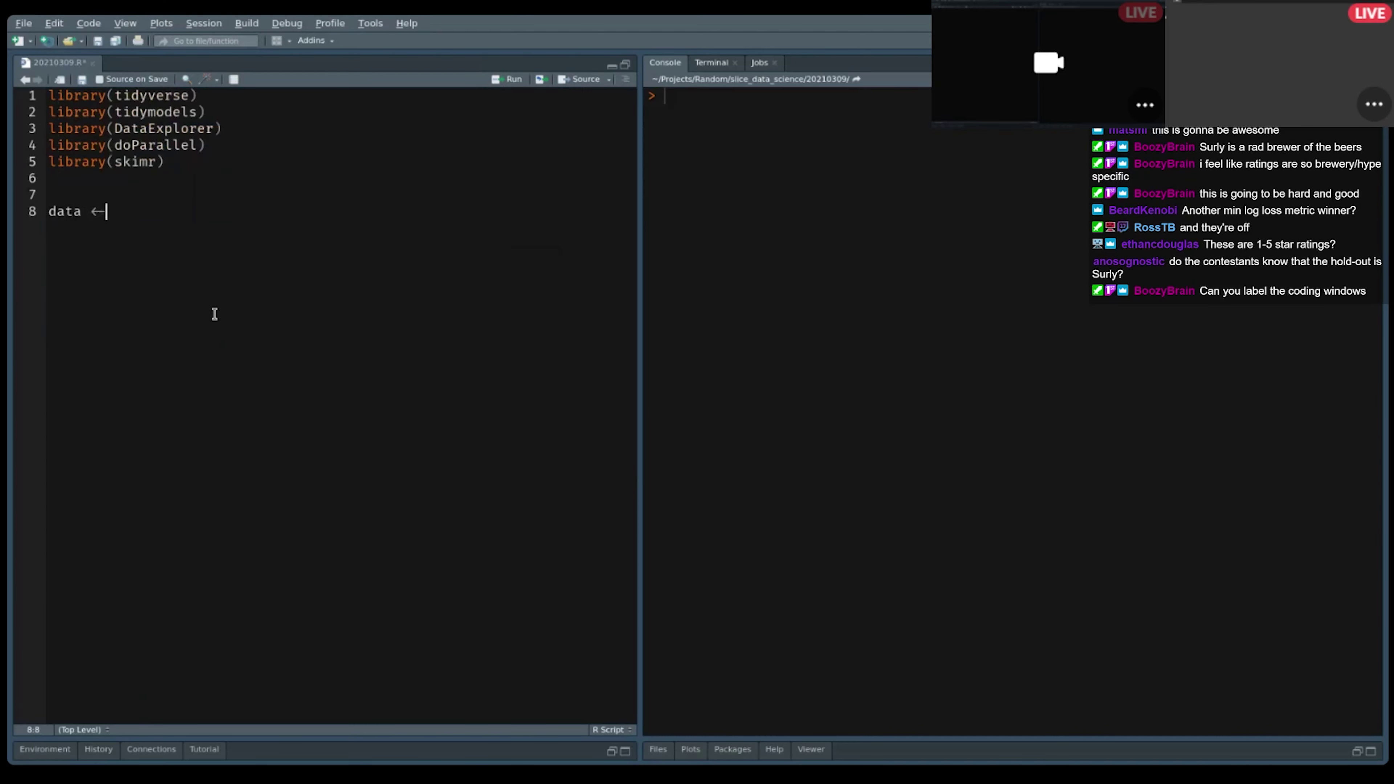
key("BackSpace")
key("BackSpace")
type("a_folder")
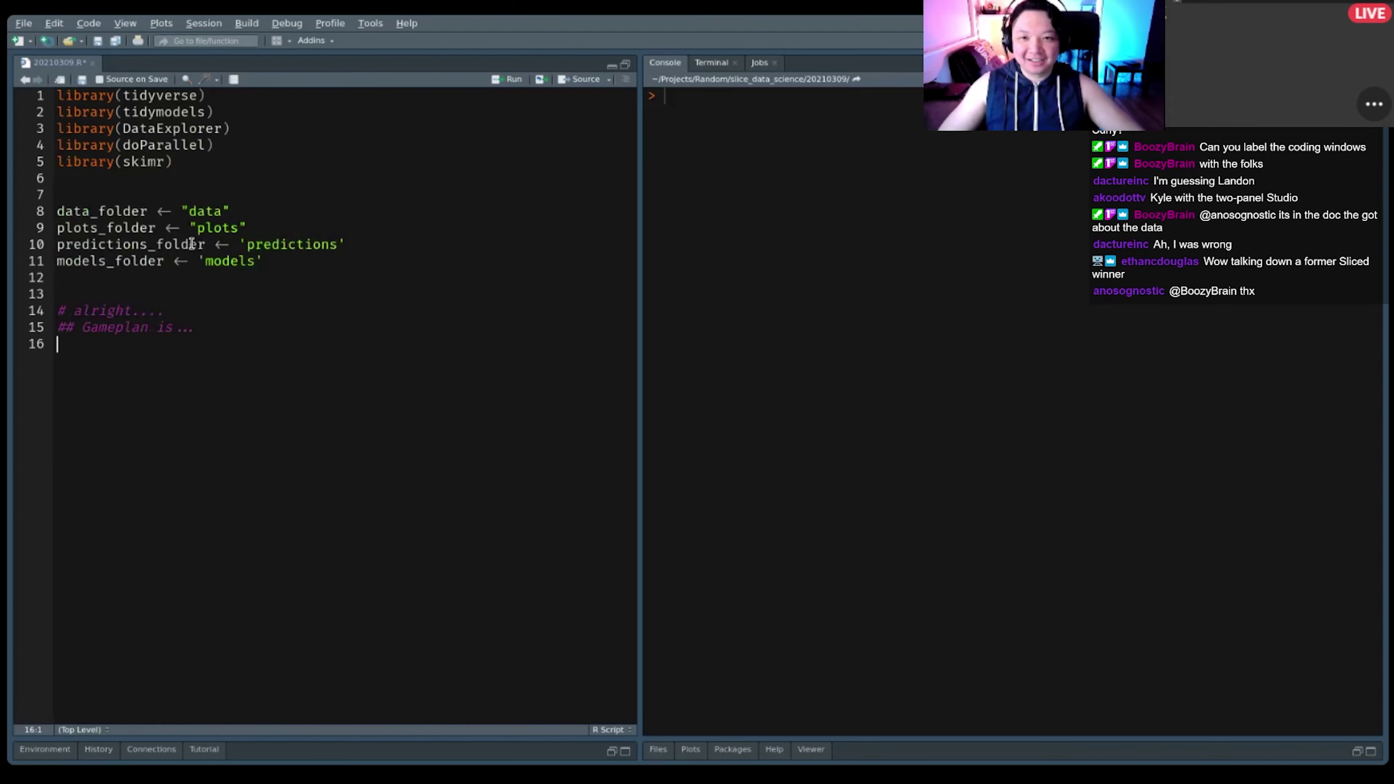
Step: Start the game plan comments with a third-level item reading "### 1. Setup"
type("### 1. ")
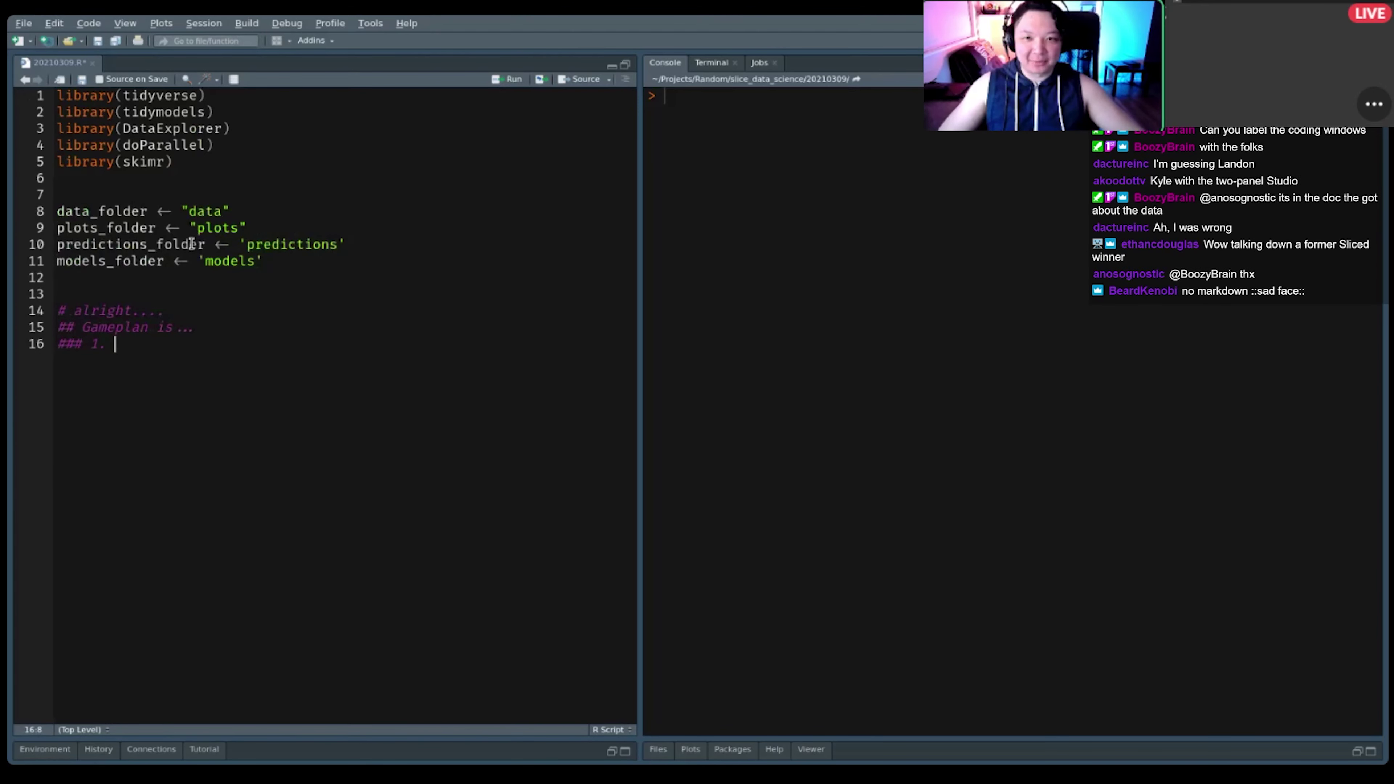
type("Setup")
key("BackSpace")
type("up")
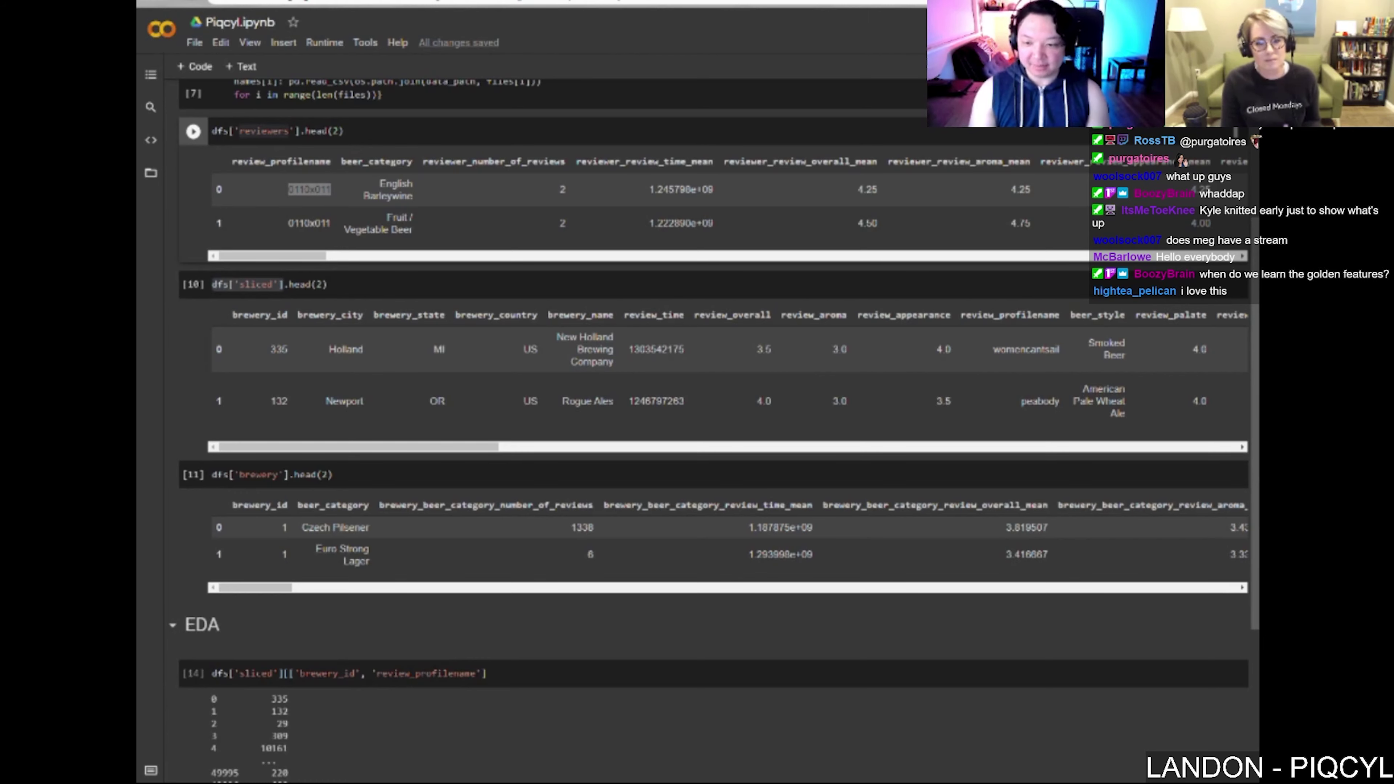
left_click(301, 315)
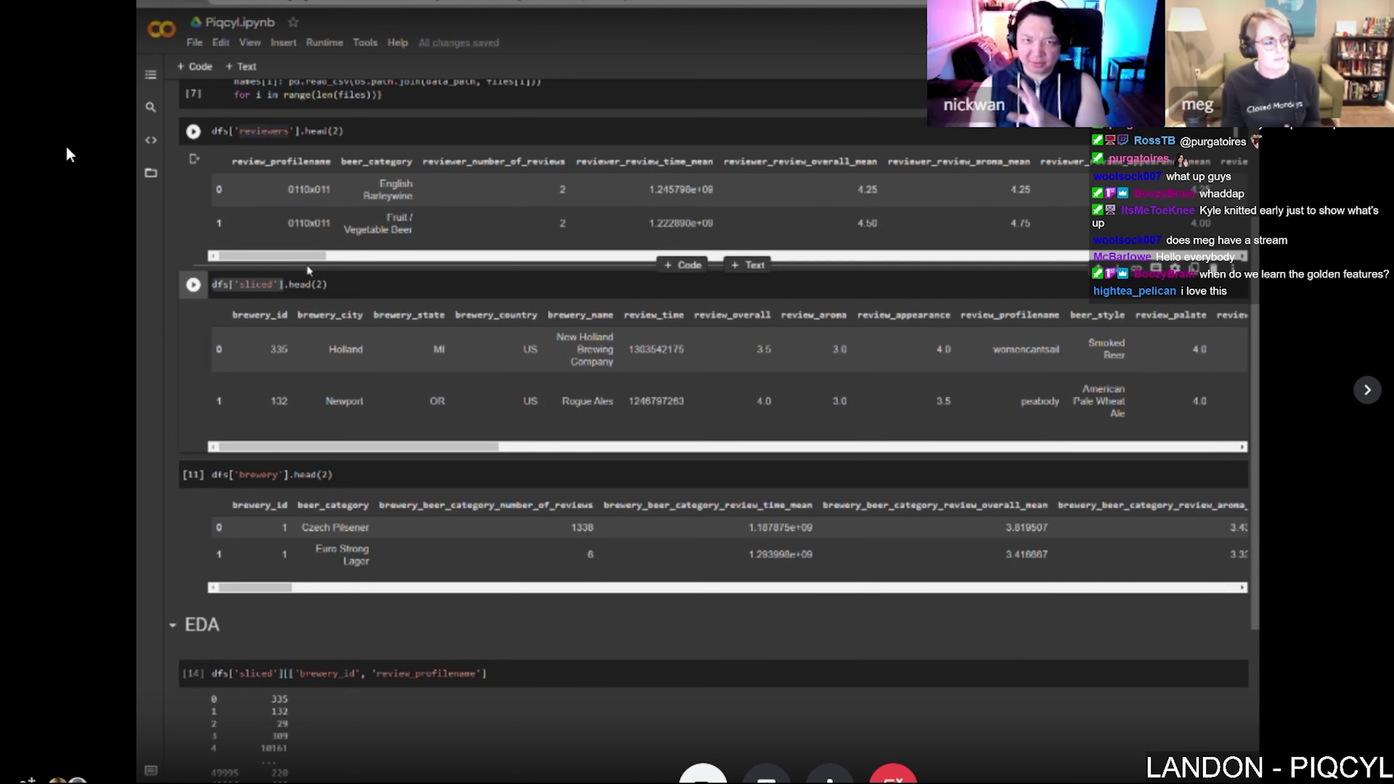
left_click_drag(312, 261, 234, 256)
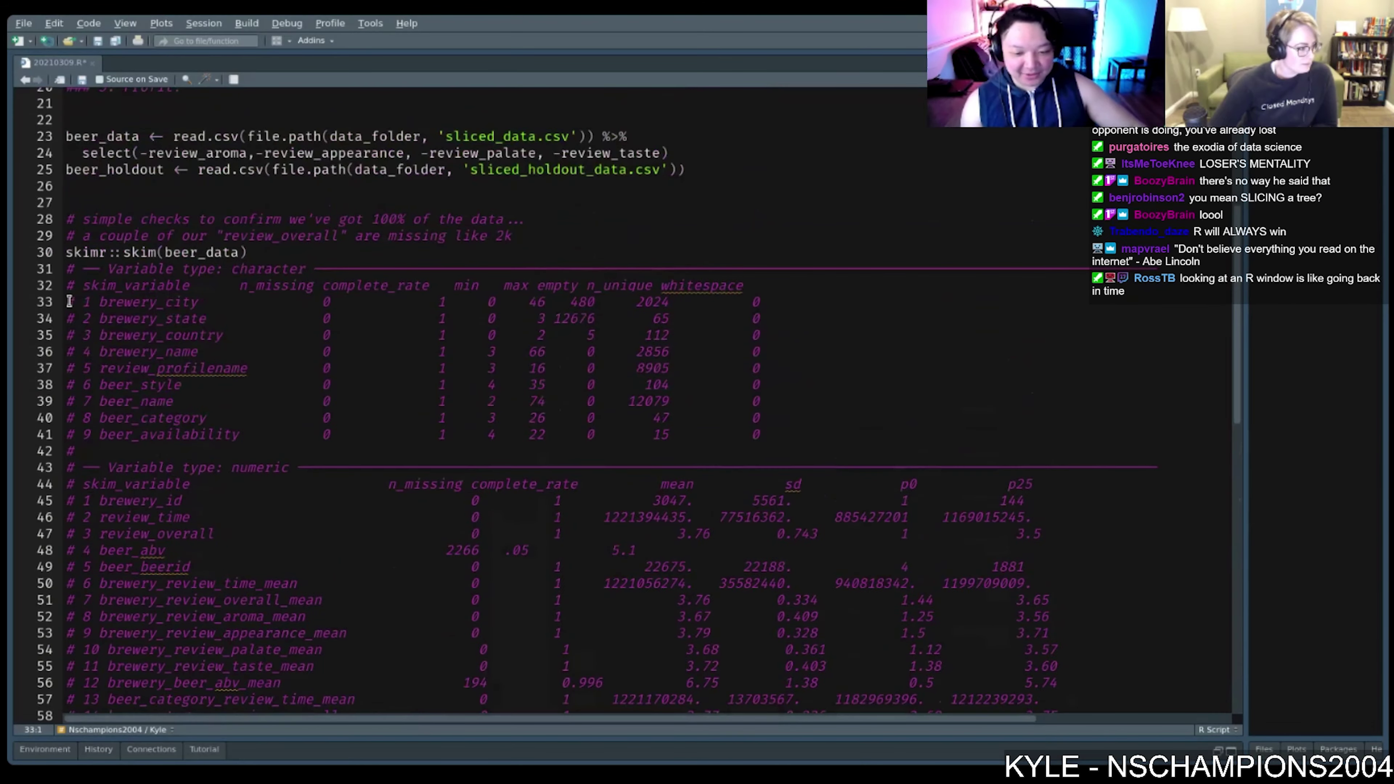
Step: Copy the eight character variable names from brewery_city to beer_category out of the skim output and paste them above beer_recipe
left_click_drag(70, 301, 243, 417)
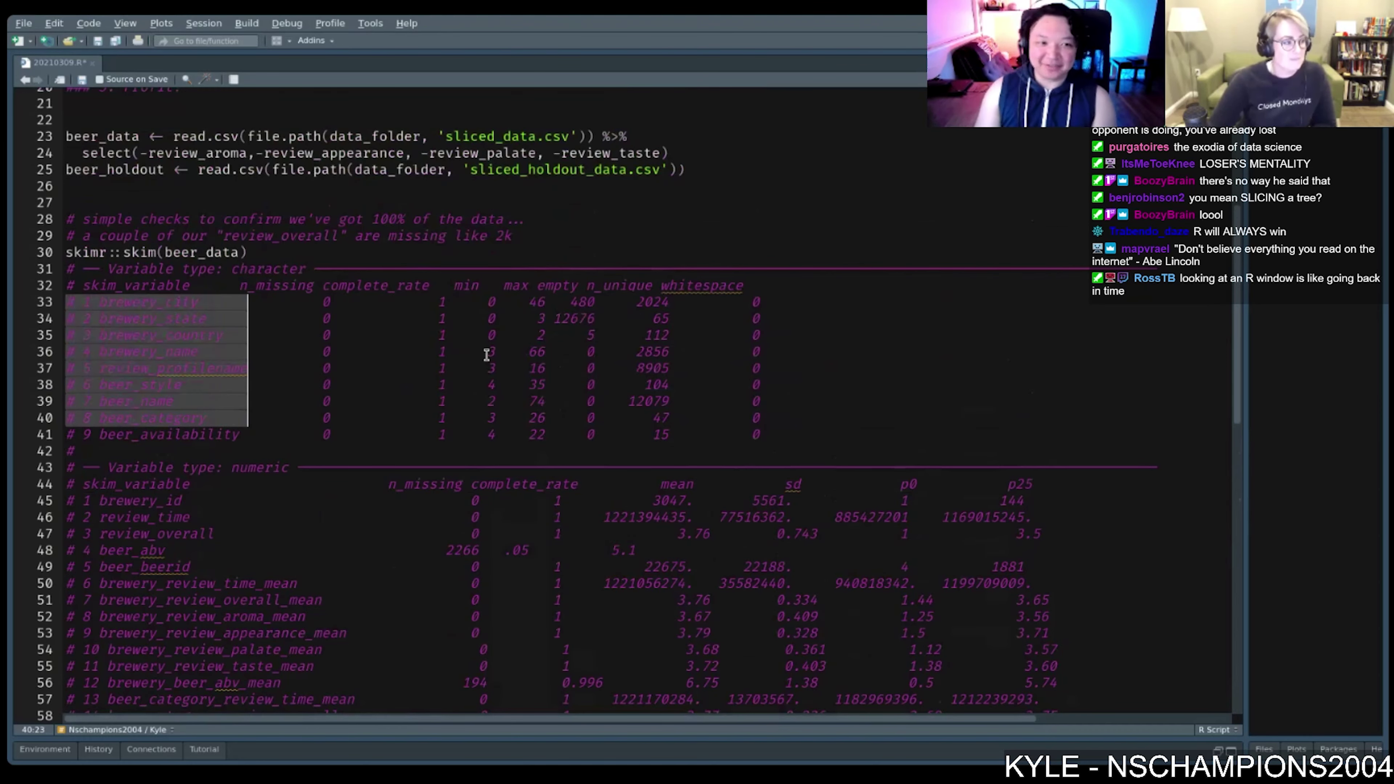
scroll(486, 355, "down", 15)
left_click(80, 481)
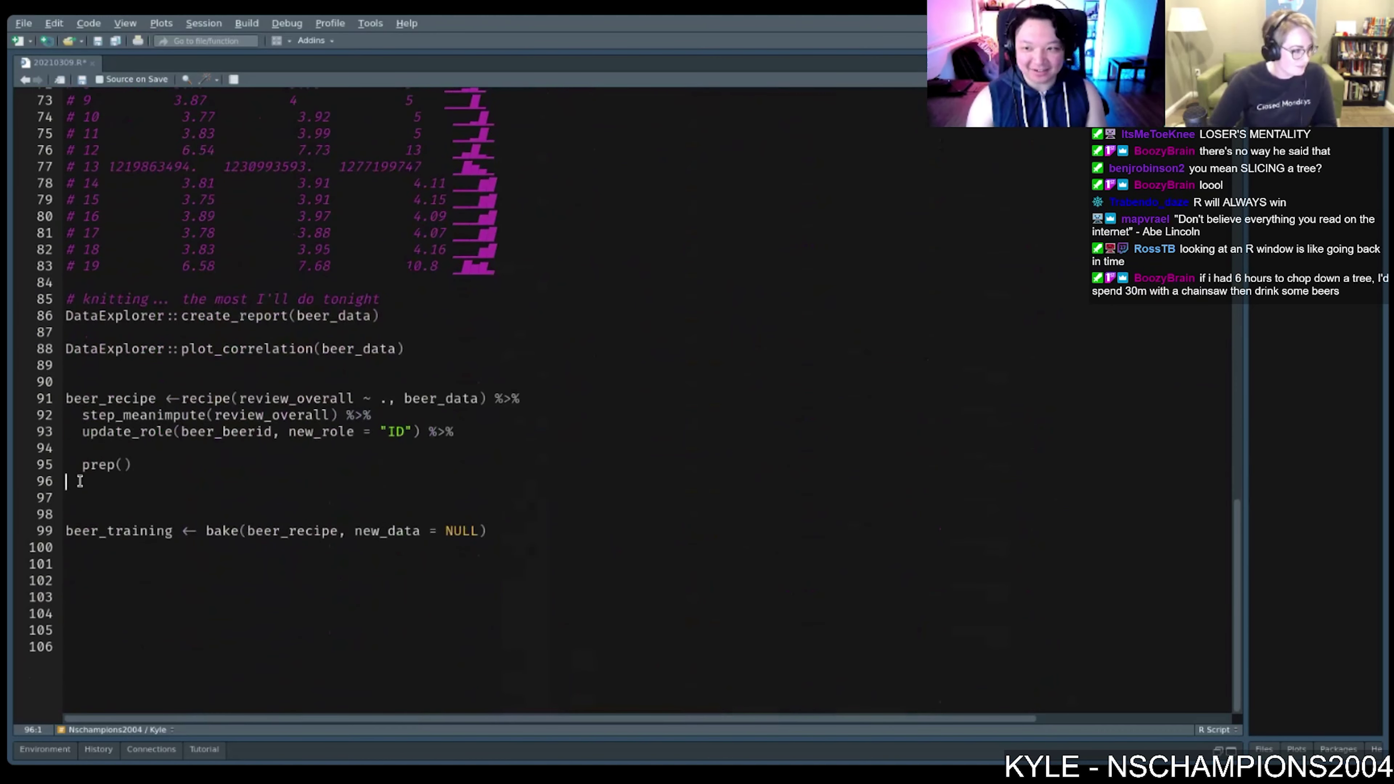
key("Return")
key("Return")
key("Up")
key("Up")
key("Up")
key("Up")
key("Up")
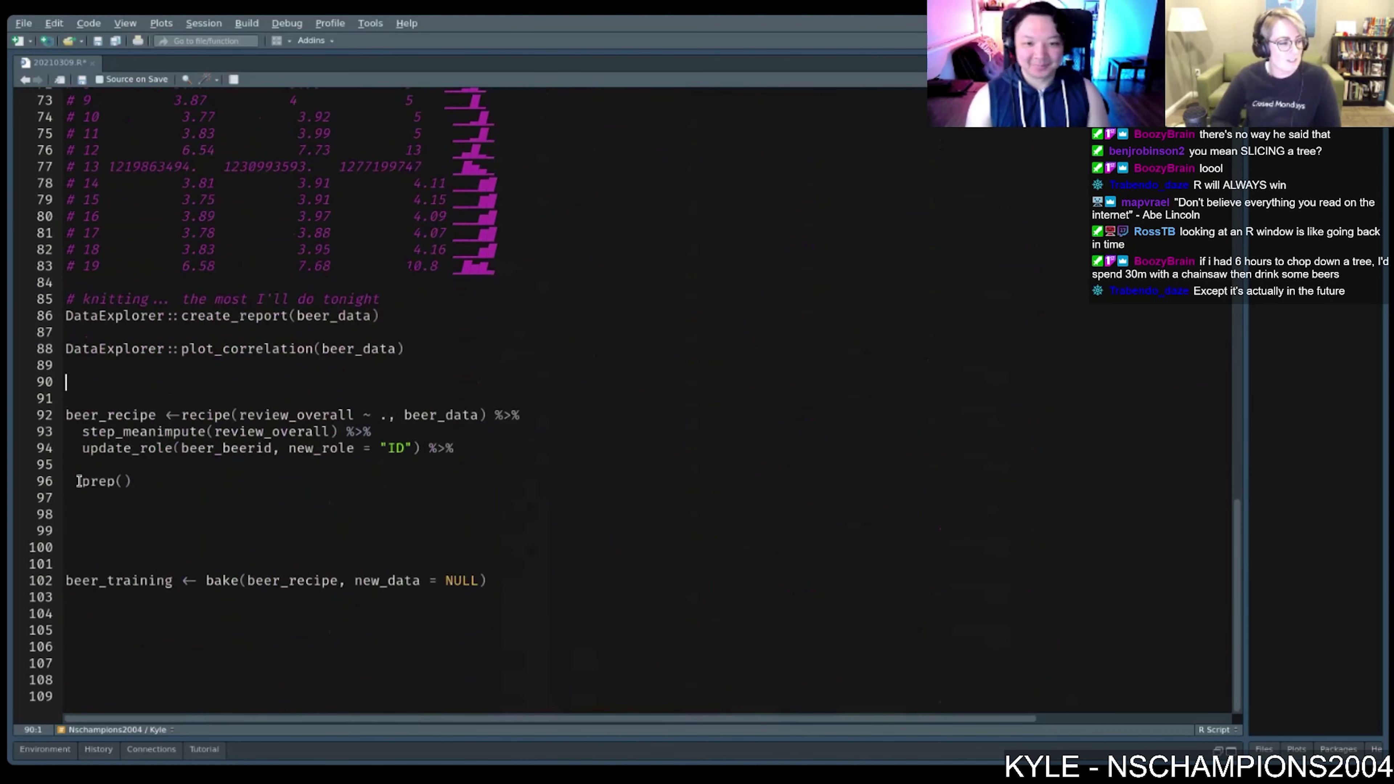
type("# 1 brewery_city # 2 brewery_state # 3 brewery_country # 4 brewery_name # 5 review_profilename # 6 beer_style # 7 beer_name # 8 beer_category")
Step: Uncomment the pasted list of eight variable names above the beer_recipe definition
key("Down")
key("Down")
key("Down")
key("Down")
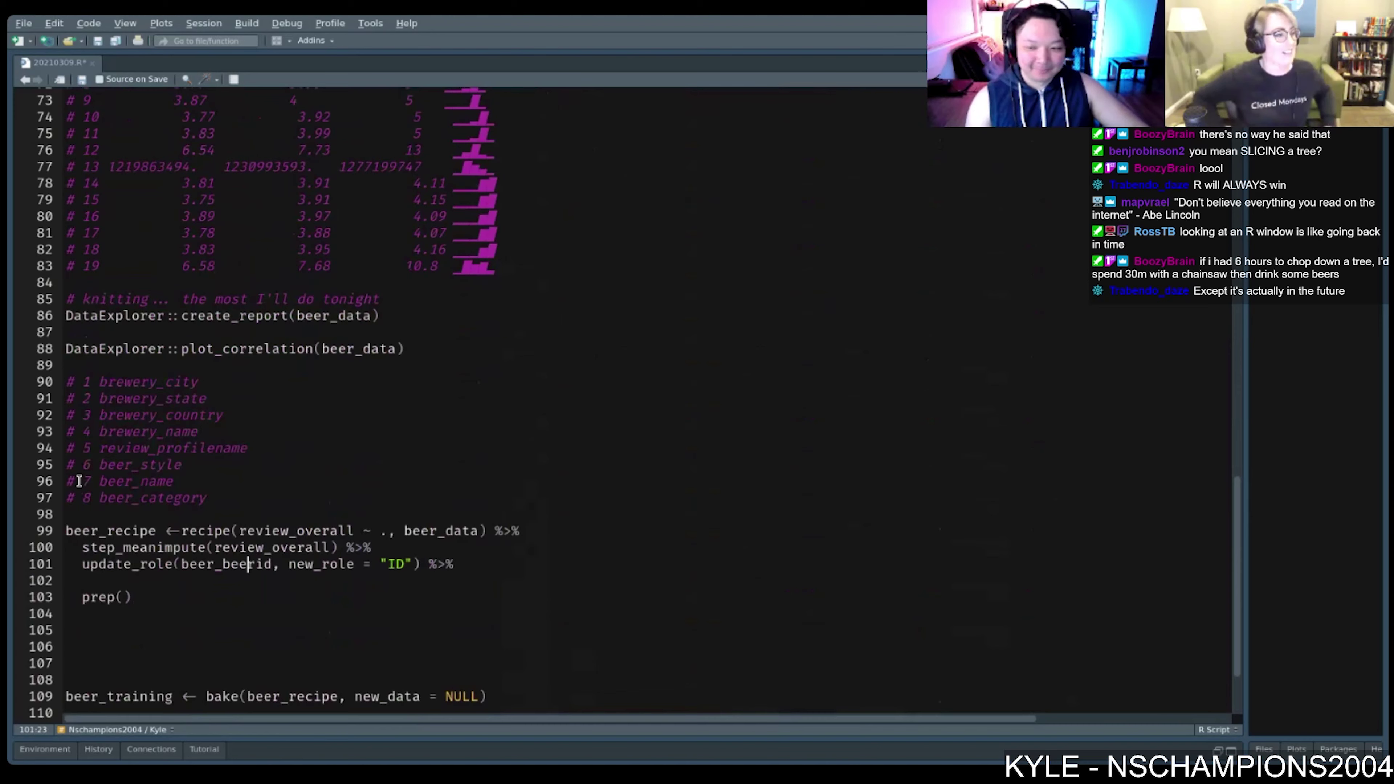
key("Up")
key("Up")
key("Up")
key("Left")
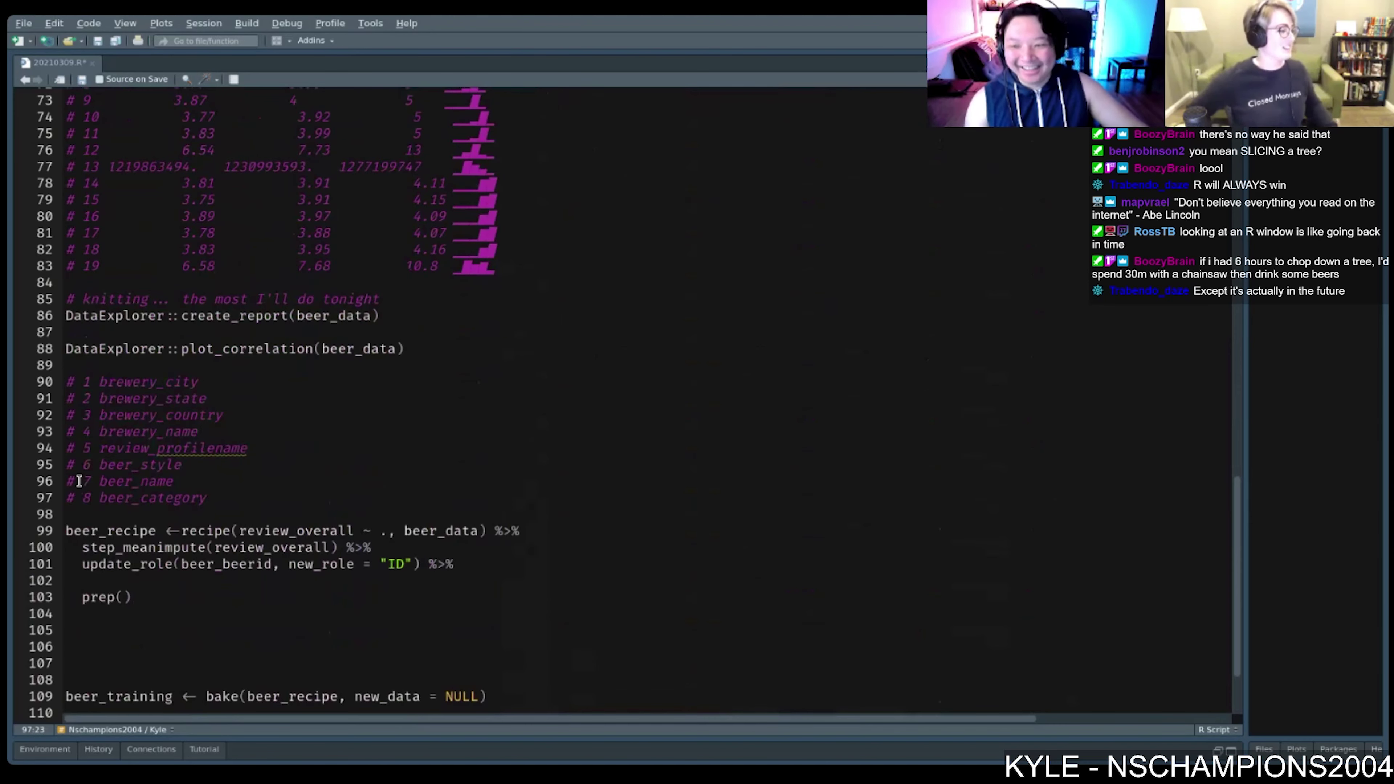
key("shift+Up")
key("shift+Up")
key("shift+Up")
key("shift+Up")
key("shift+Up")
key("shift+Up")
key("shift+Up")
key("shift+Home")
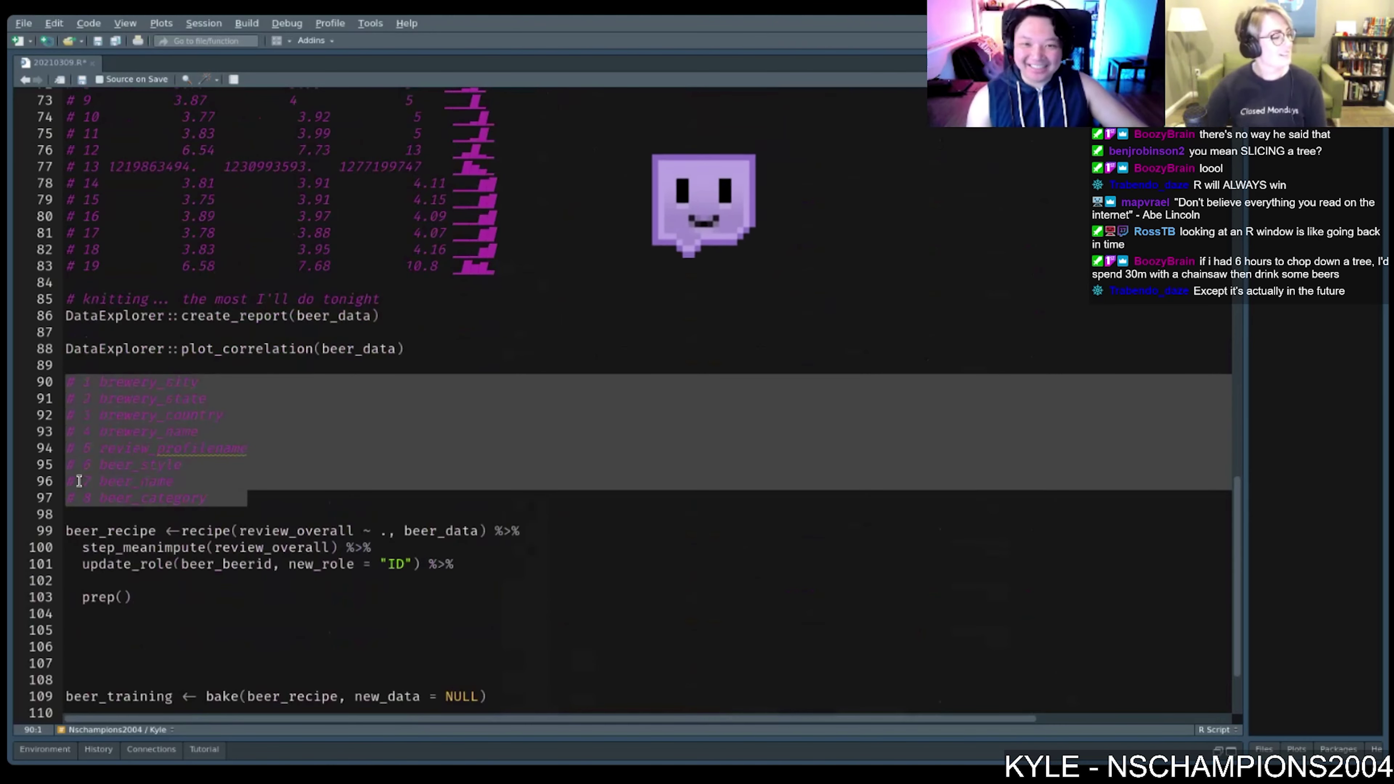
key("ctrl+shift+c")
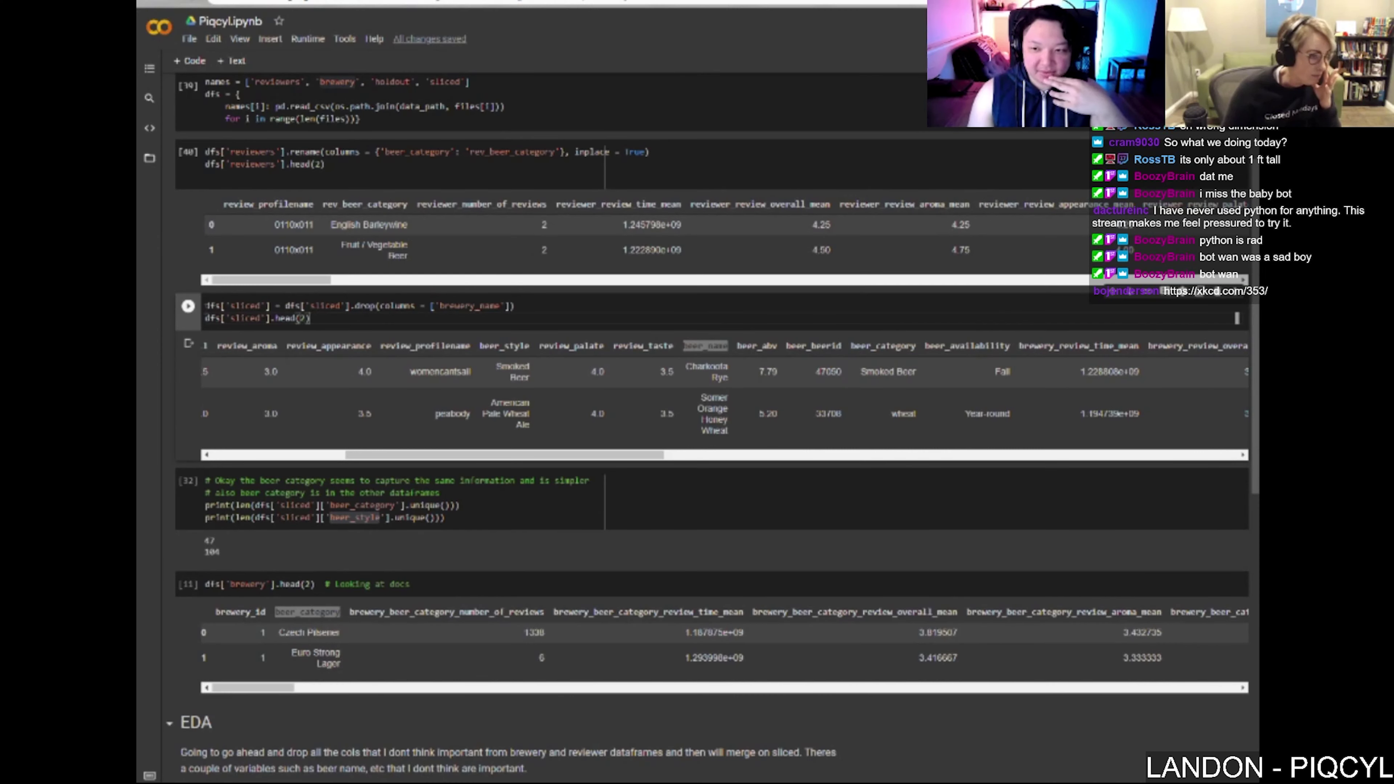
Step: In the Colab notebook, add a comment "cant delete cols from sliced" ending in "lol" above the code dropping brewery_name, followed by a blank line
left_click(208, 306)
key("Return")
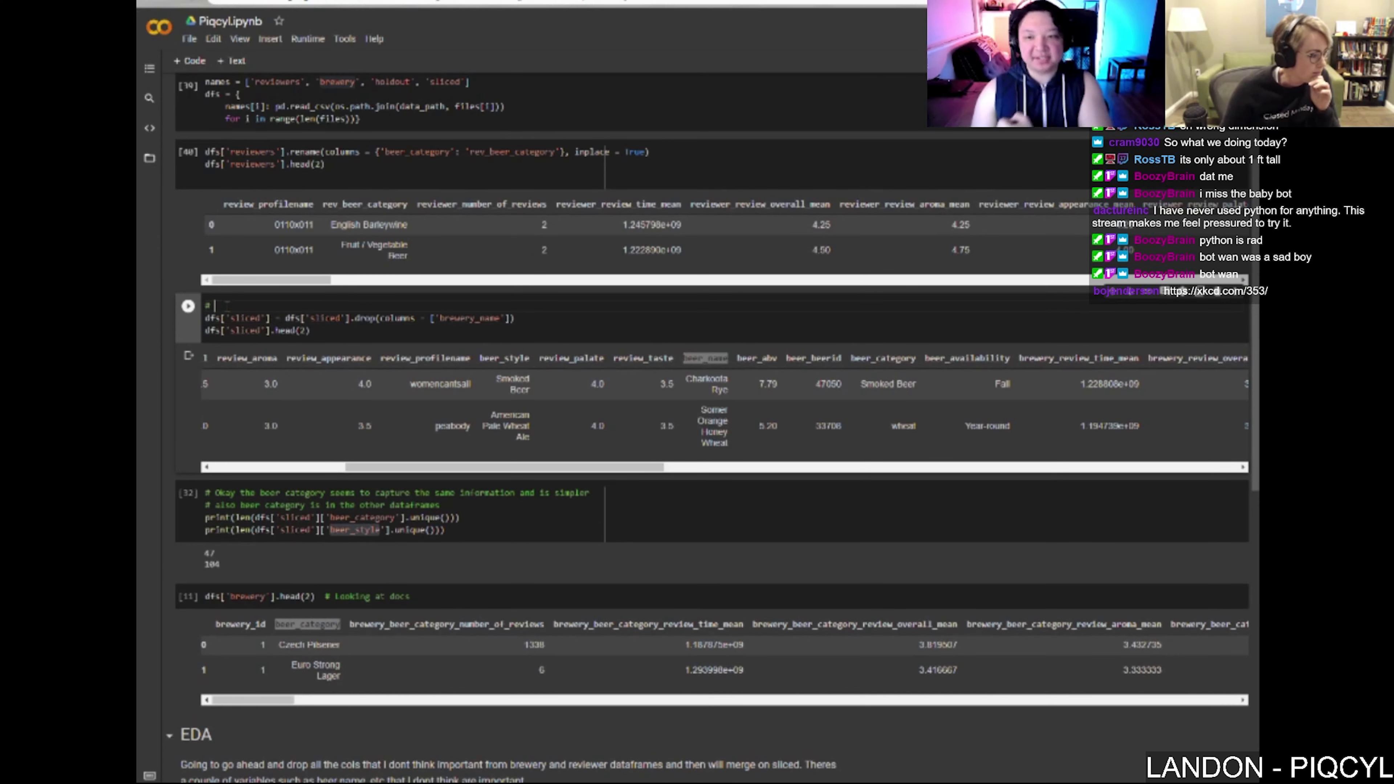
type("# cant delete cols from")
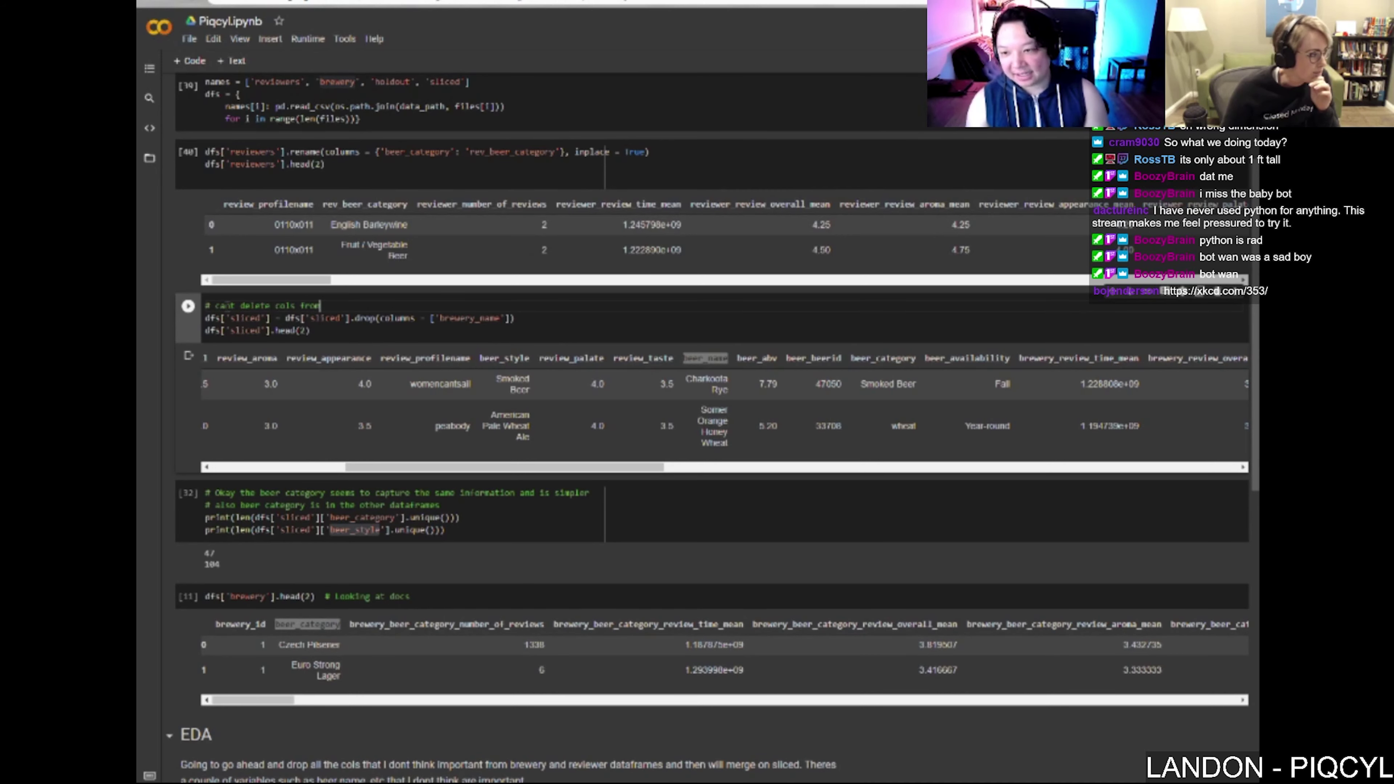
type(" sliced")
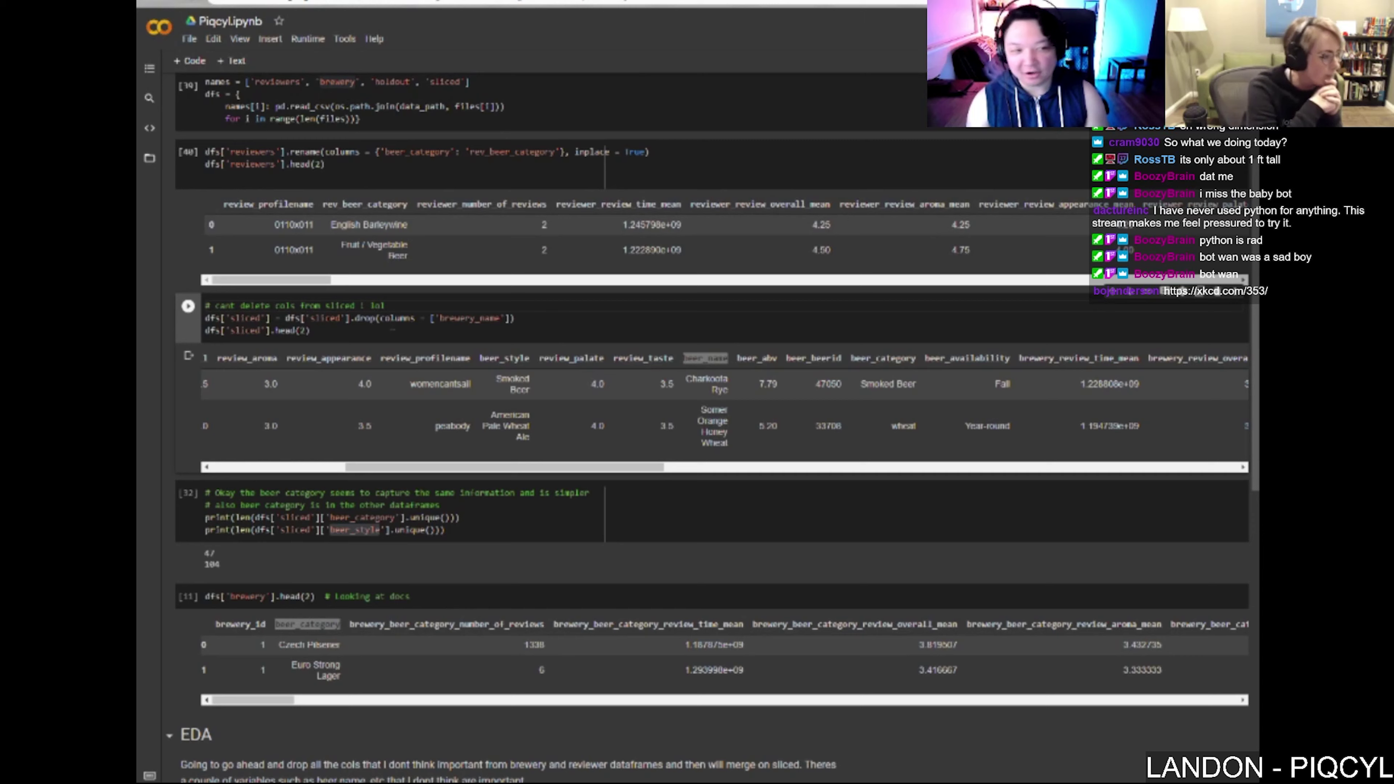
type(" : lol")
key("Return")
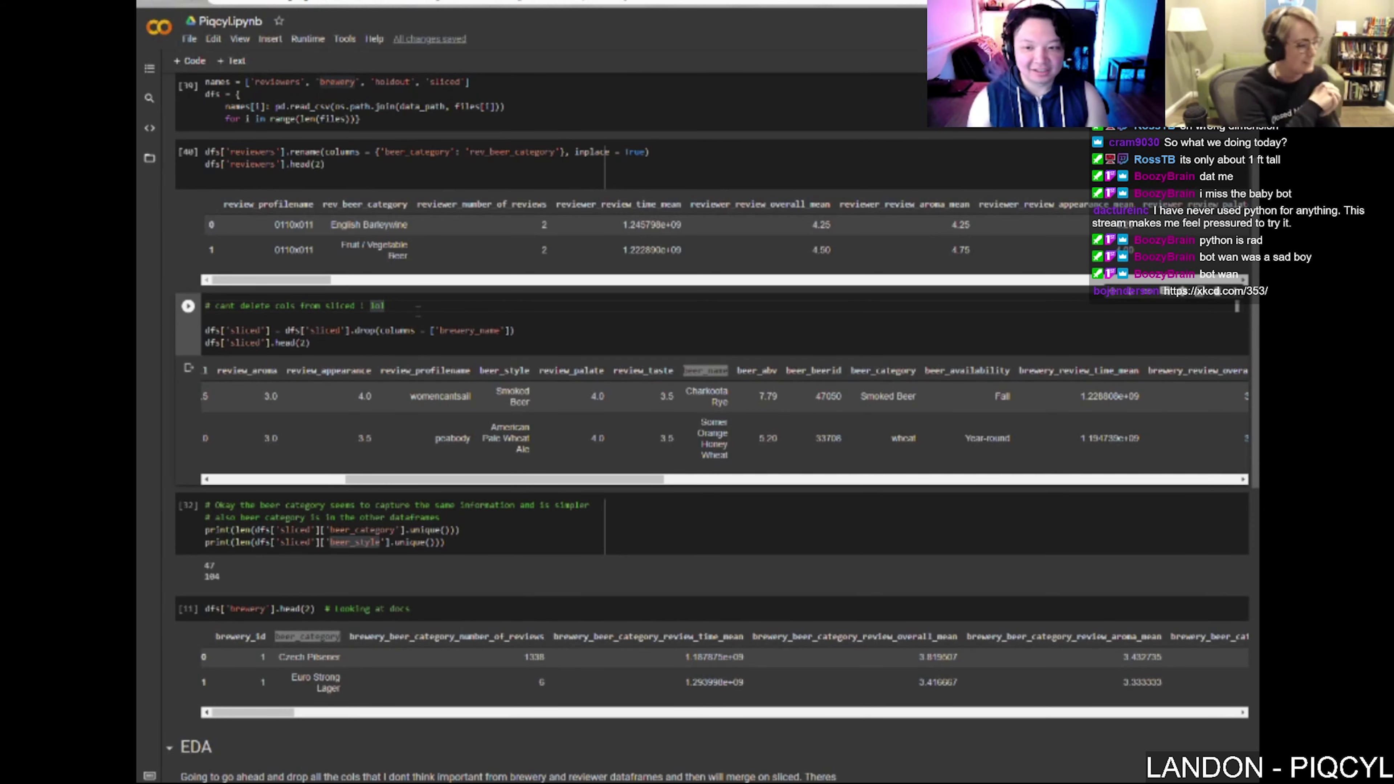
type(",")
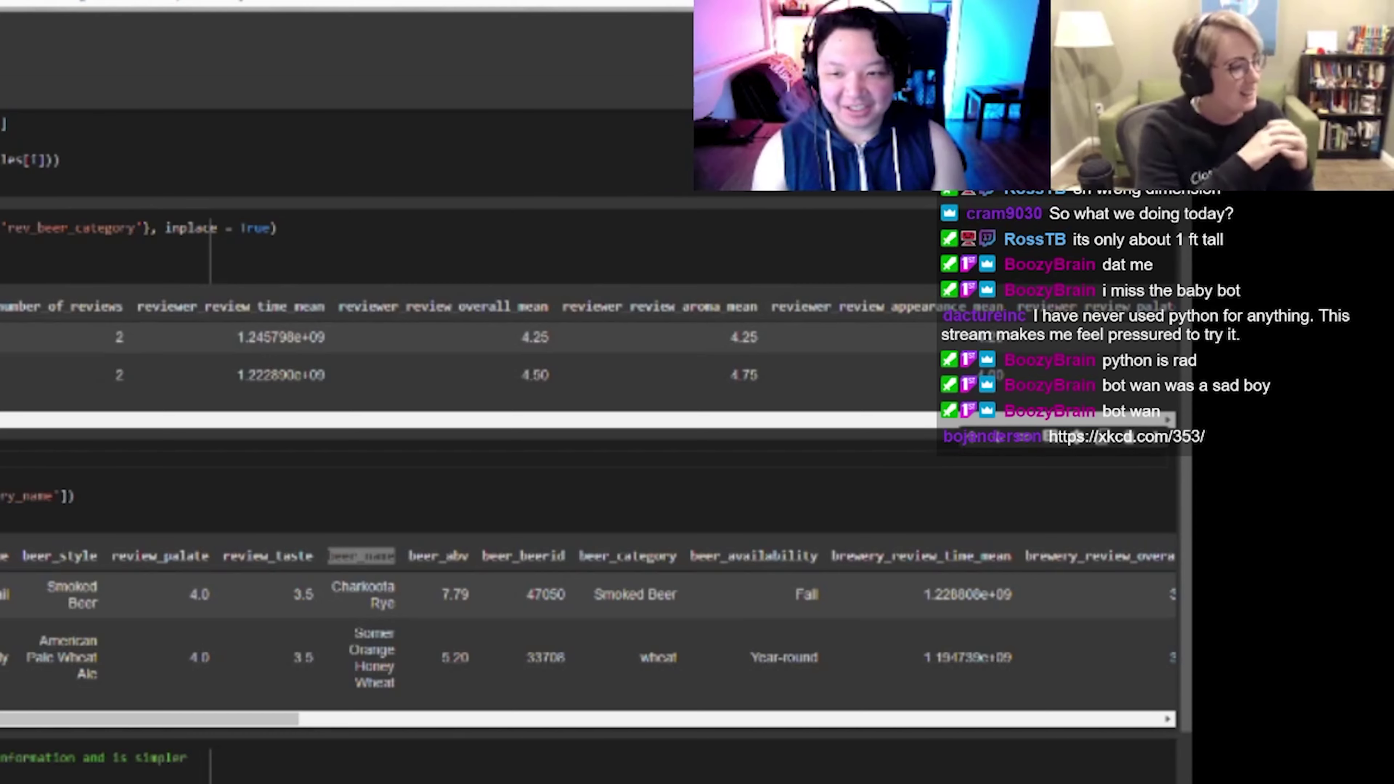
Step: Examine the columns of the sliced dataframe preview back to brewery_id
scroll(587, 418, "down", 2)
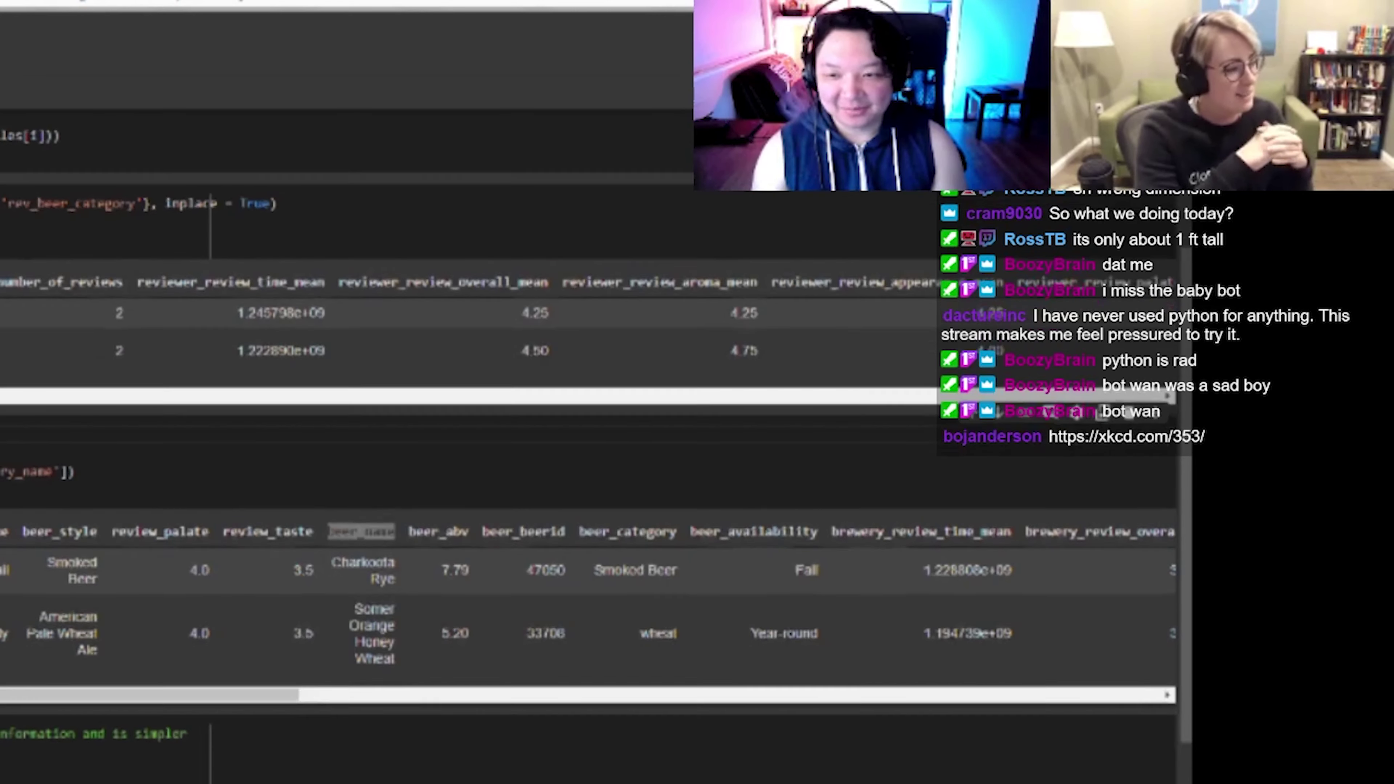
left_click_drag(181, 626, 81, 603)
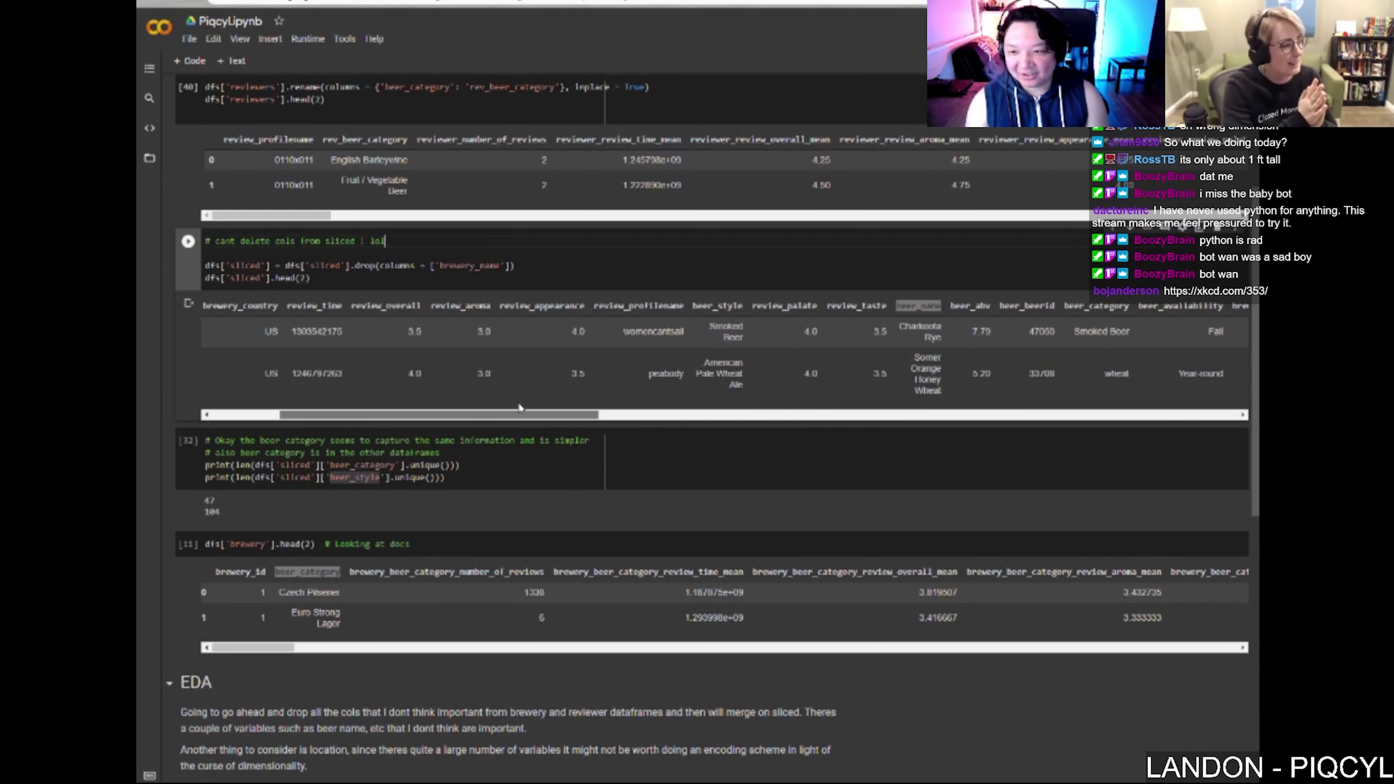
left_click_drag(519, 404, 444, 400)
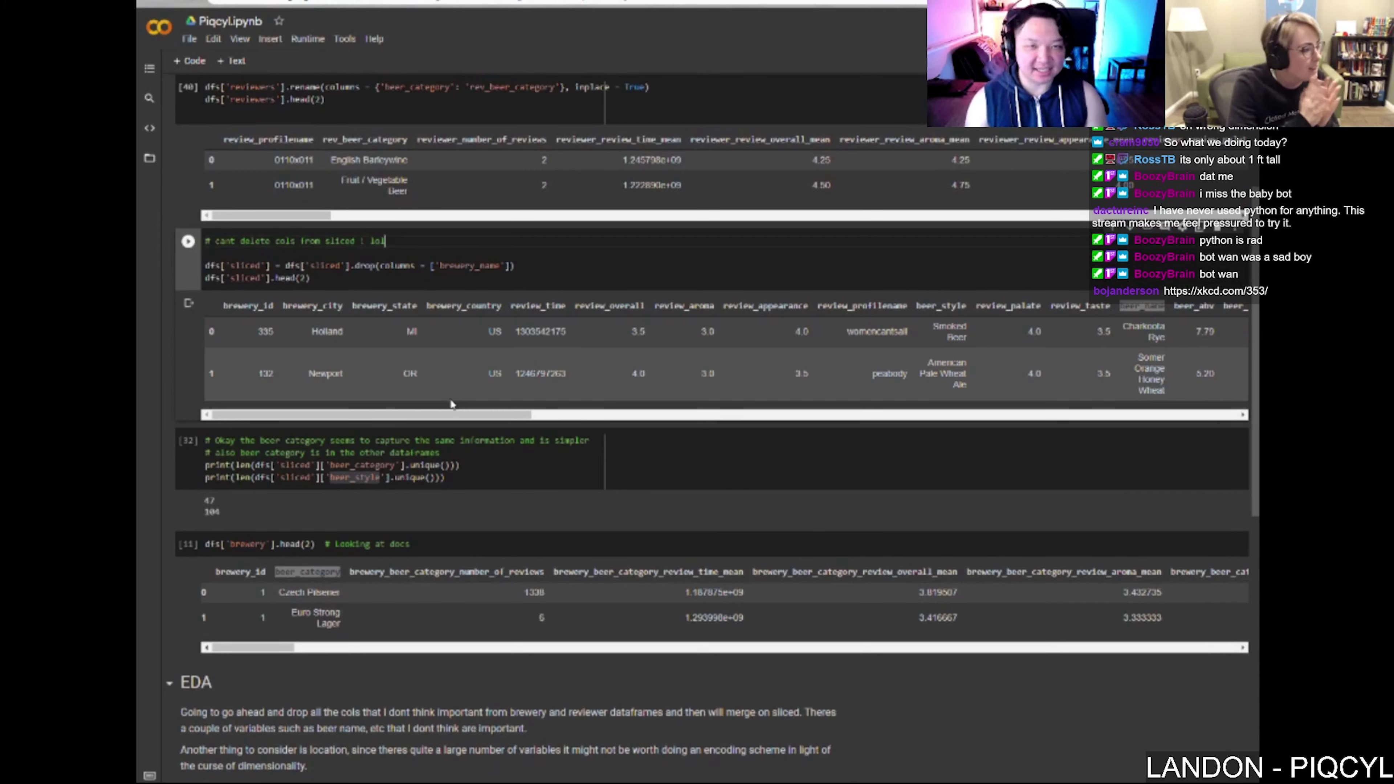
Step: Insert a text cell at the end of the Cleaning Brewery section with the heading "# Modelling"
scroll(374, 503, "down", 4)
scroll(373, 503, "down", 9)
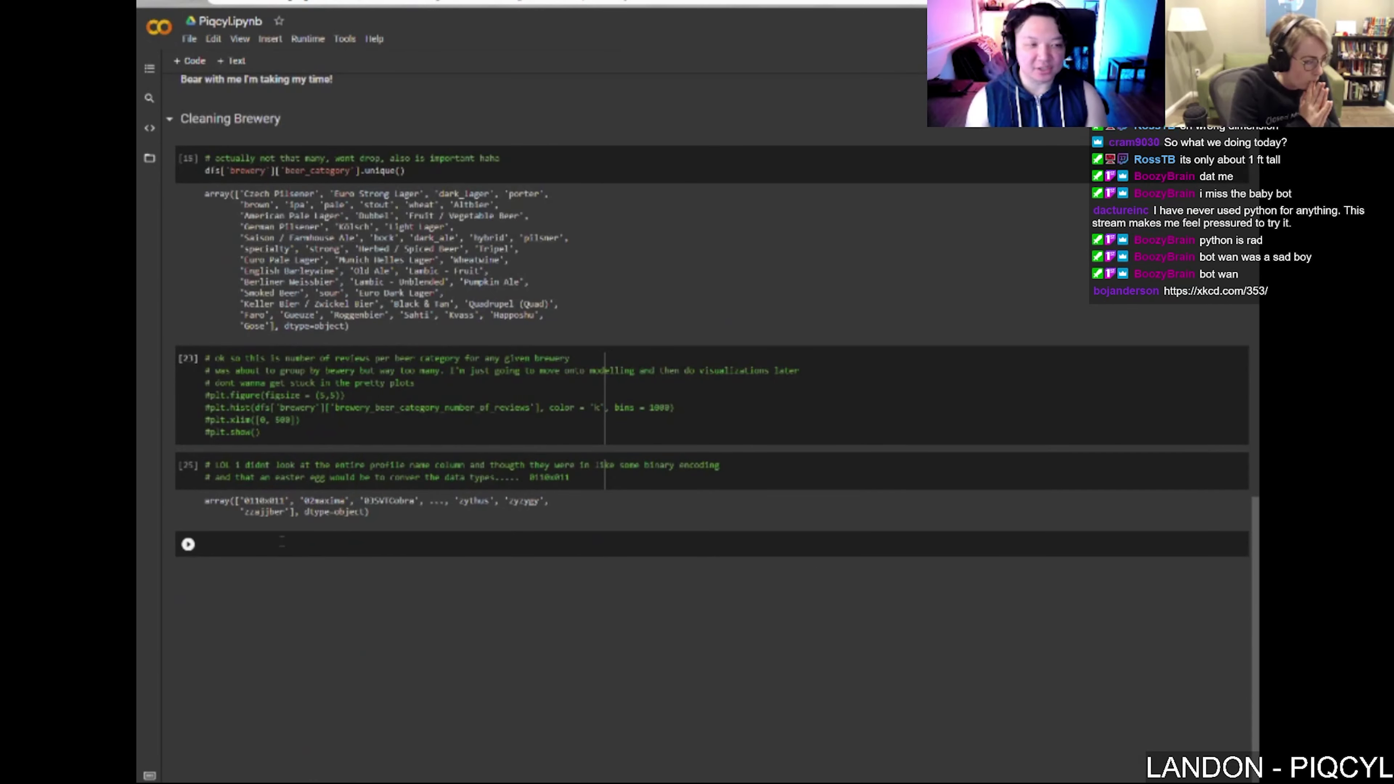
left_click(744, 526)
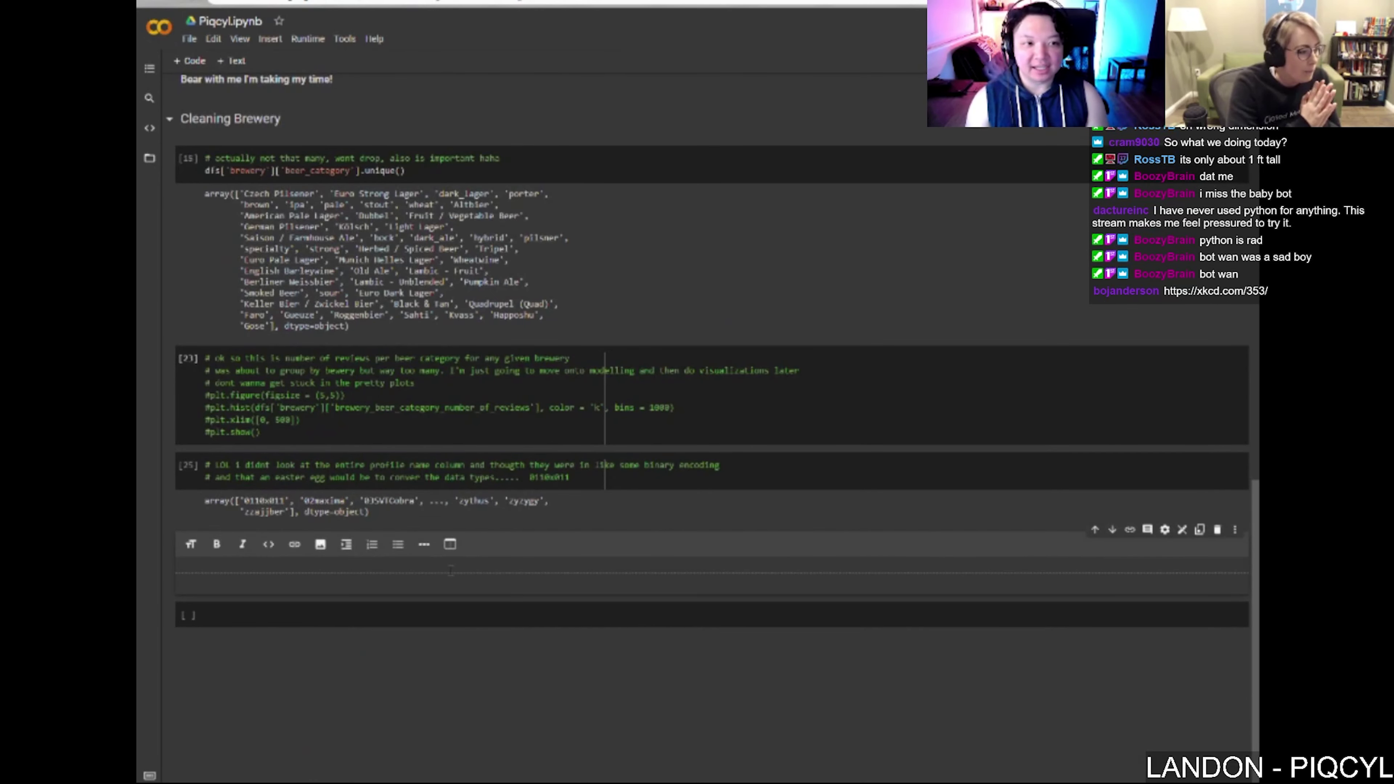
type("# Modelling  ")
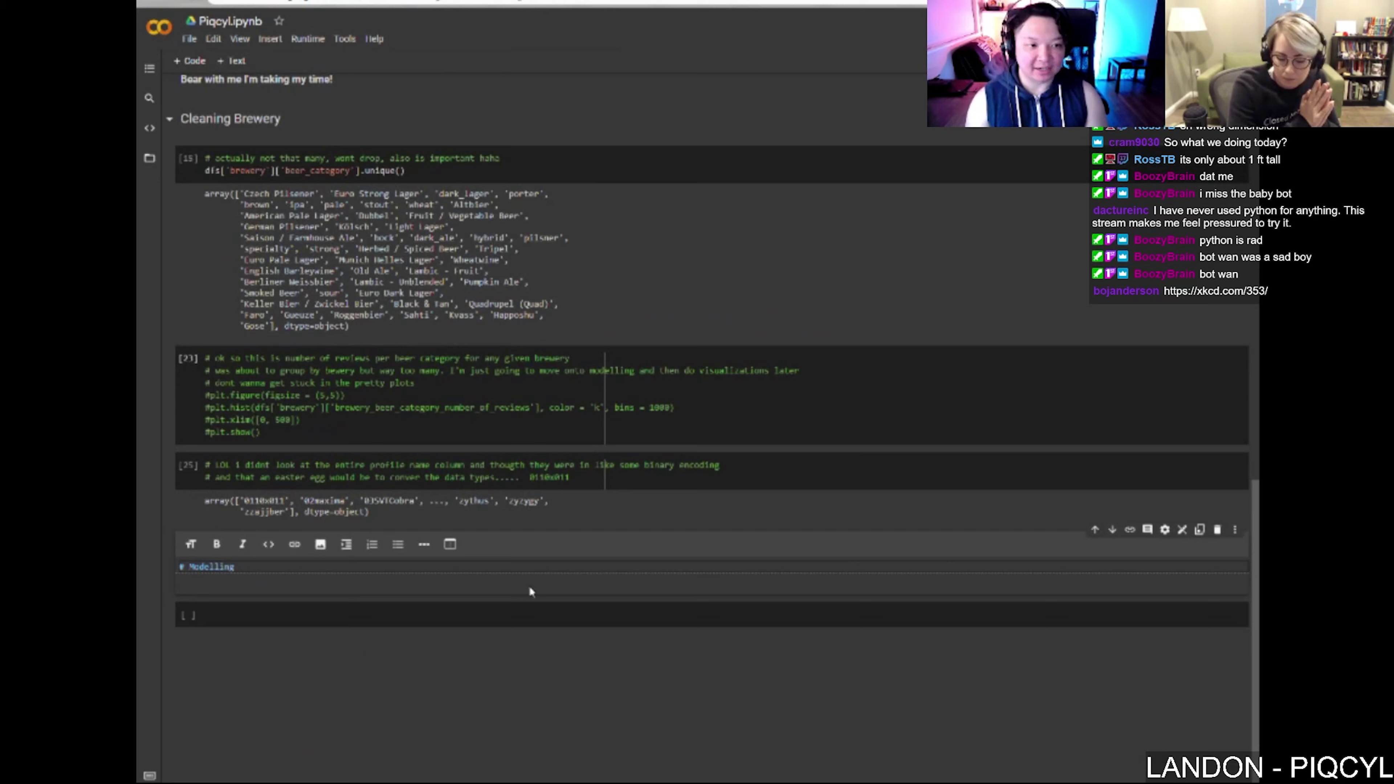
Step: Write "Havent done much viz yet because im still trying to understand the data." under the Modelling heading
type("Havent d")
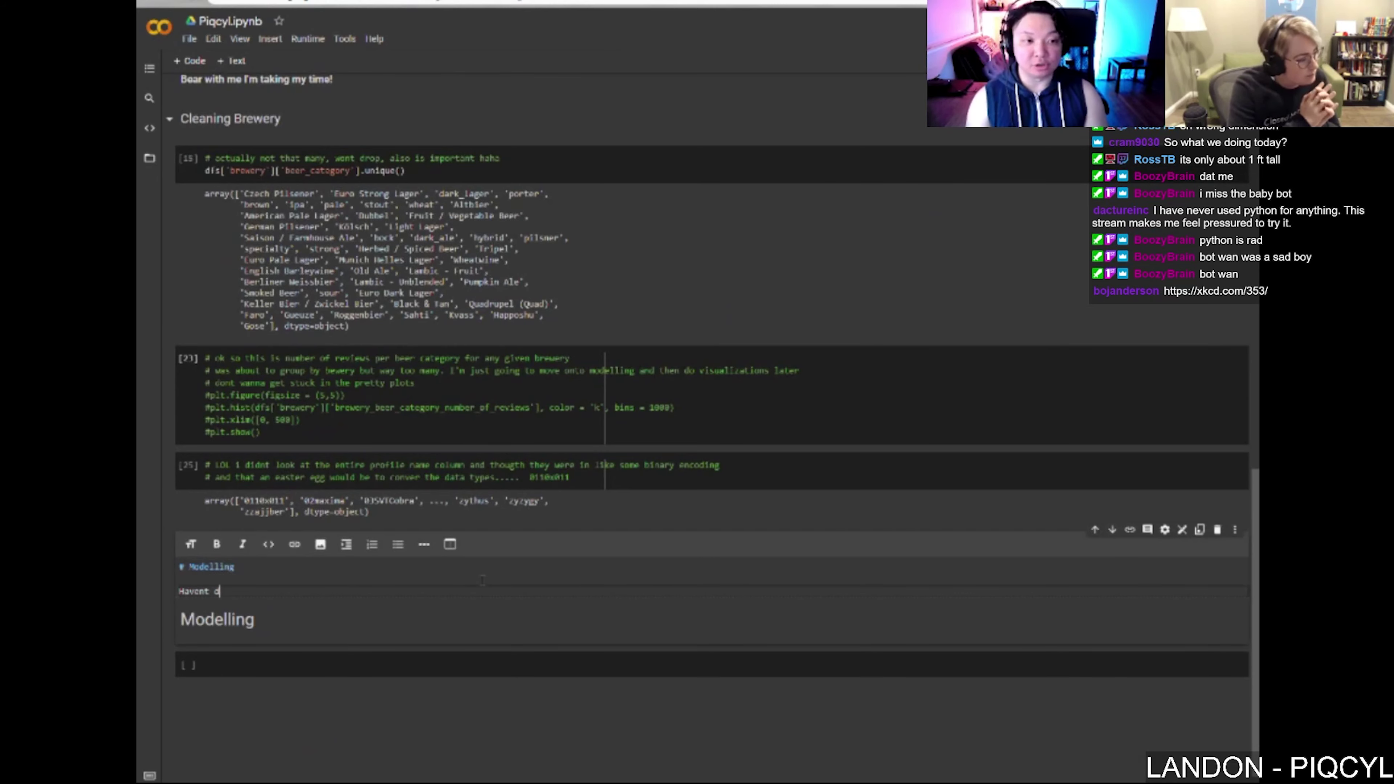
type("one much viz y")
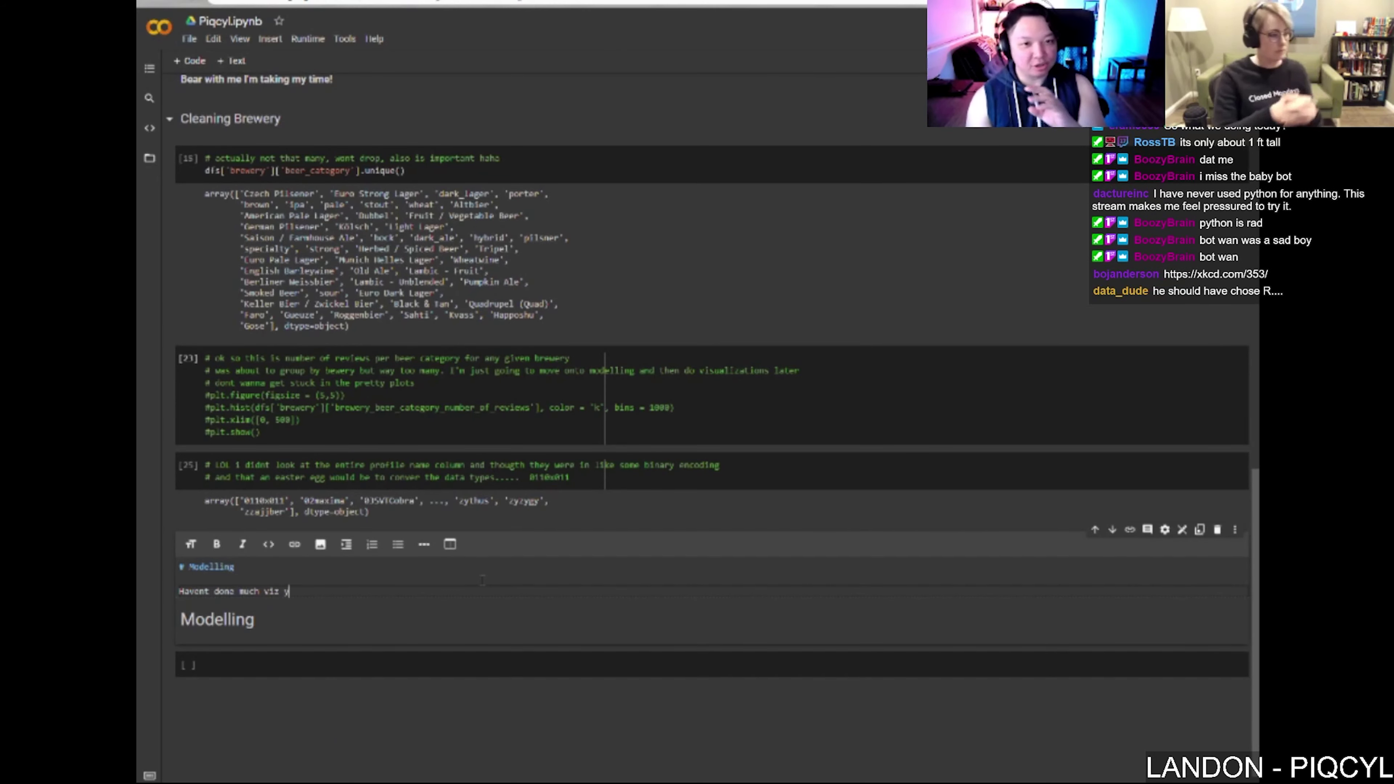
type("et because im still t")
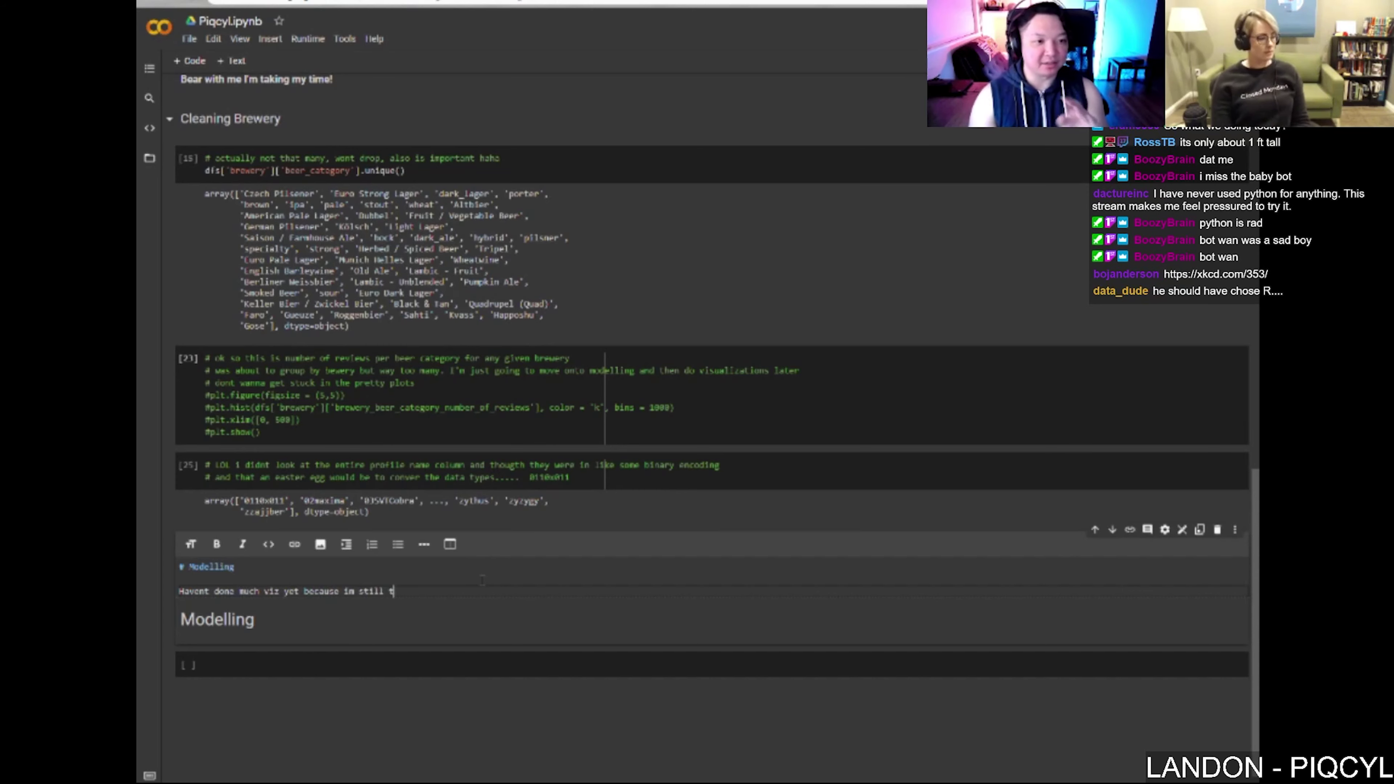
type("rying to understand th")
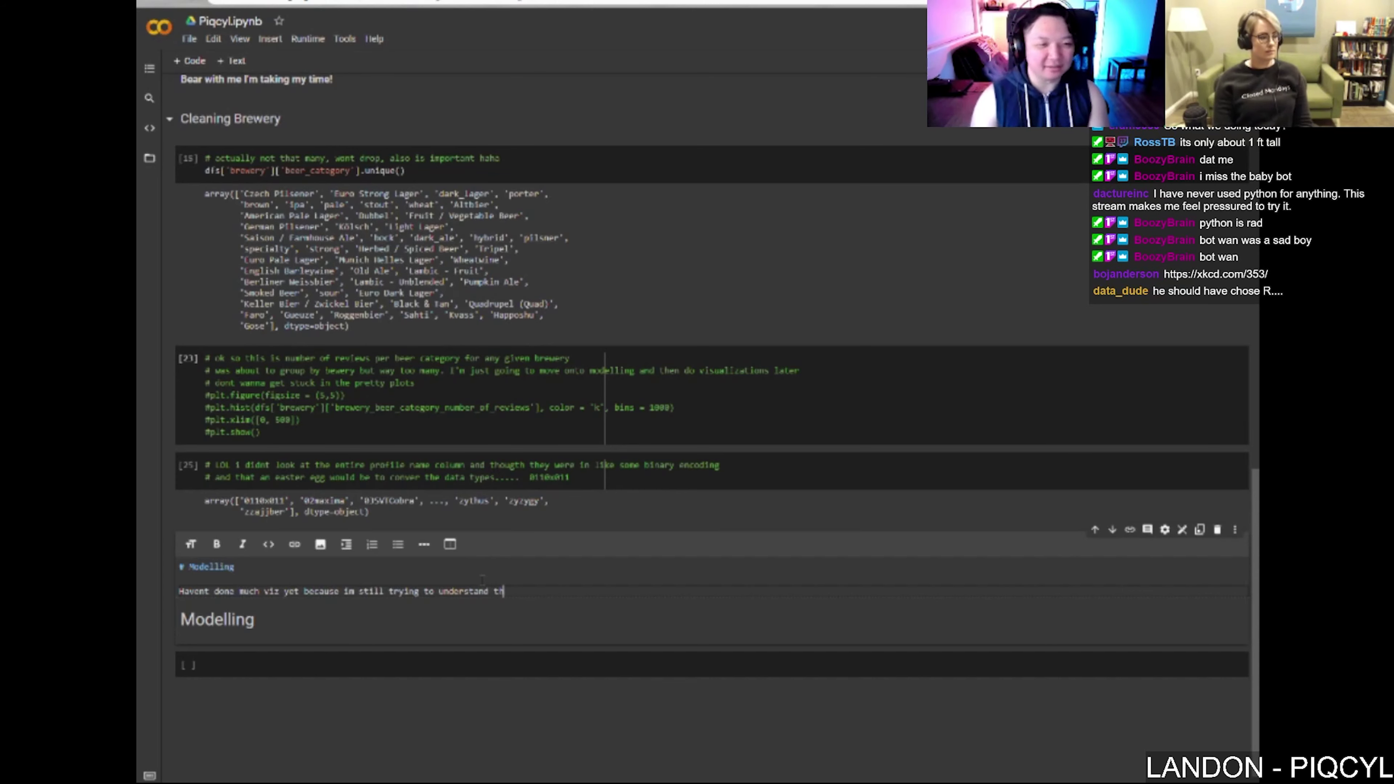
type("e data.")
key("Return")
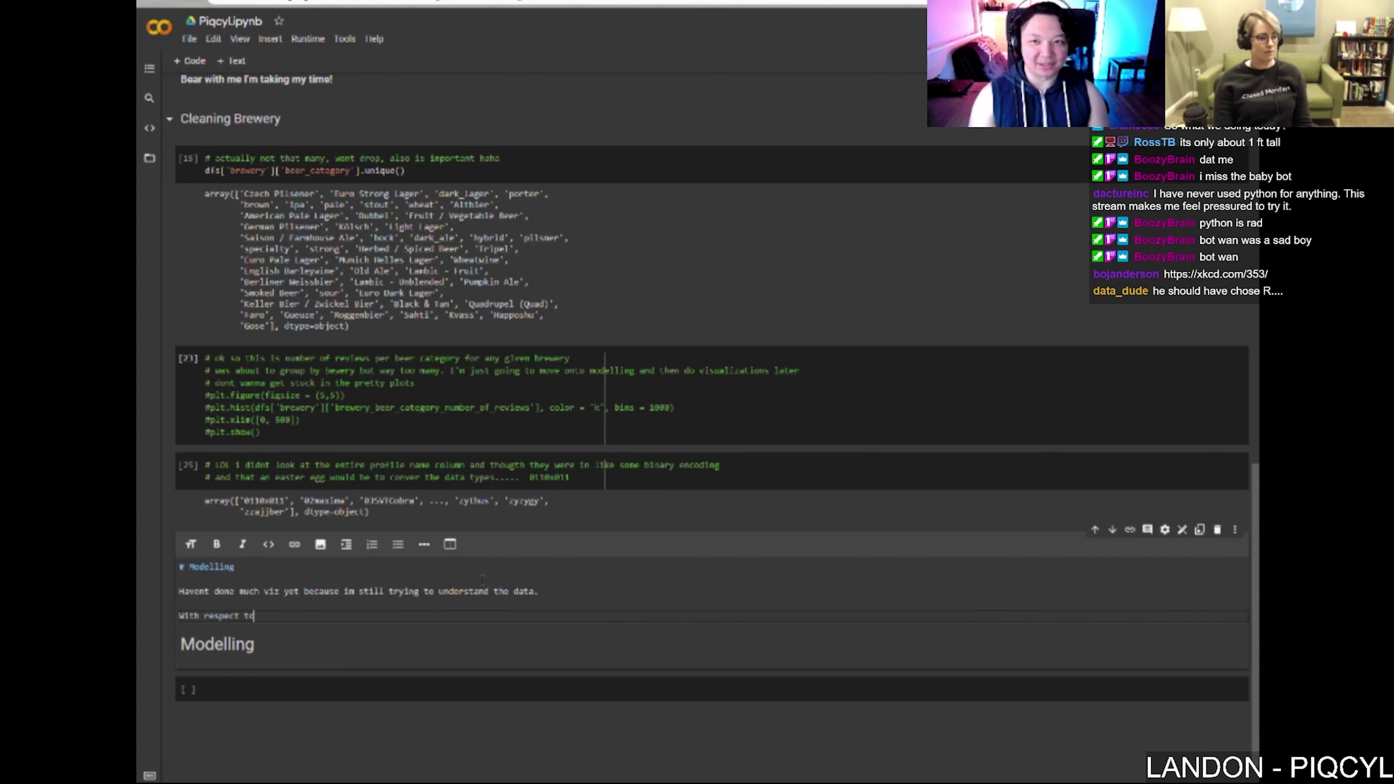
Step: Write in the Modelling text cell that prior reviewer/brewery information exists "but our sliced dataset which we have to predict on has fixed cols."
type("With respect to modelling, ")
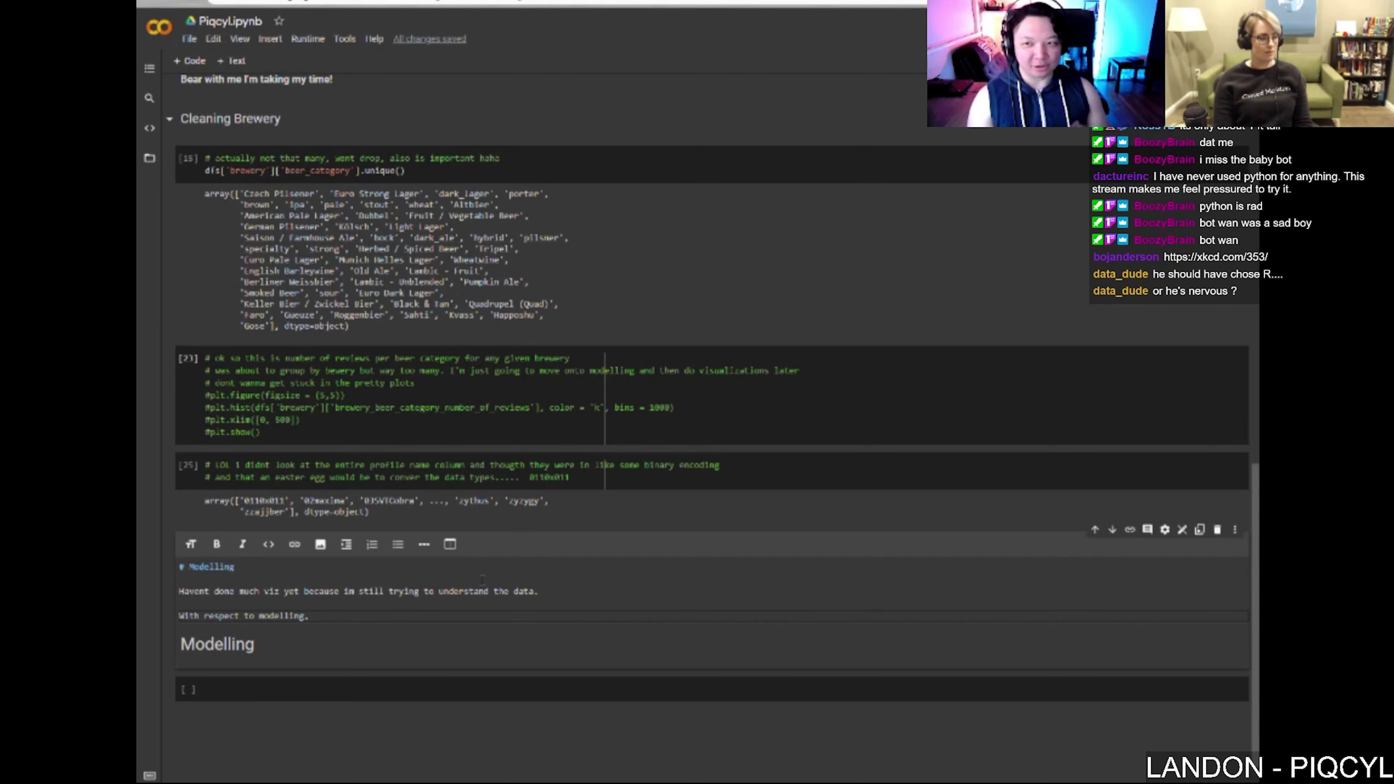
type("we have all of ")
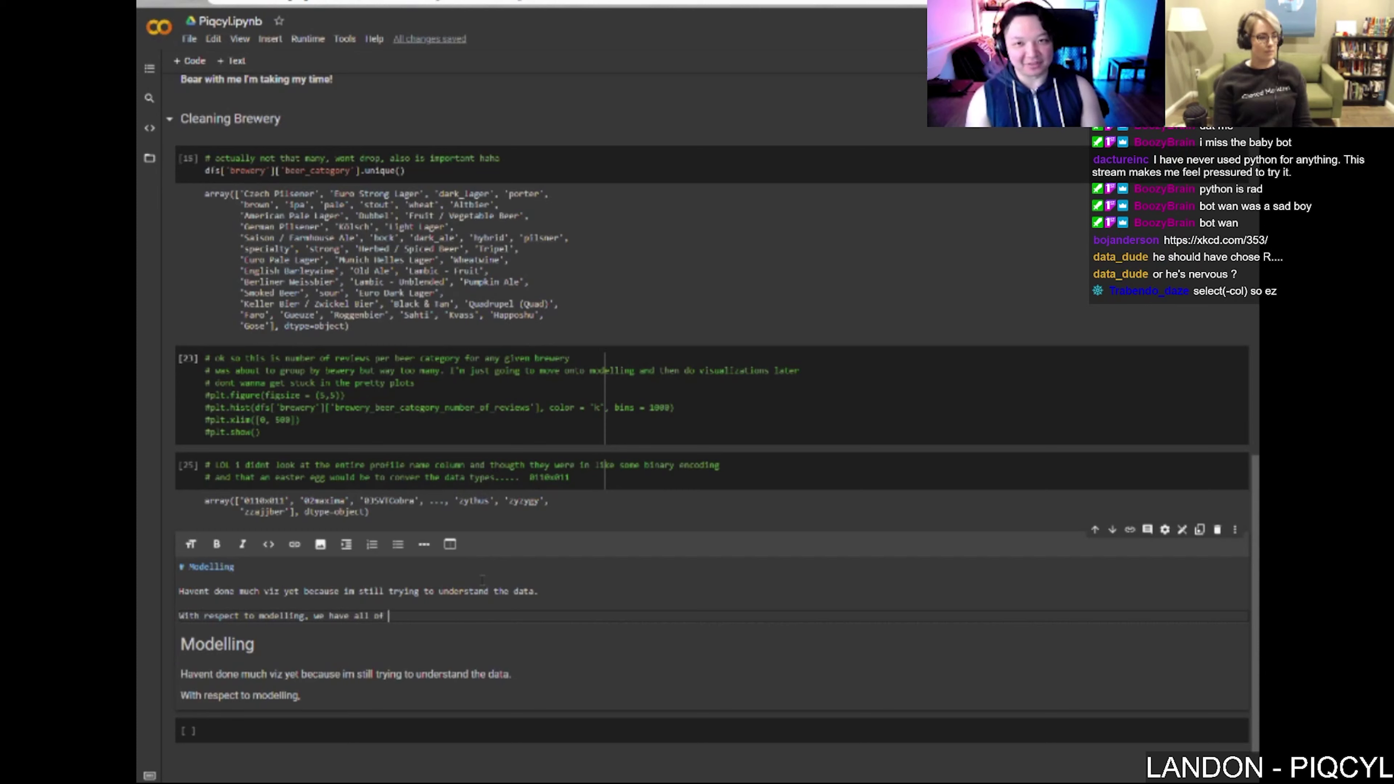
type("this prior information ab")
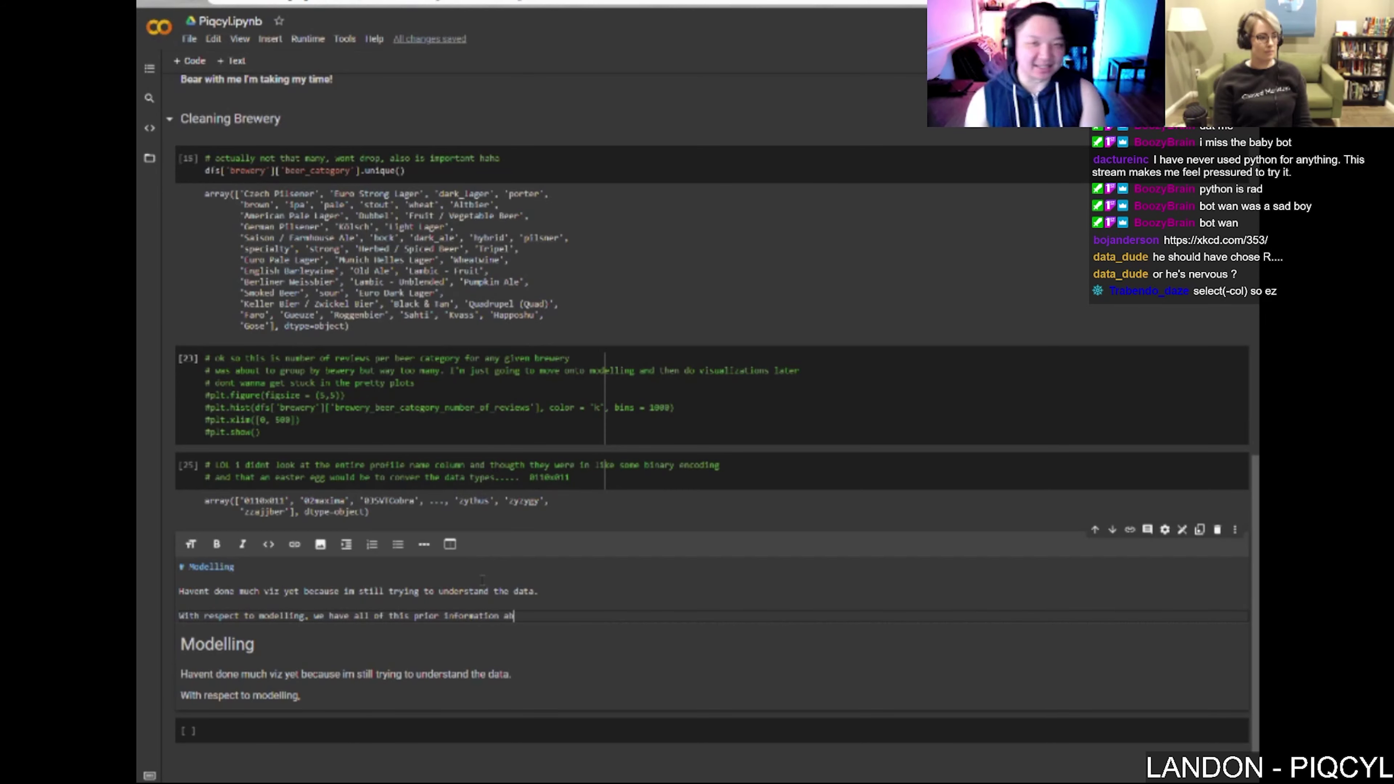
type("out reviewer/ bre")
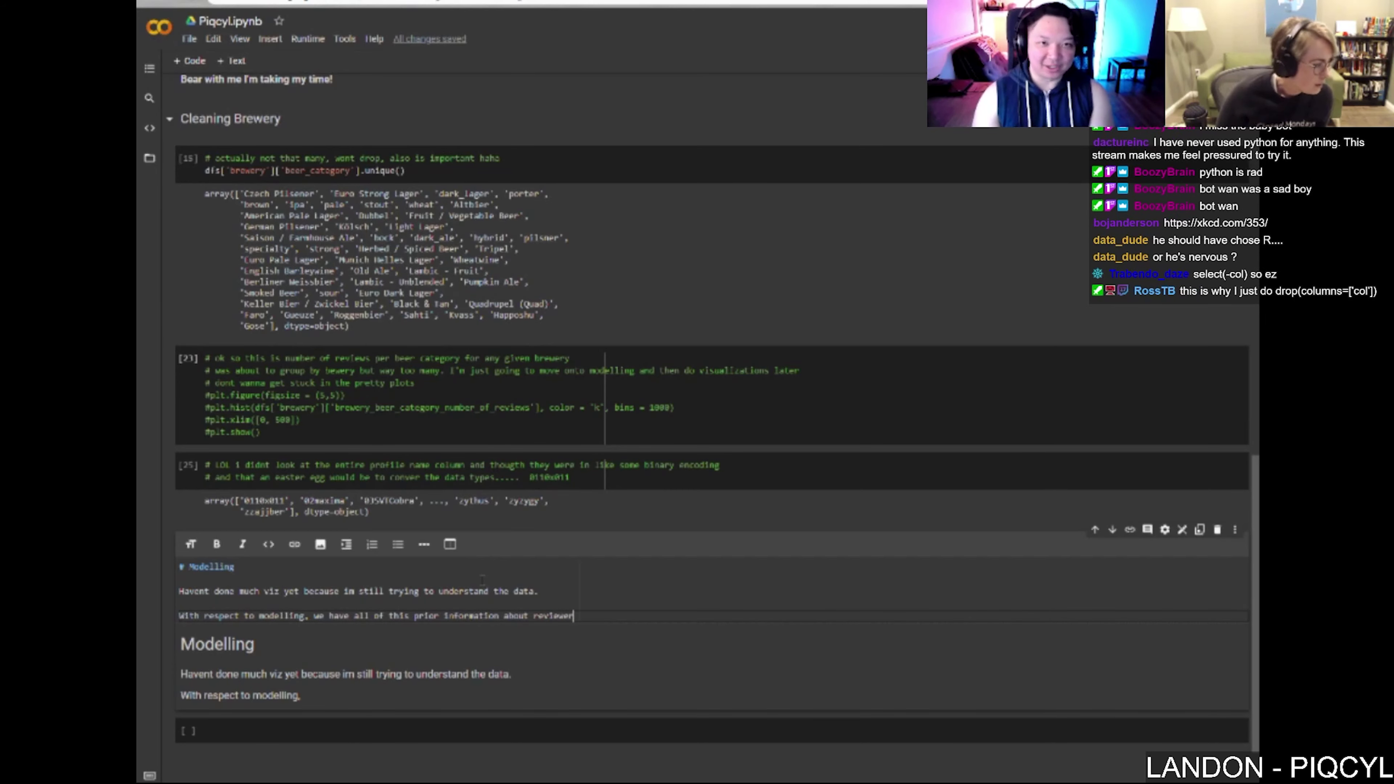
type("wery but our sliced d")
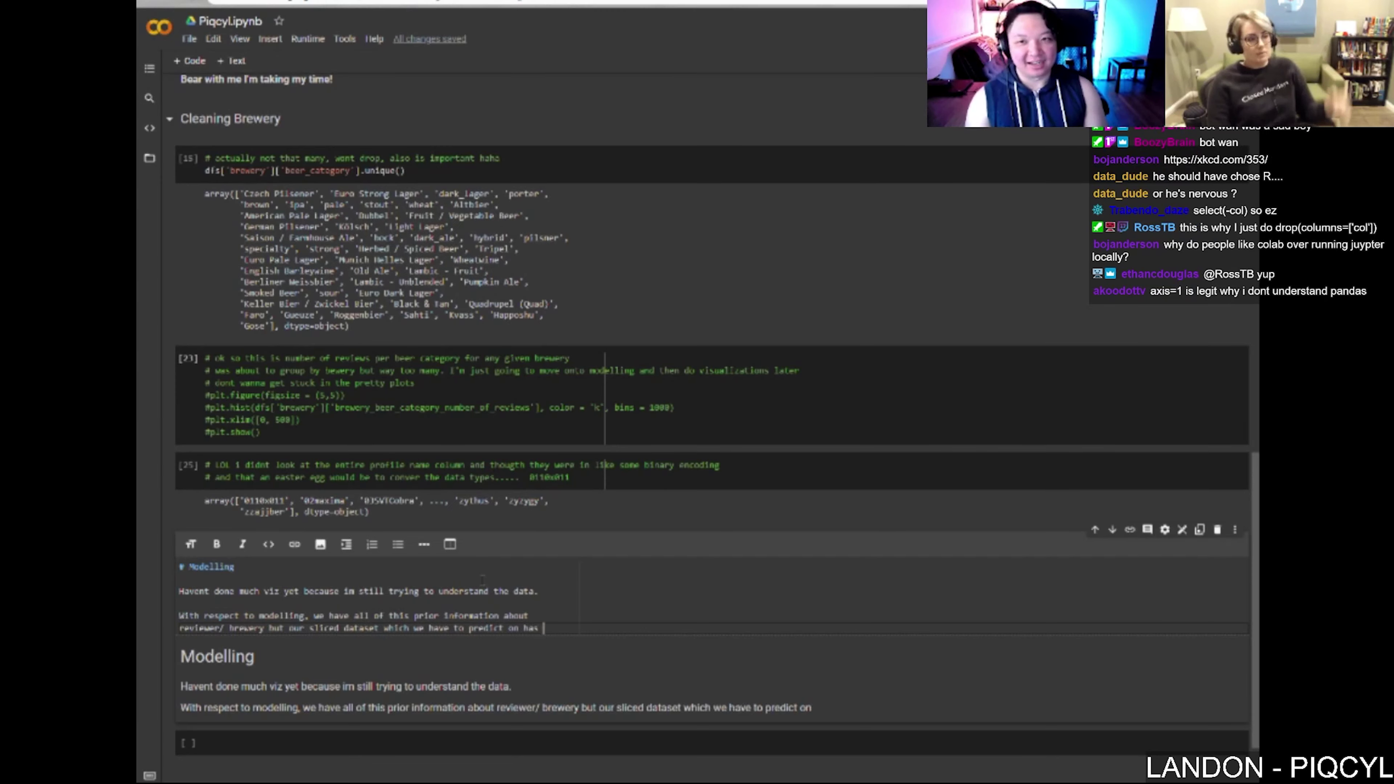
type("a ")
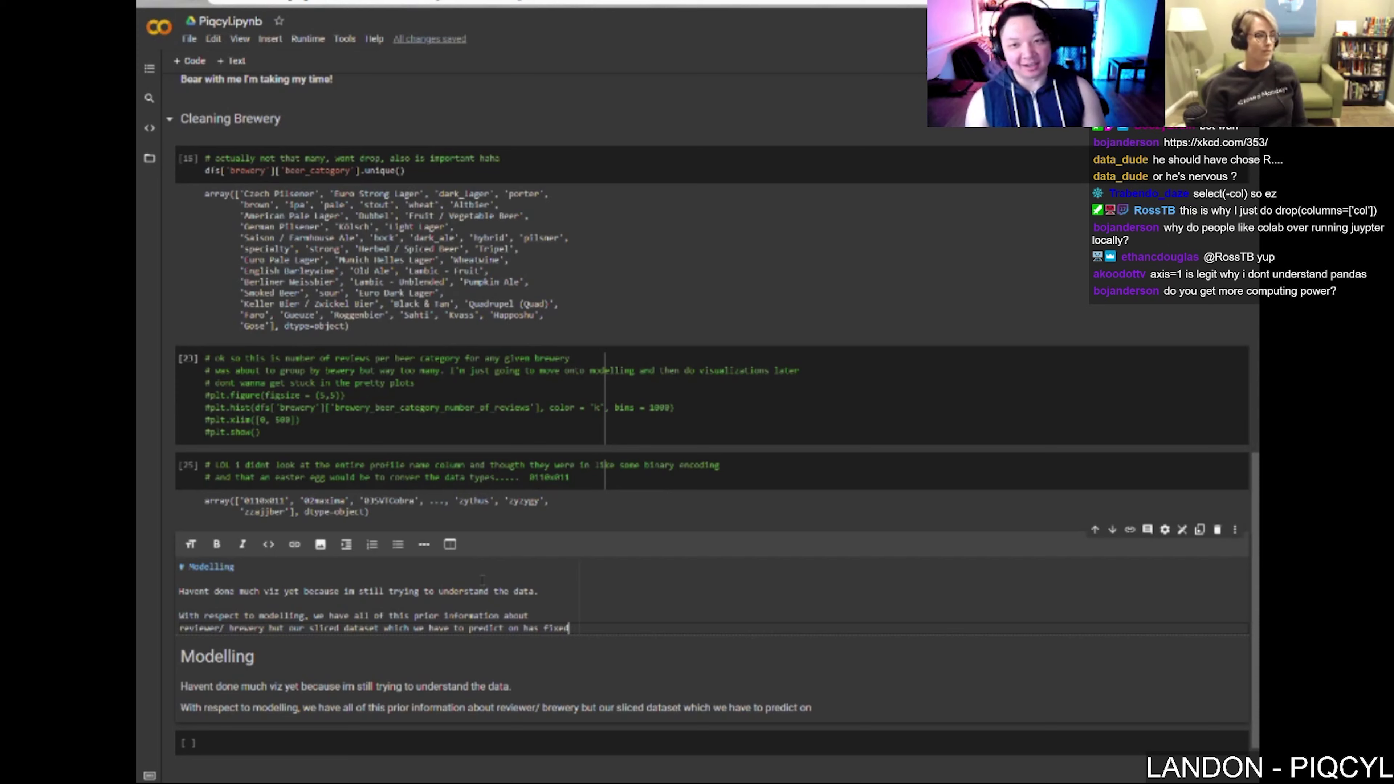
type("ixed cols. ")
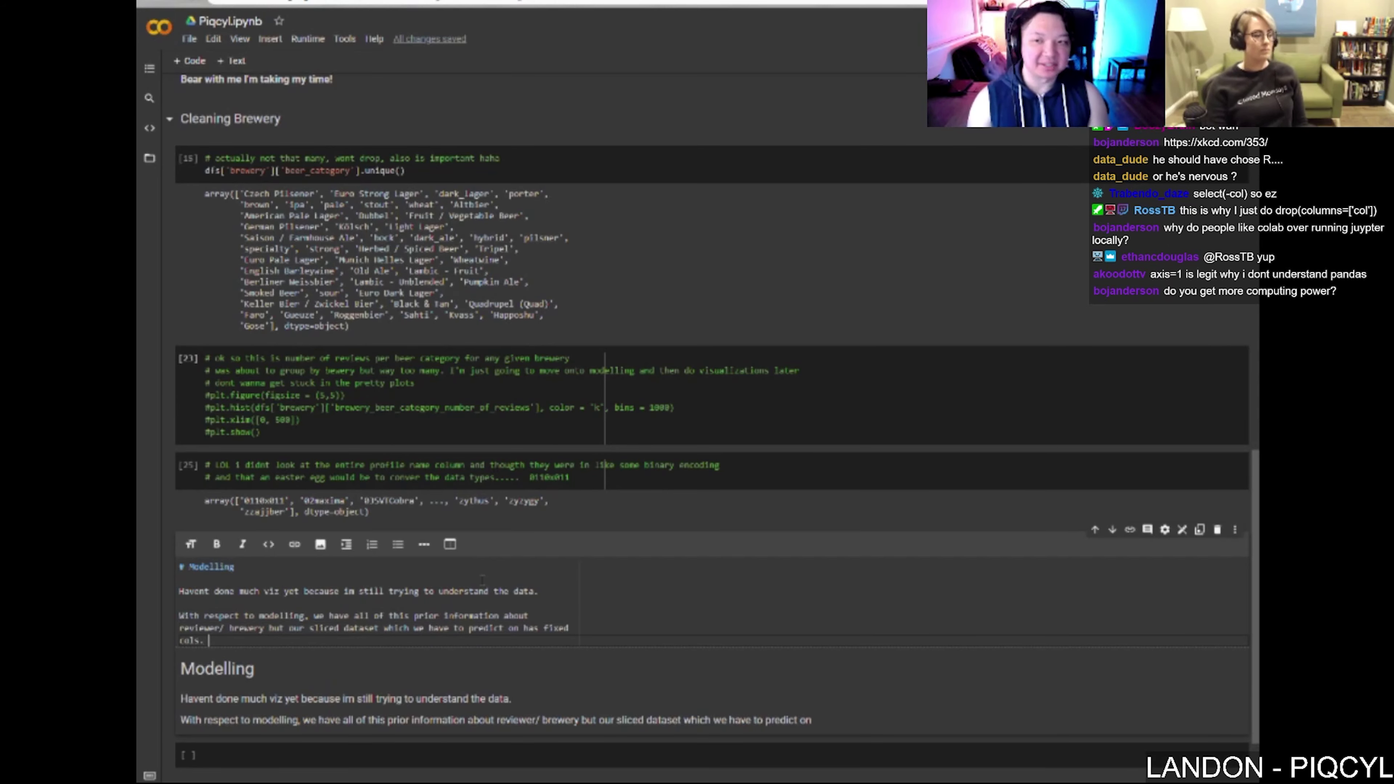
Step: Continue the note with "Would try to selectively merge things but then the model i", referring to training on the merged datasets
type("c")
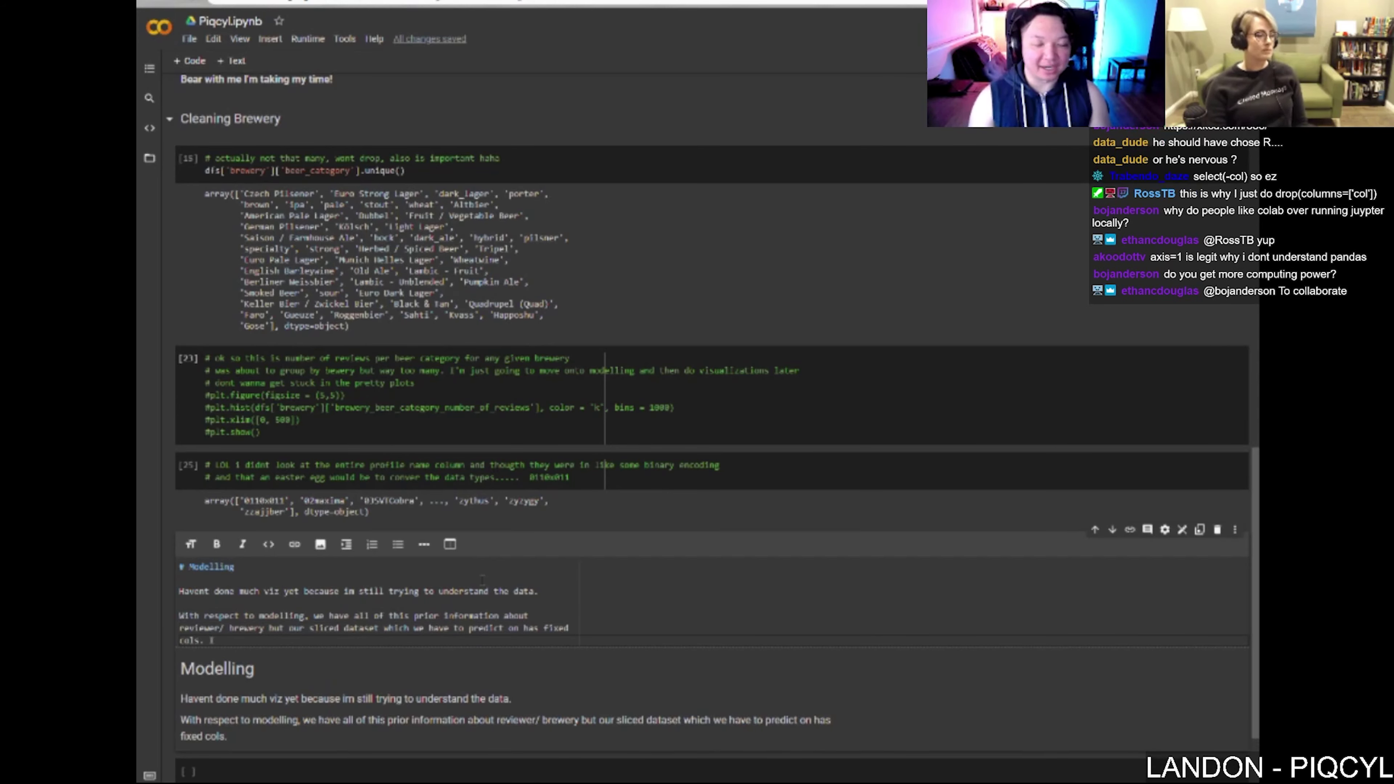
type("ould try to selectively merge things t")
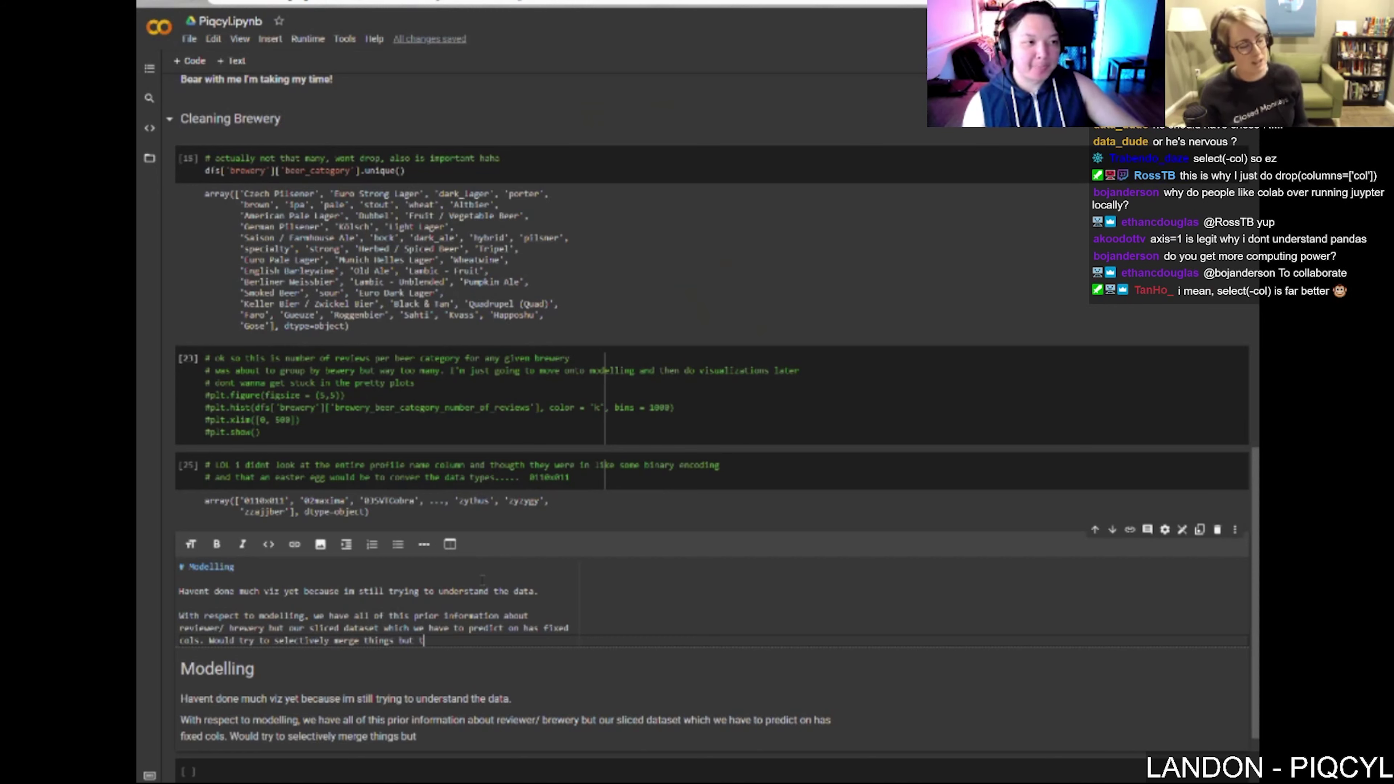
type("ut then the model i tr")
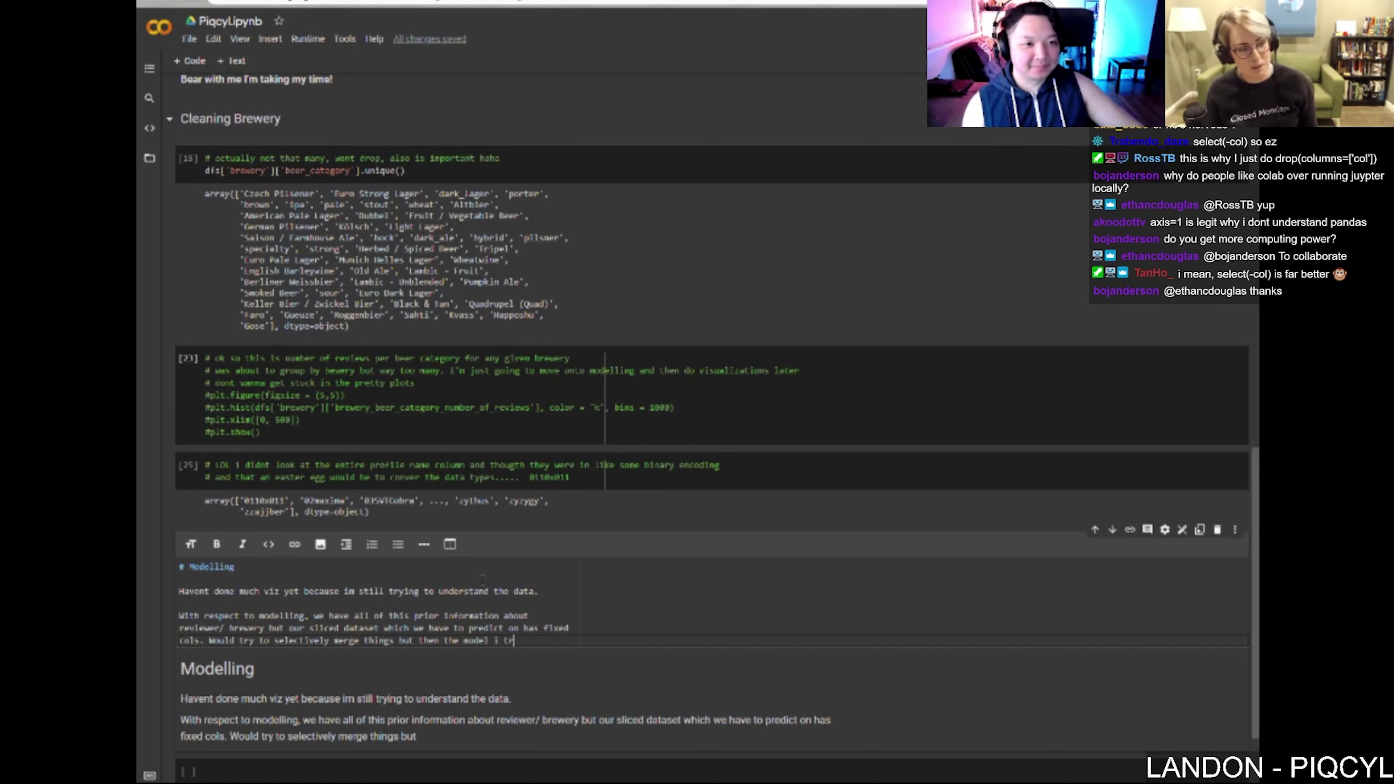
type("ai")
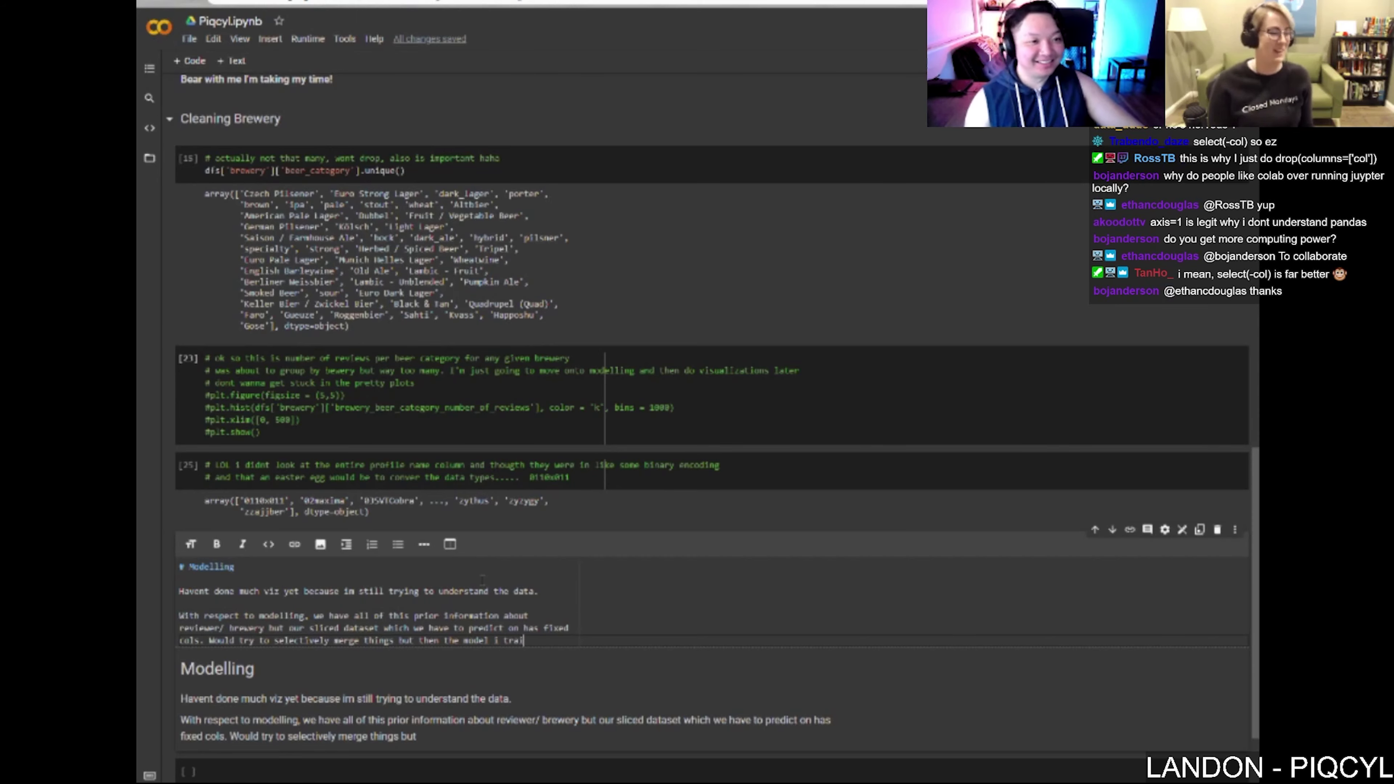
type("end on the merged datasets o")
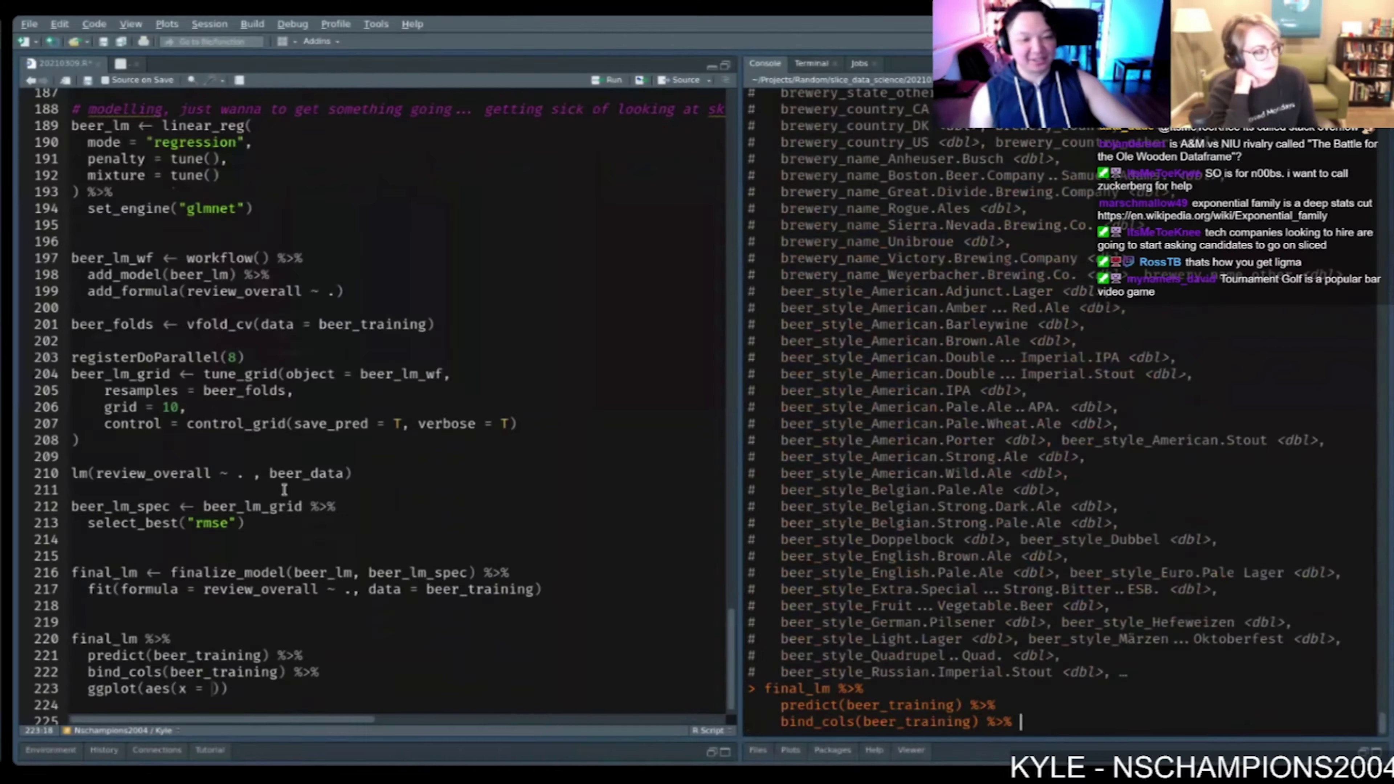
Step: Switch to RStudio, list the column names of the final_lm predictions bound to beer_training, and plot .pred against review_overall with geom_point()
type("names")
key("Return")
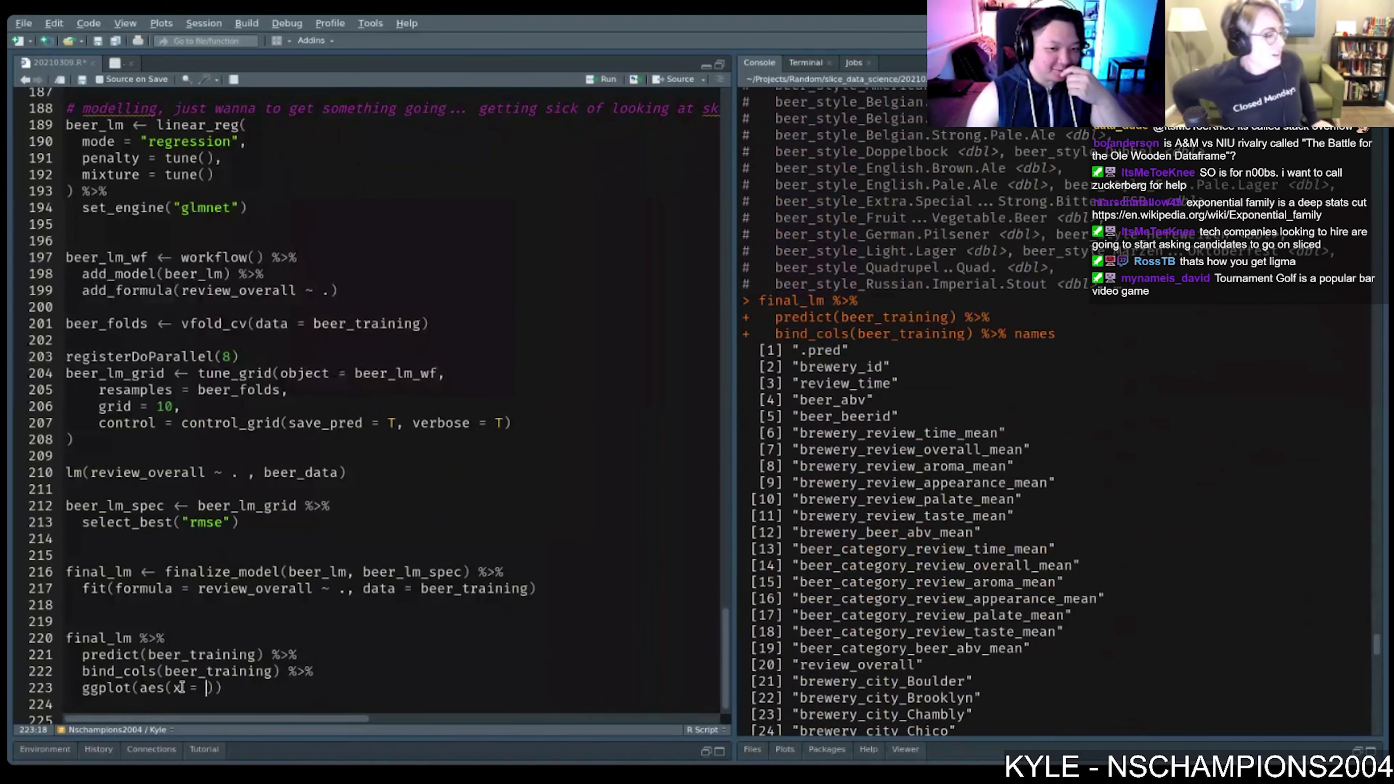
type("pred, y = ")
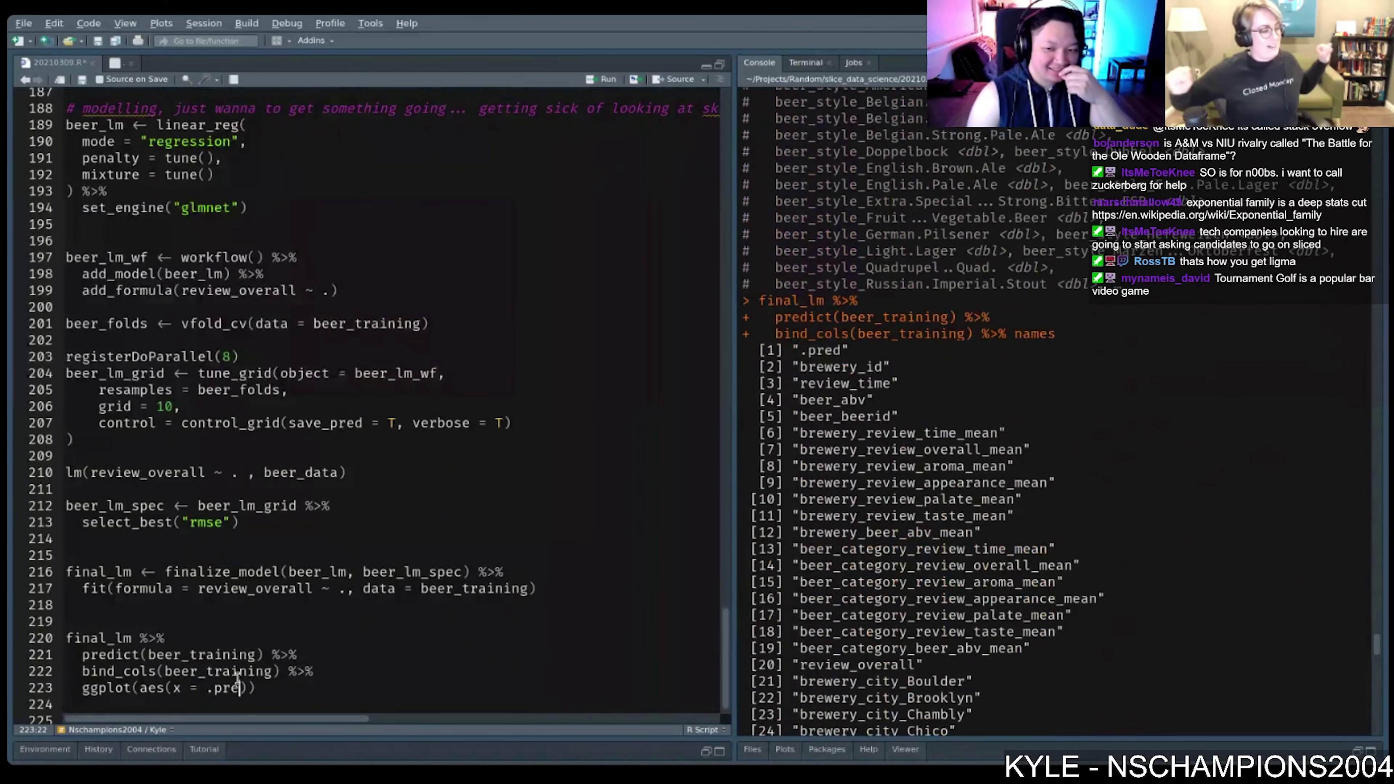
type("review_overall)) +")
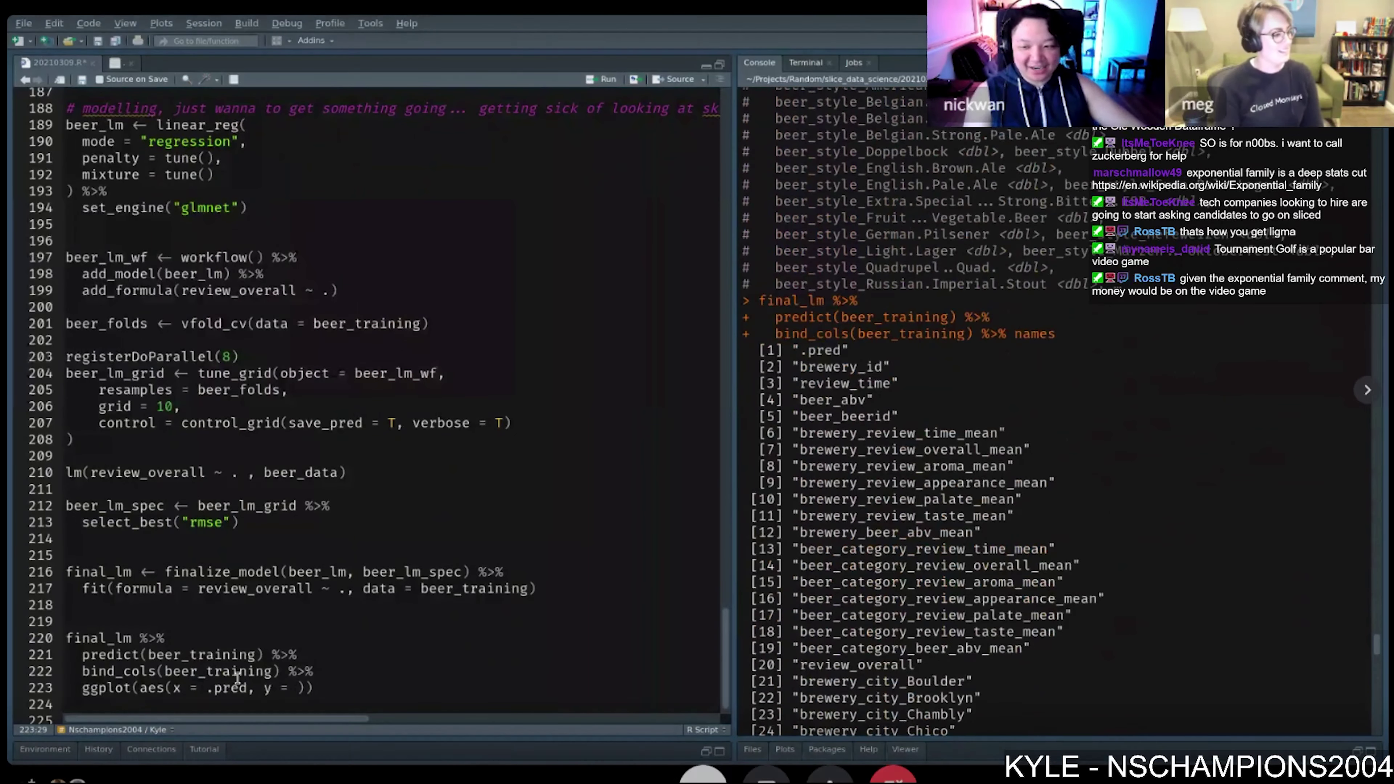
key("Return")
type("geom")
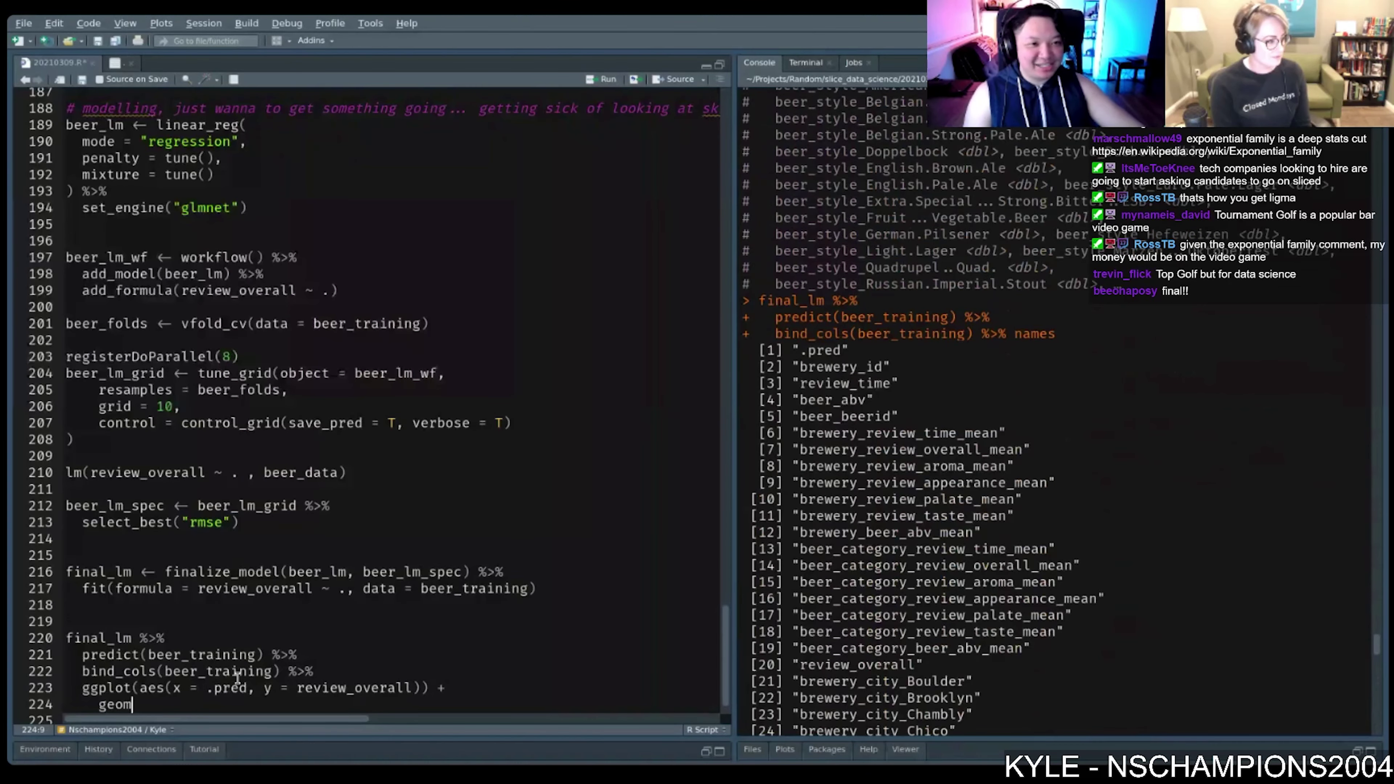
type("_poi")
key("Tab")
key("ctrl+Return")
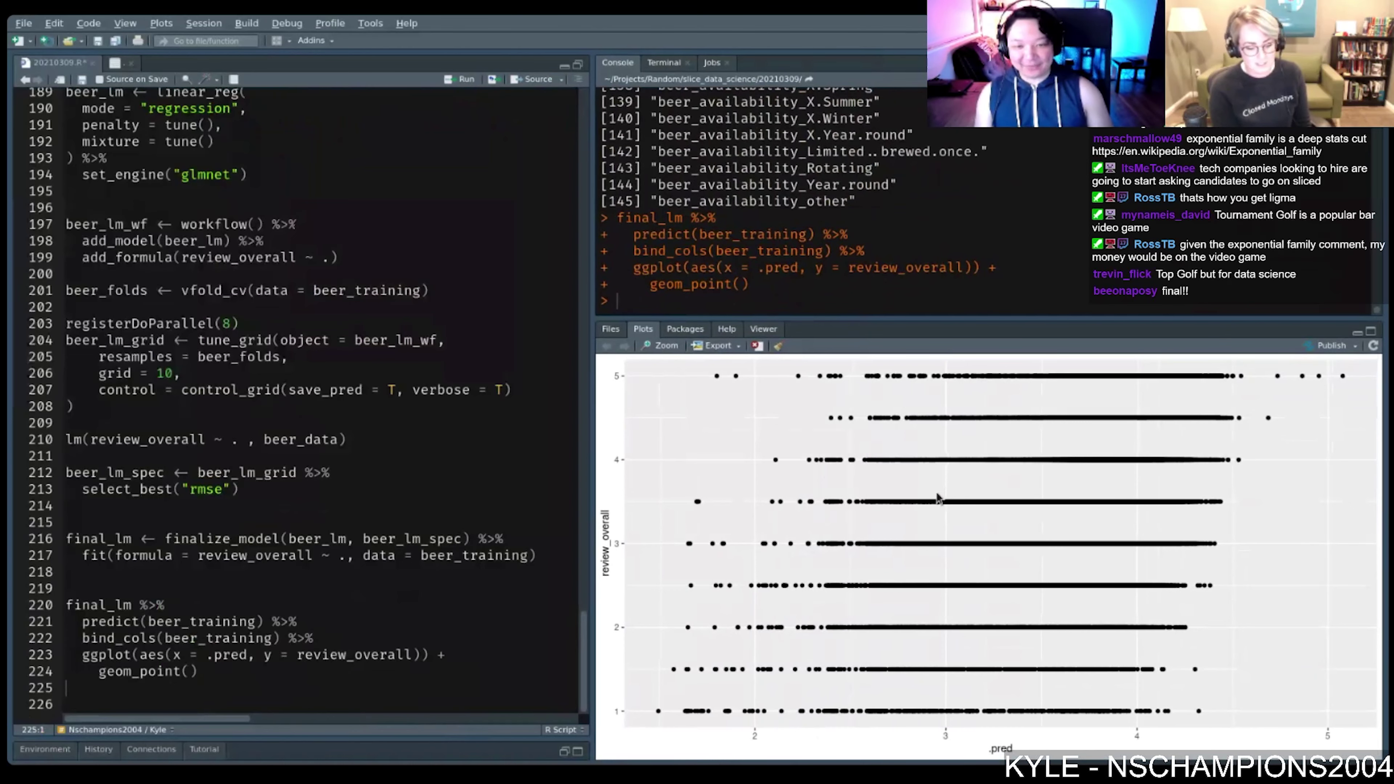
Step: Widen the script pane and add theme_set(theme_minimal()) below the models_folder definition near the start of the script
left_click_drag(599, 455, 693, 456)
key("ctrl+Home")
key("Down")
key("Down")
key("Down")
key("Down")
key("Down")
key("Down")
key("Down")
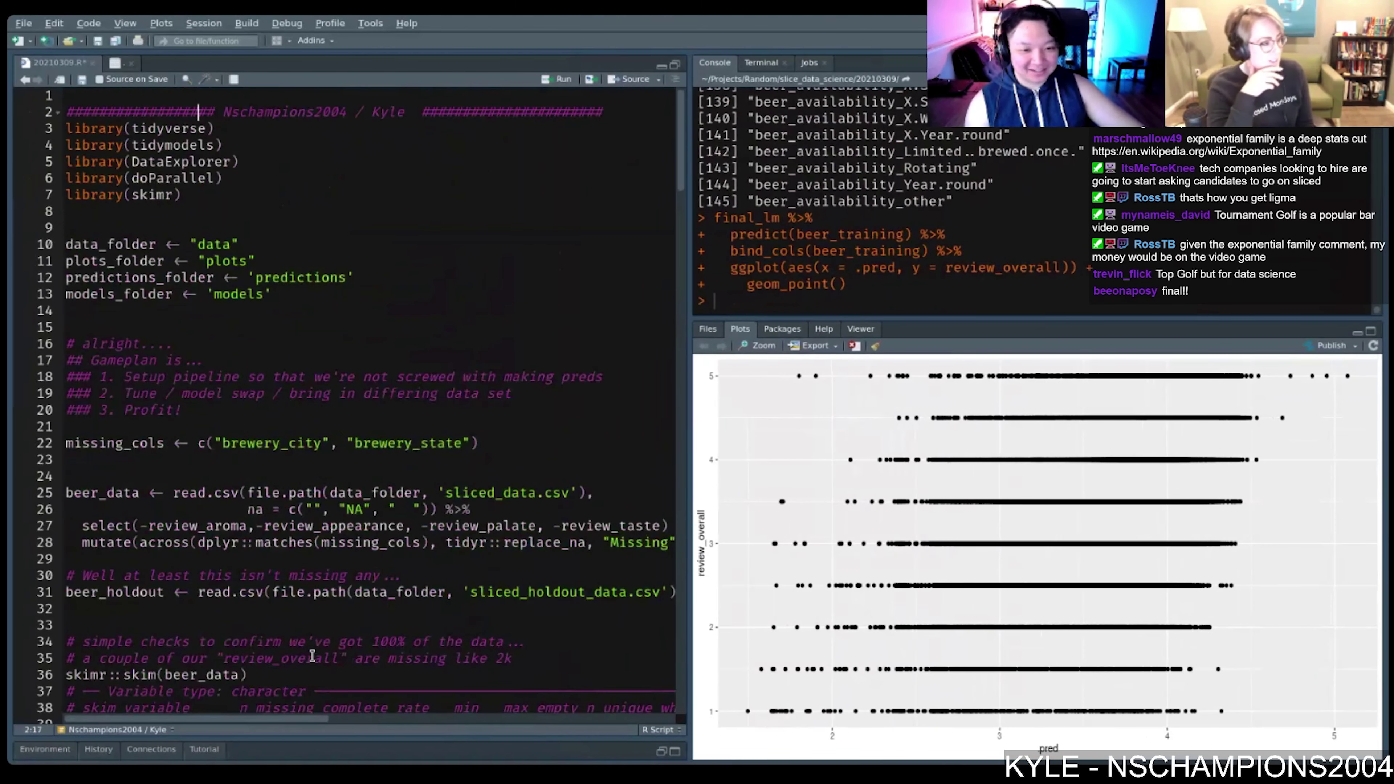
key("Down")
key("Down")
key("Down")
key("Down")
key("Down")
key("Down")
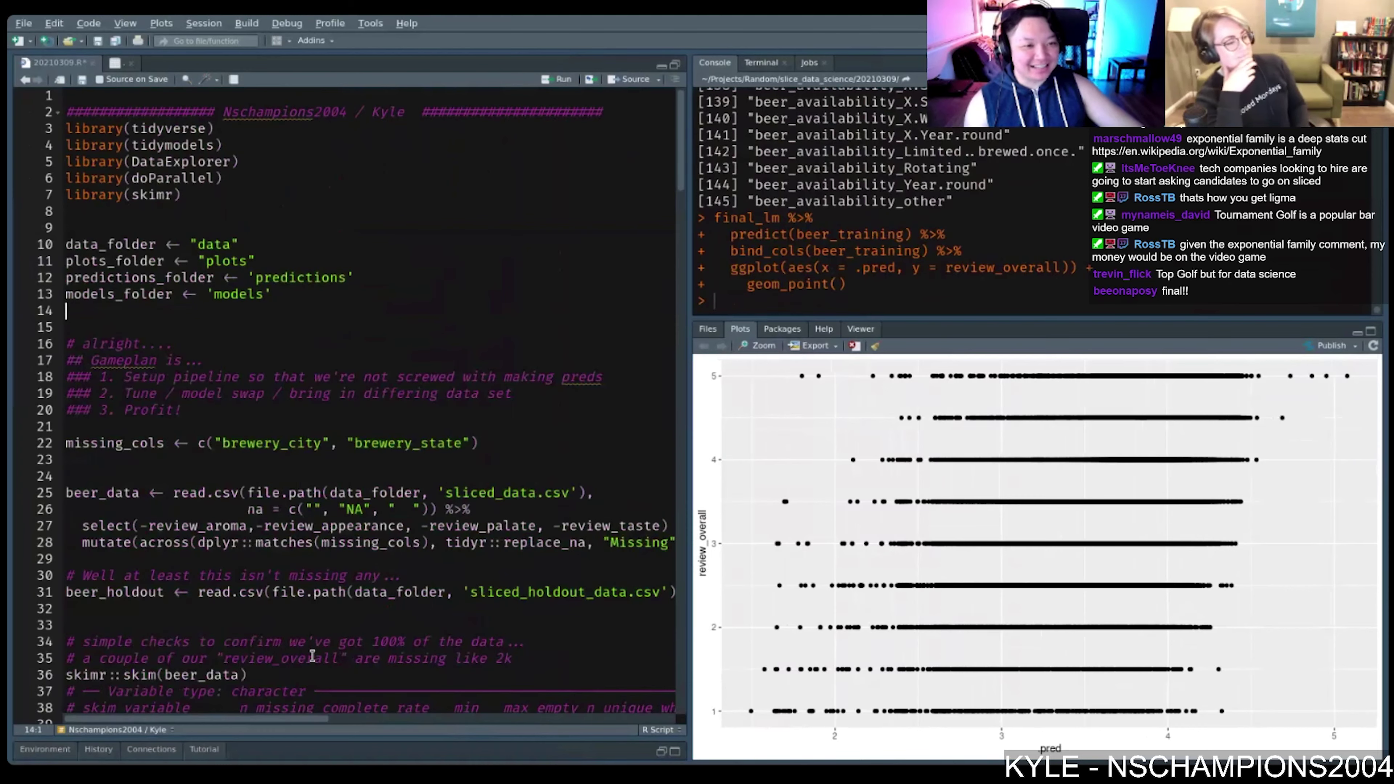
key("Return")
key("Up")
type("theme_set(the")
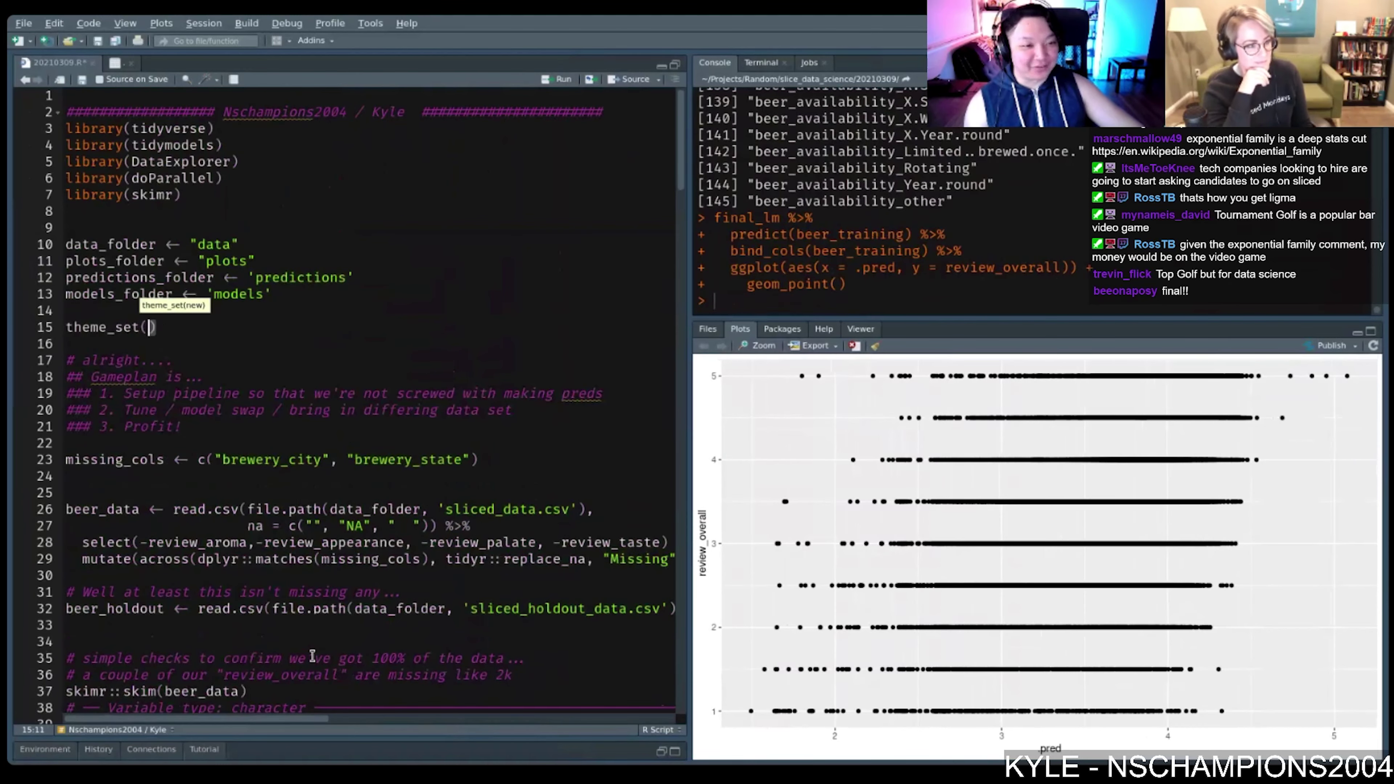
type("me_mi")
key("Tab")
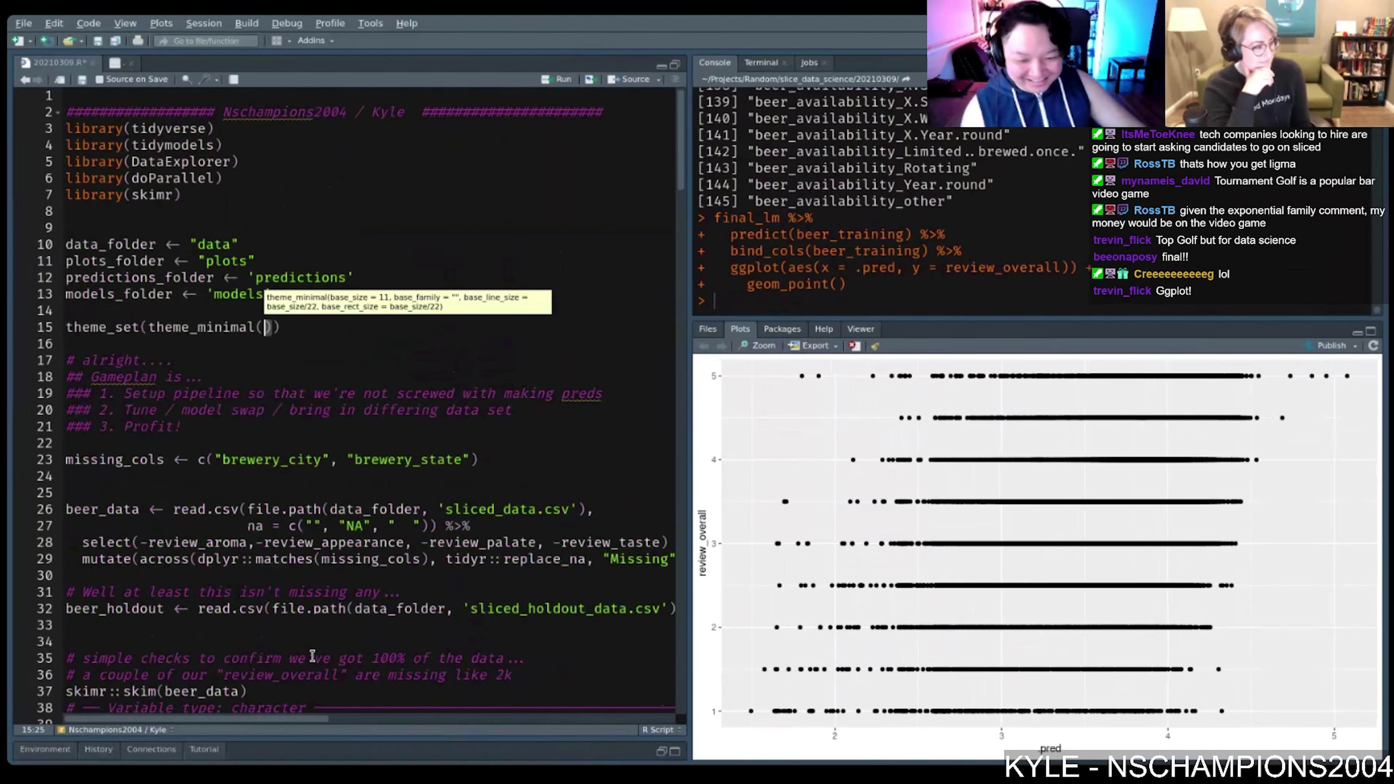
key("End")
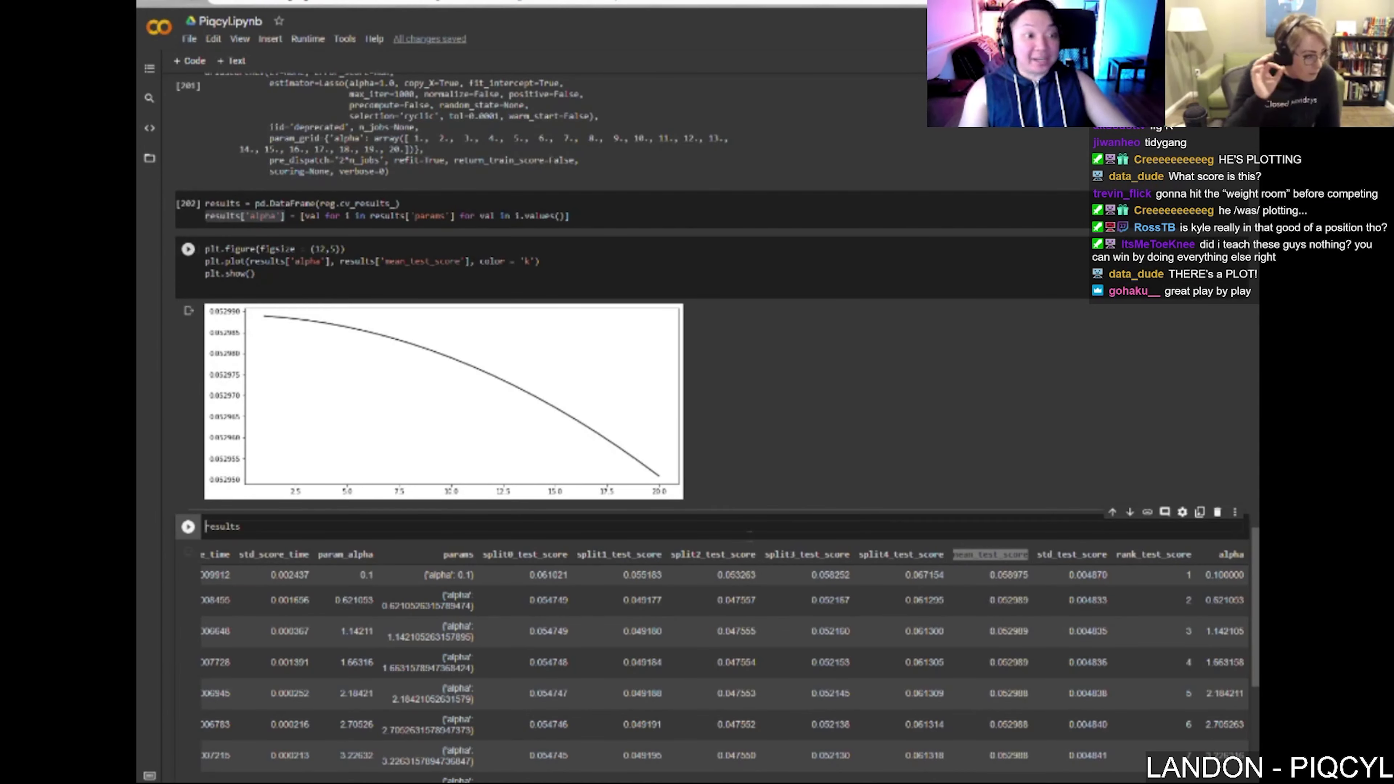
Step: Switch to the Colab notebook, set the alpha versus mean_test_score plot's figsize to (6,5), and run its cell with a new cell below
double_click(317, 249)
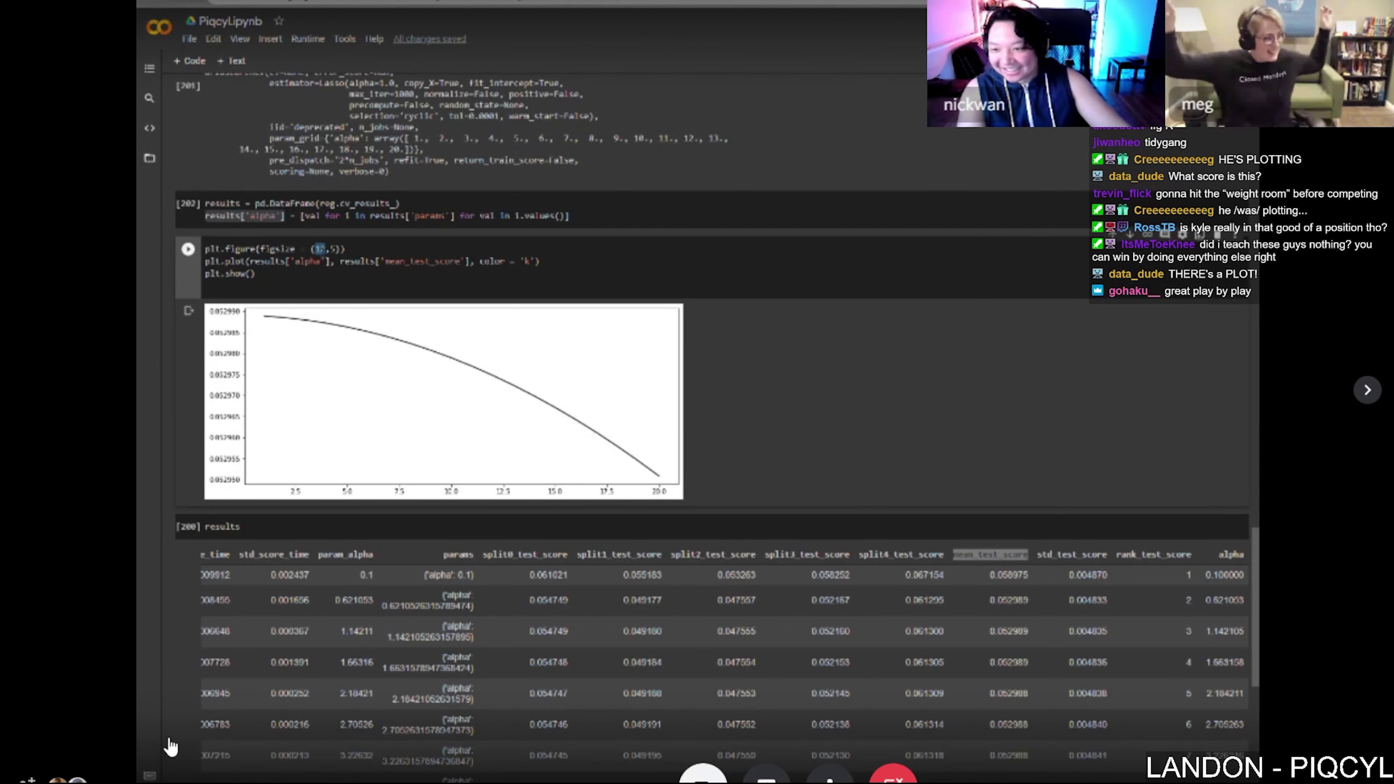
type("6")
key("alt+Return")
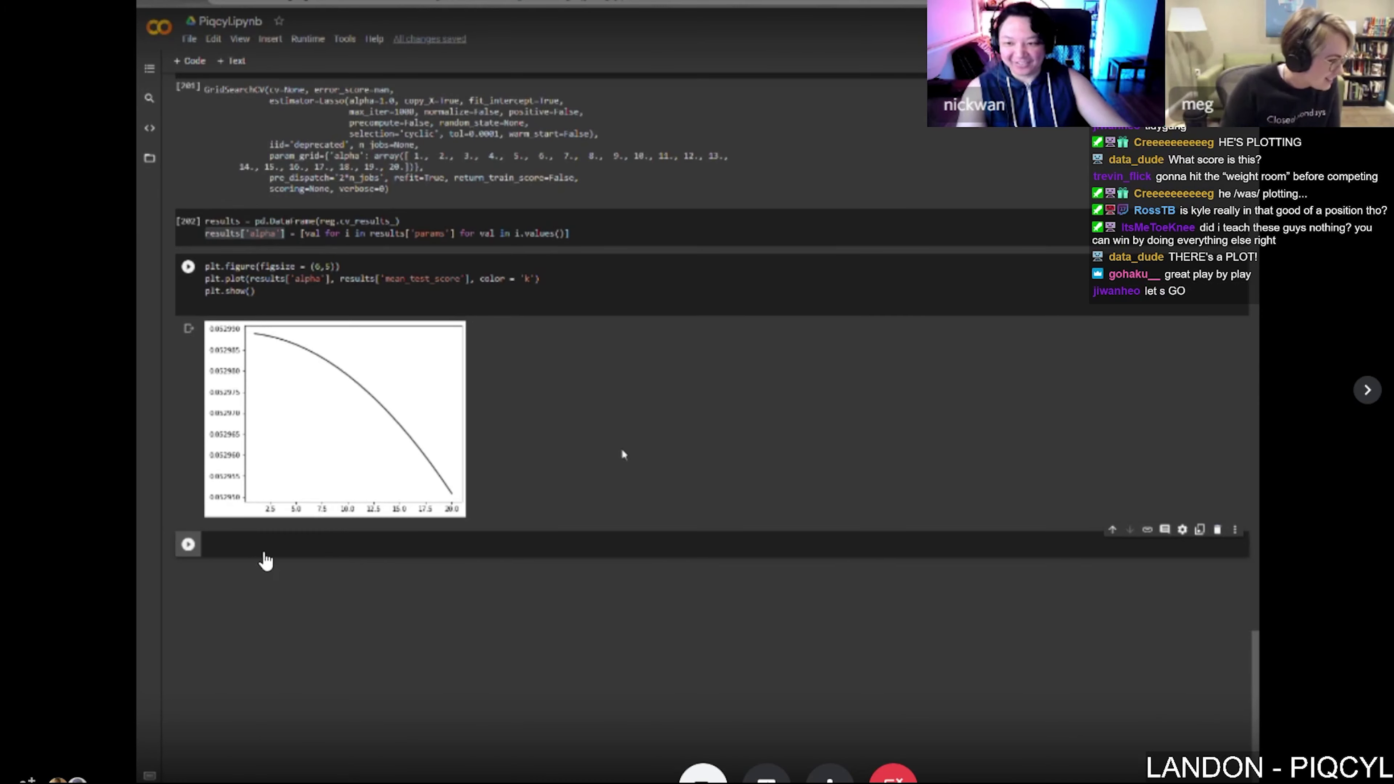
Step: Review the lasso grid search cells and insert a blank line at the start of the alpha plot's code cell
scroll(621, 451, "up", 8)
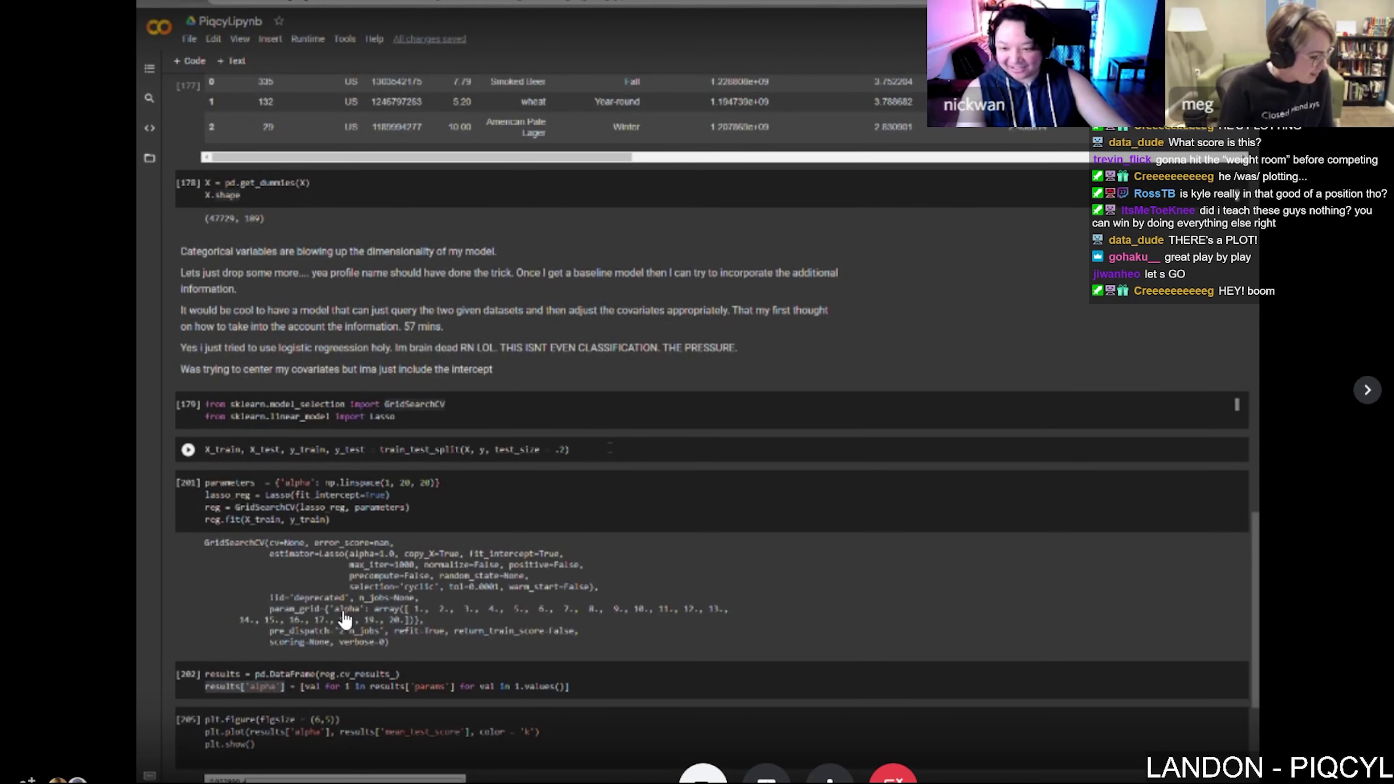
scroll(165, 468, "down", 4)
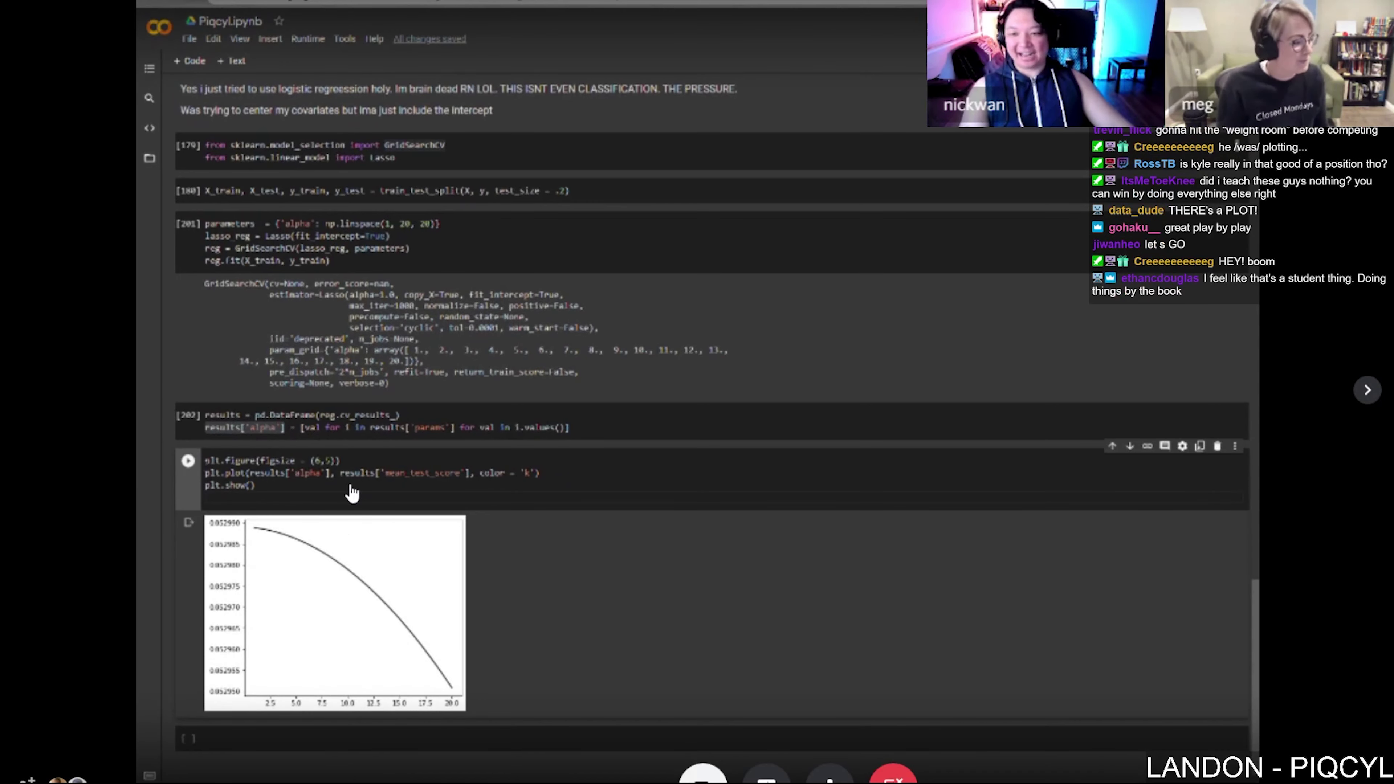
left_click(352, 496)
key("Return")
key("BackSpace")
key("ctrl+Home")
key("Return")
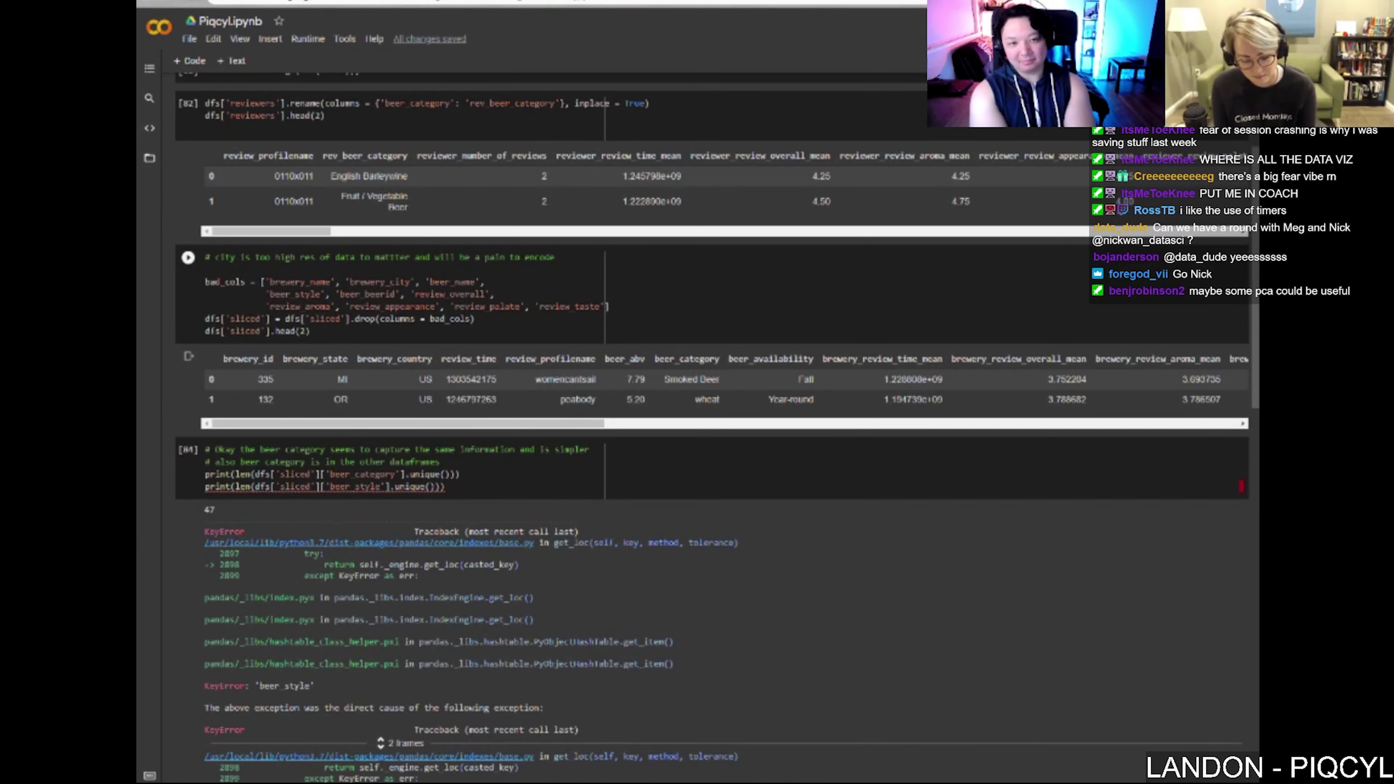
Step: Rerun the import, data-loading and reviewers column-renaming cells at the start of the notebook
scroll(433, 419, "up", 4)
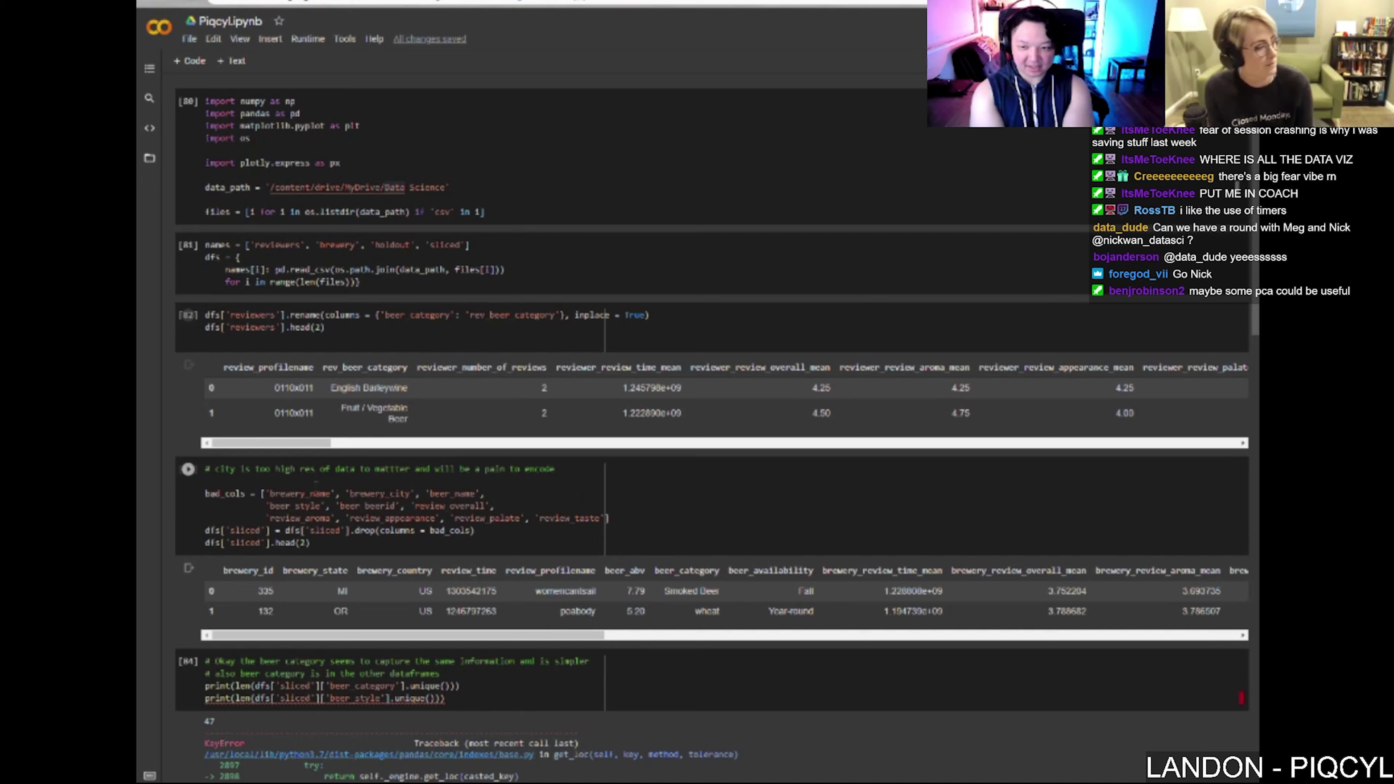
scroll(713, 412, "down", 3)
scroll(417, 519, "up", 3)
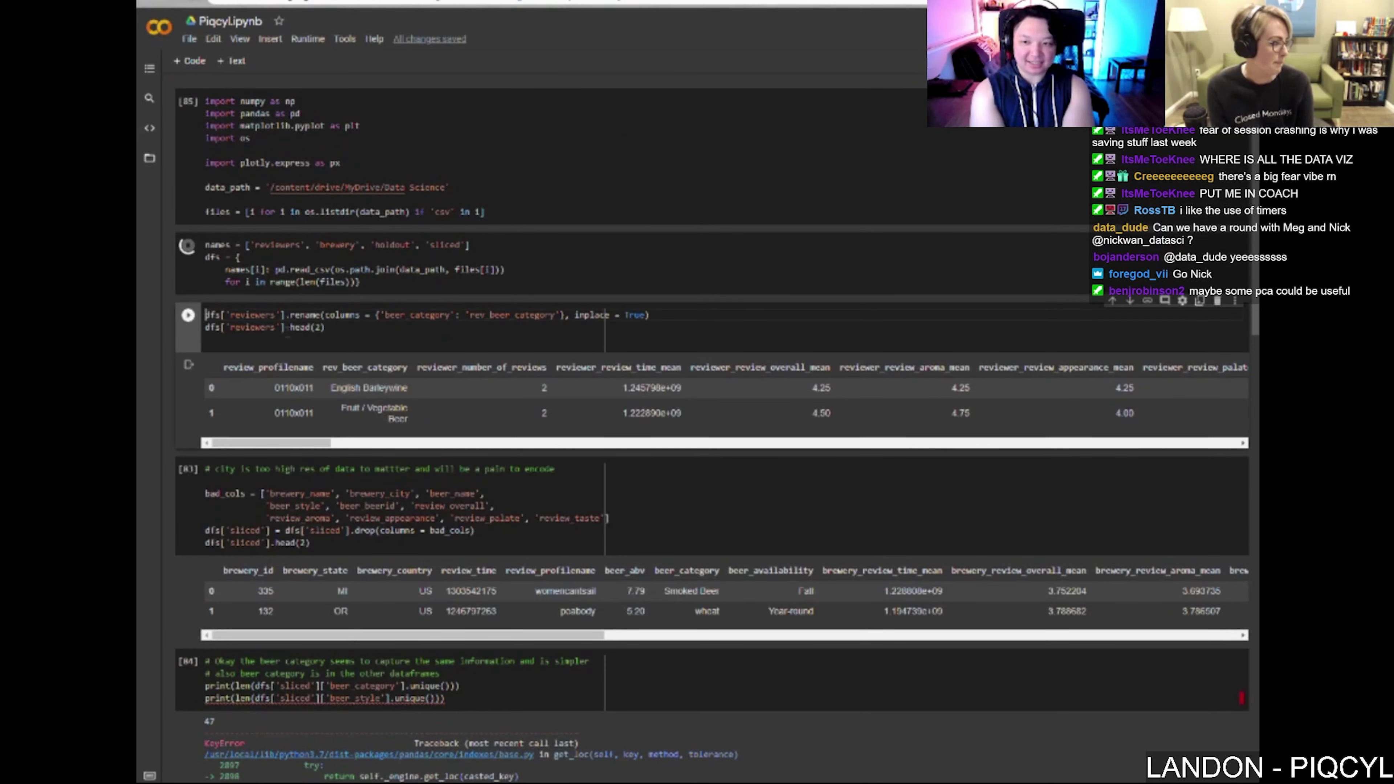
Step: Insert a code cell below the reviewers preview and run dfs['sliced'] in it to display the full dataframe
left_click(690, 455)
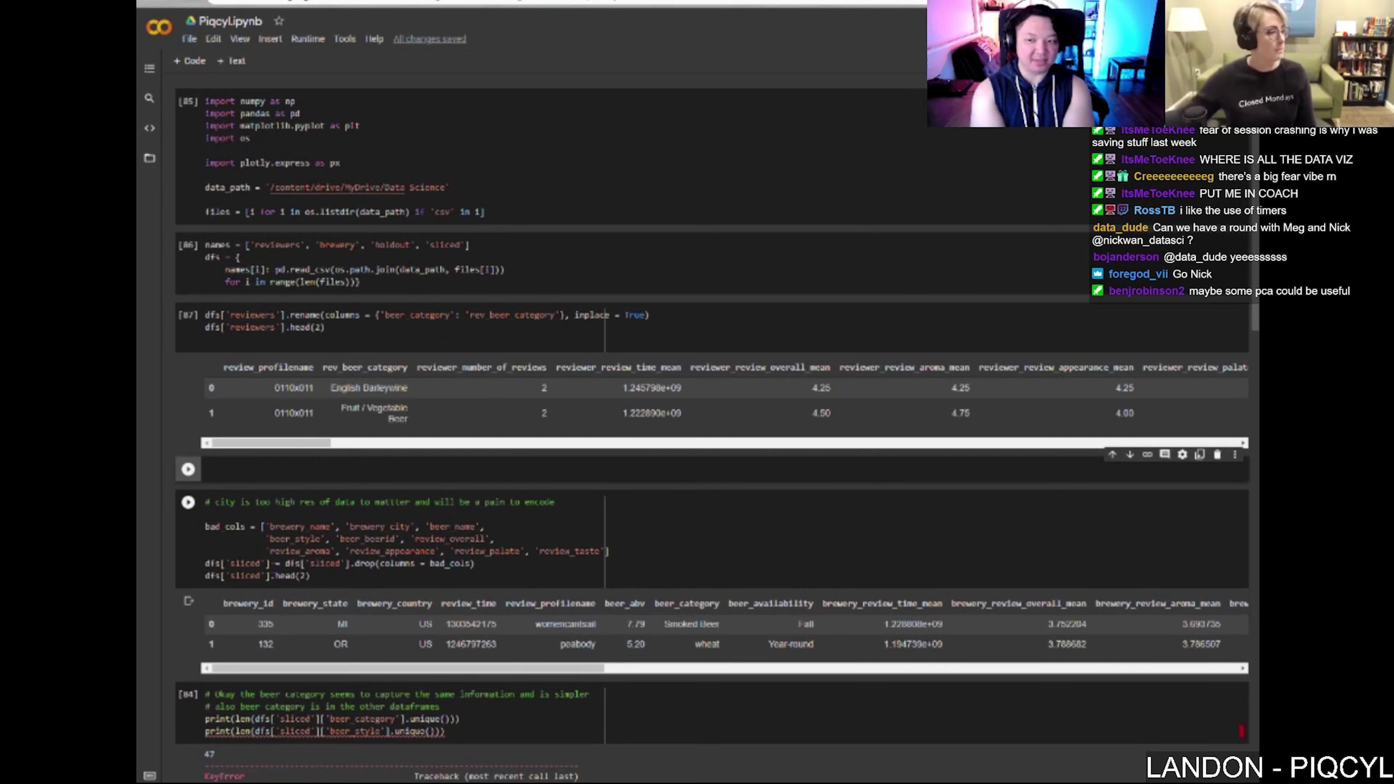
left_click(334, 476)
type("dfs['sliced']")
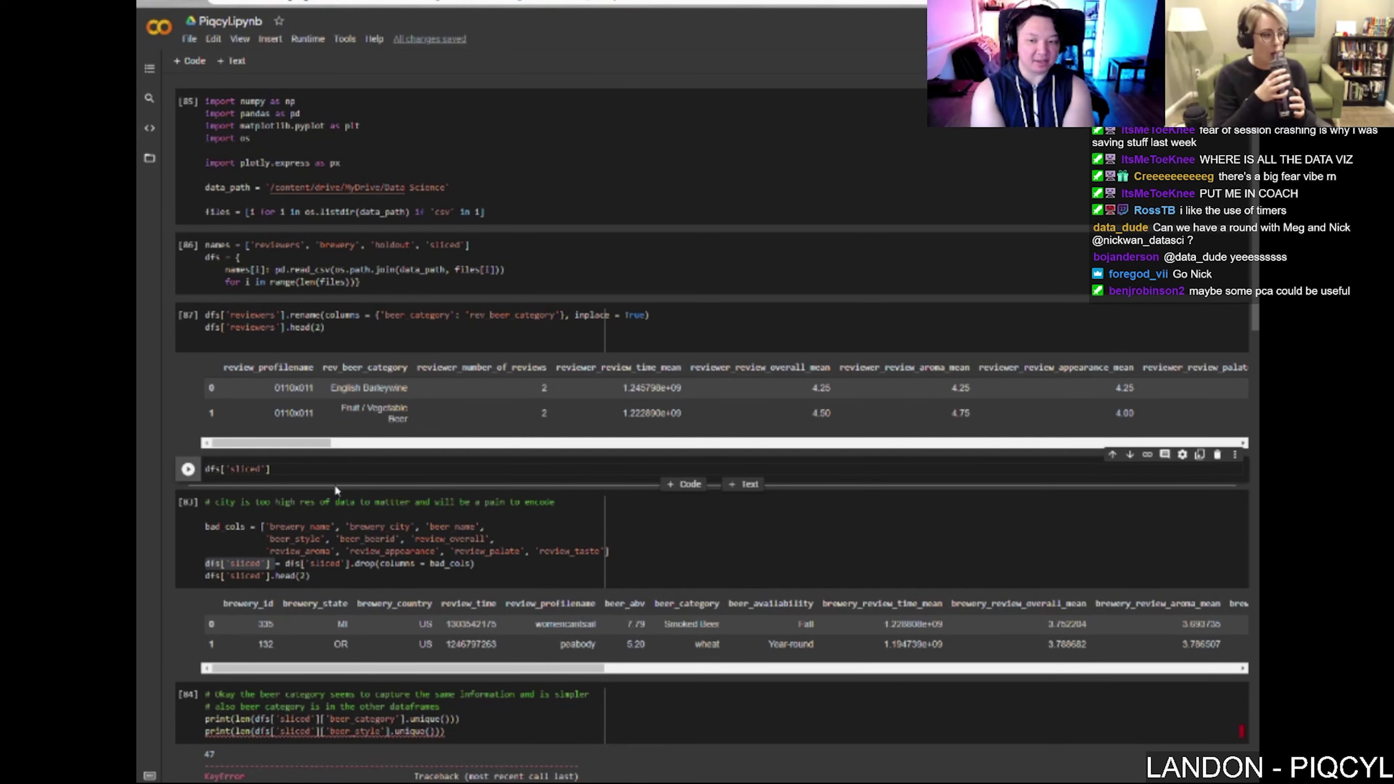
key("shift+Return")
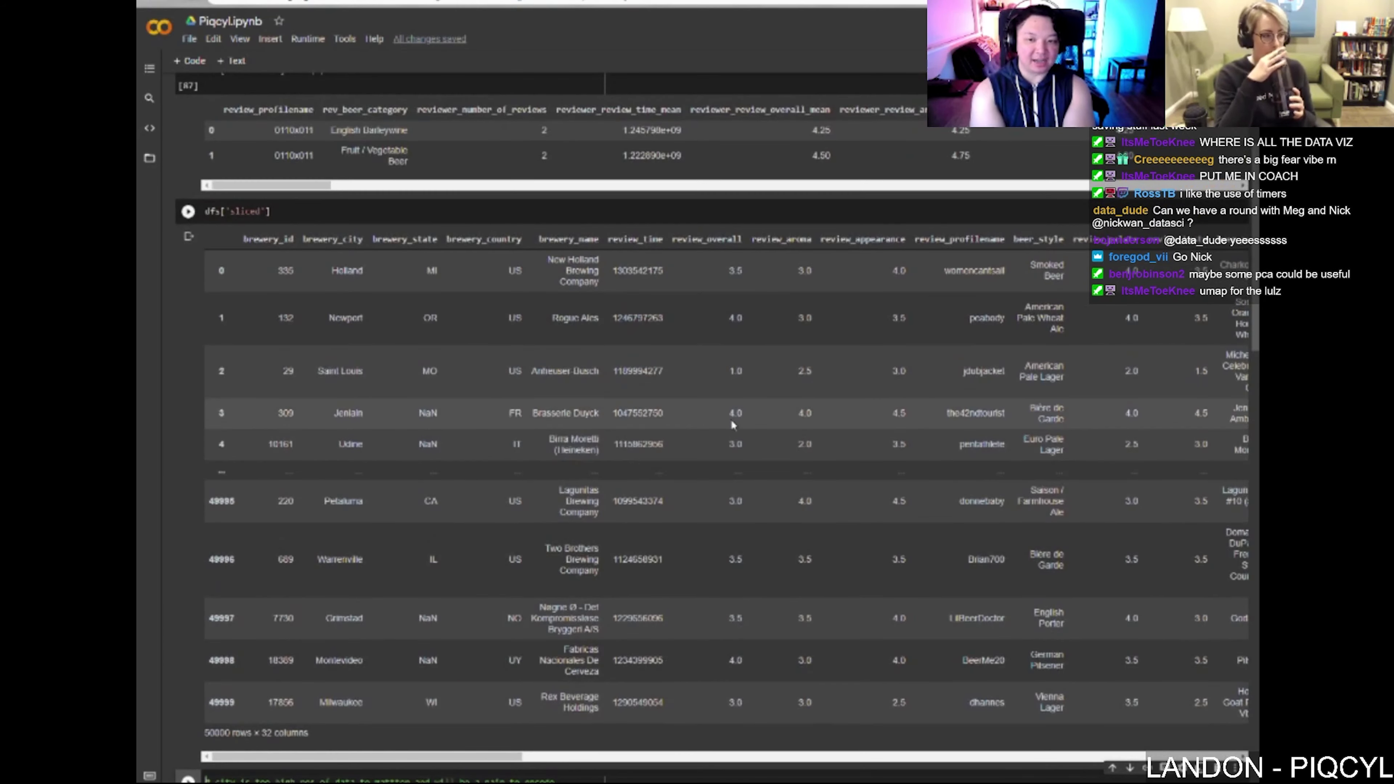
Step: Delete the temporary dfs['sliced'] cell and return to the cell that drops bad_cols
key("ctrl+m")
key("d")
left_click(453, 288)
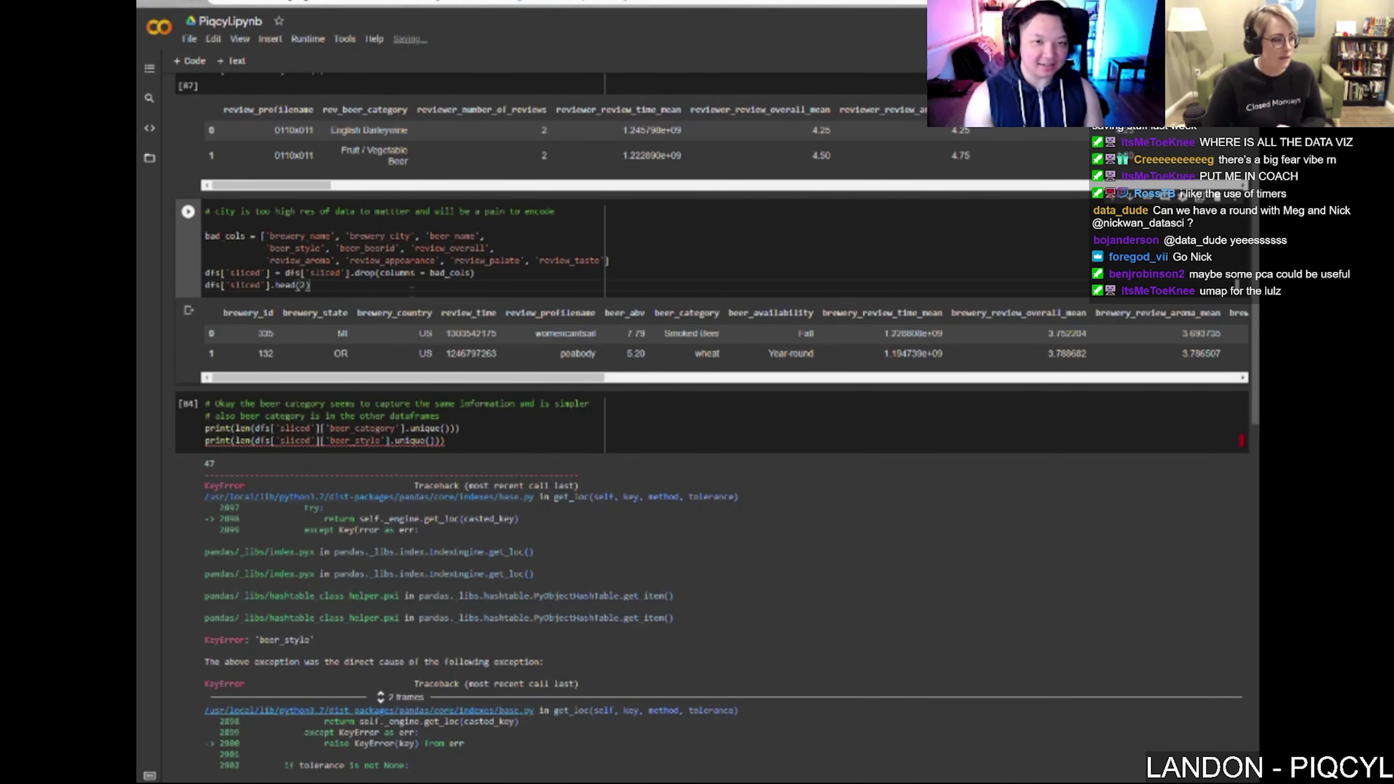
Step: Comment out the line printing the number of unique beer_style values and rerun the beer category count cell
scroll(437, 372, "up", 3)
scroll(437, 372, "down", 2)
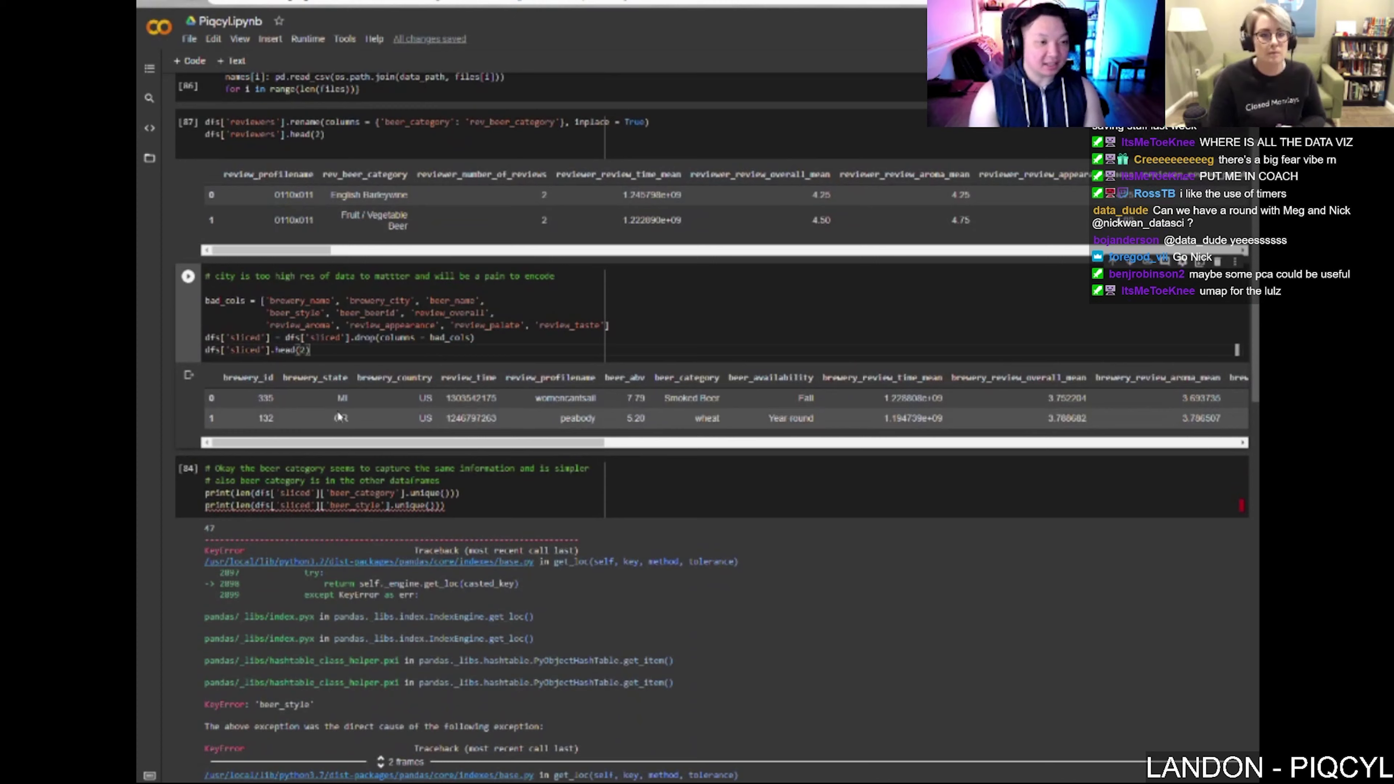
left_click(206, 505)
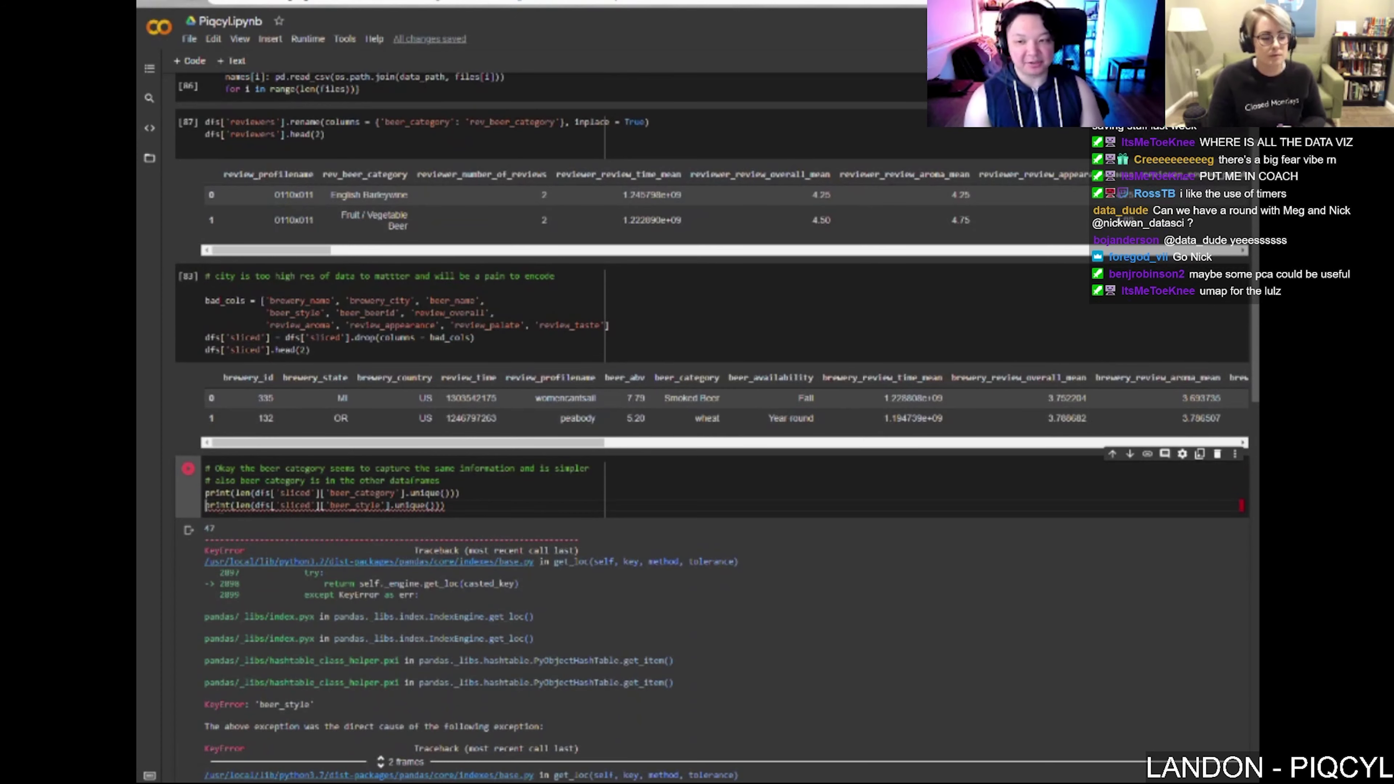
type("#")
key("shift+Return")
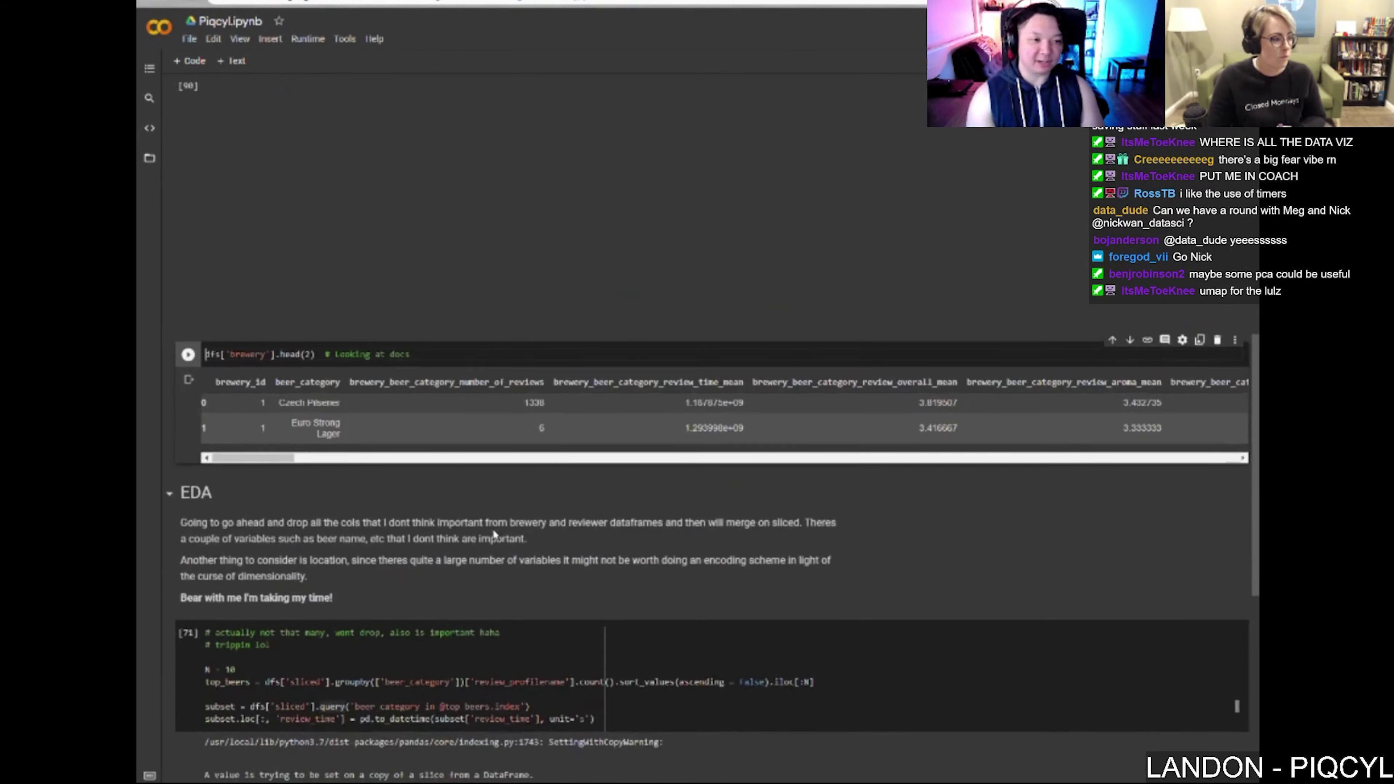
Step: Remove the heading formatting from the data dictionary remark in the Modelling text cell and render it
scroll(708, 439, "down", 7)
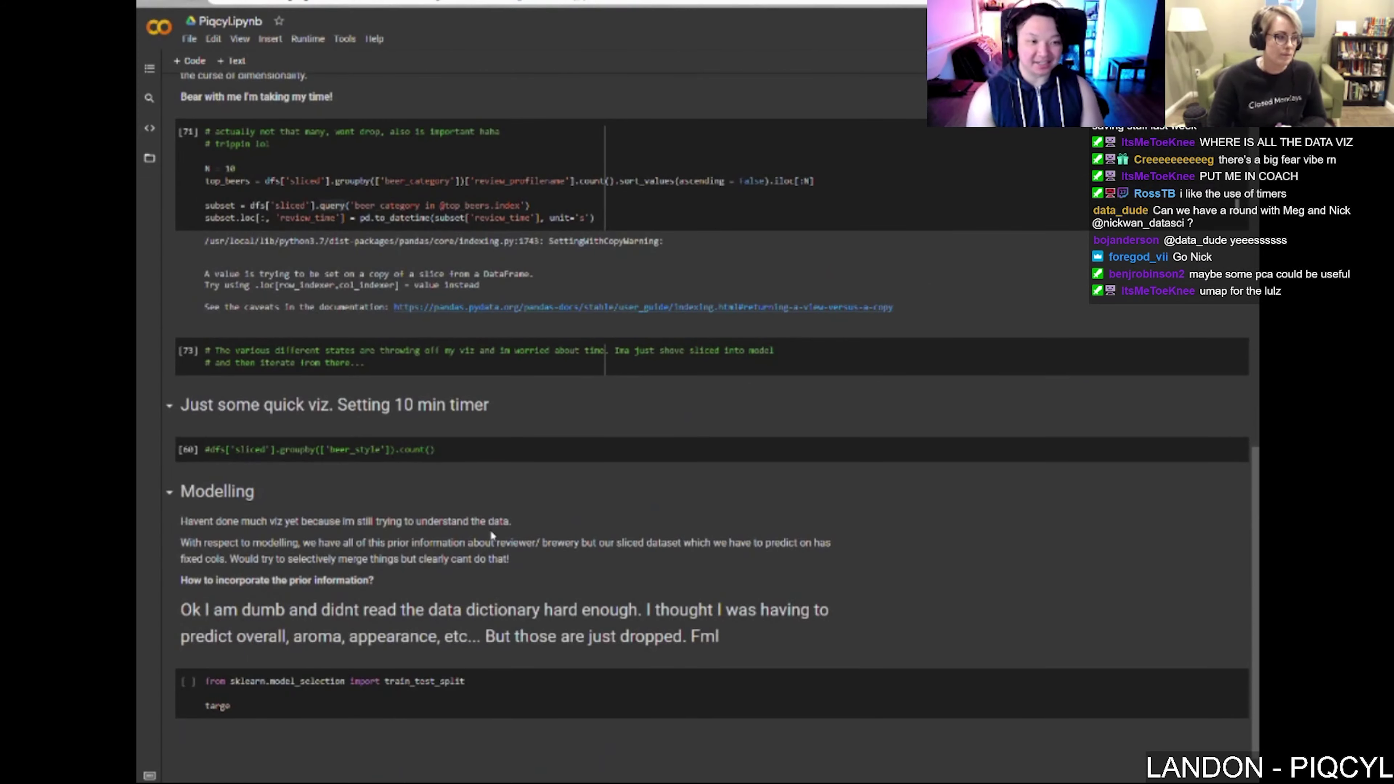
scroll(490, 529, "up", 5)
scroll(490, 528, "down", 7)
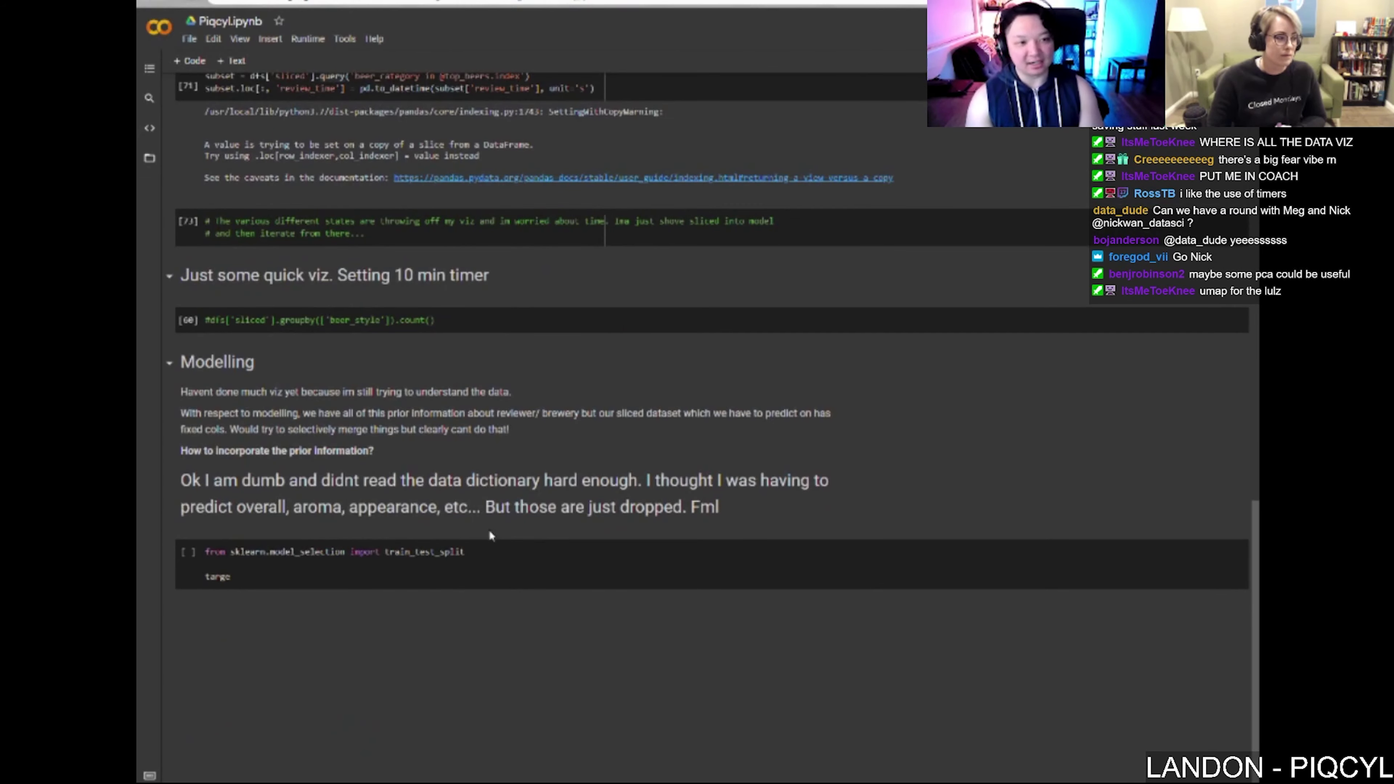
double_click(489, 528)
left_click(189, 498)
key("BackSpace")
key("BackSpace")
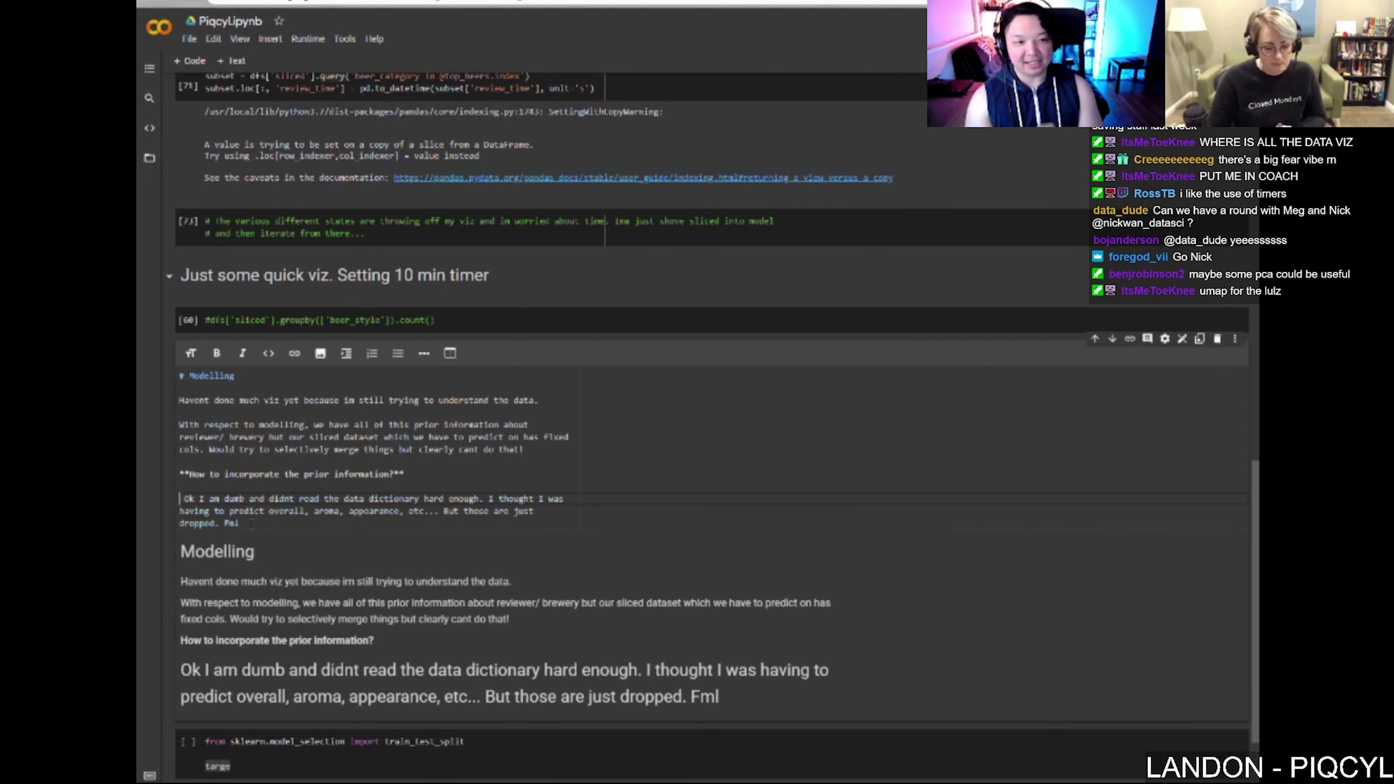
key("shift+Return")
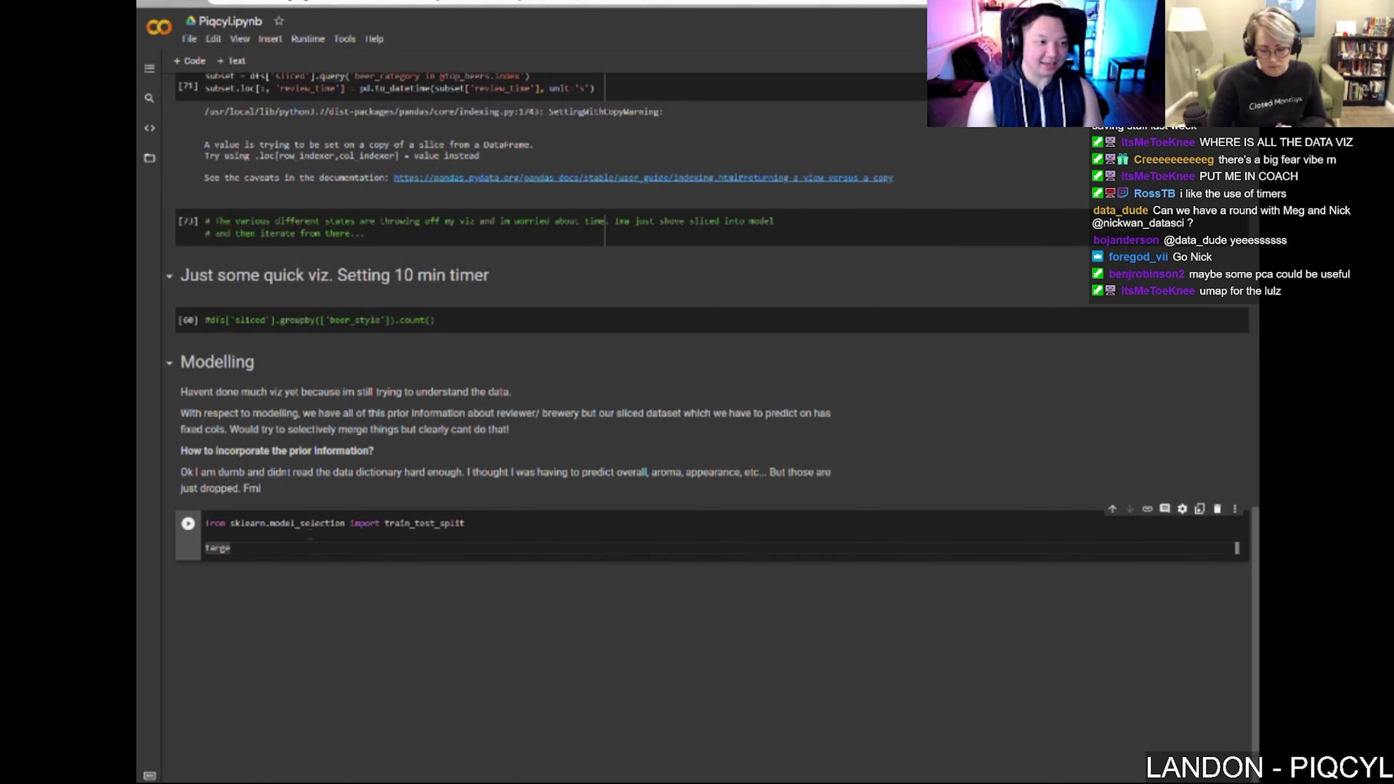
Step: Replace the unfinished targe line below the train_test_split import with dfs['sliced'] and run the cell
key("BackSpace")
key("BackSpace")
key("BackSpace")
key("BackSpace")
key("BackSpace")
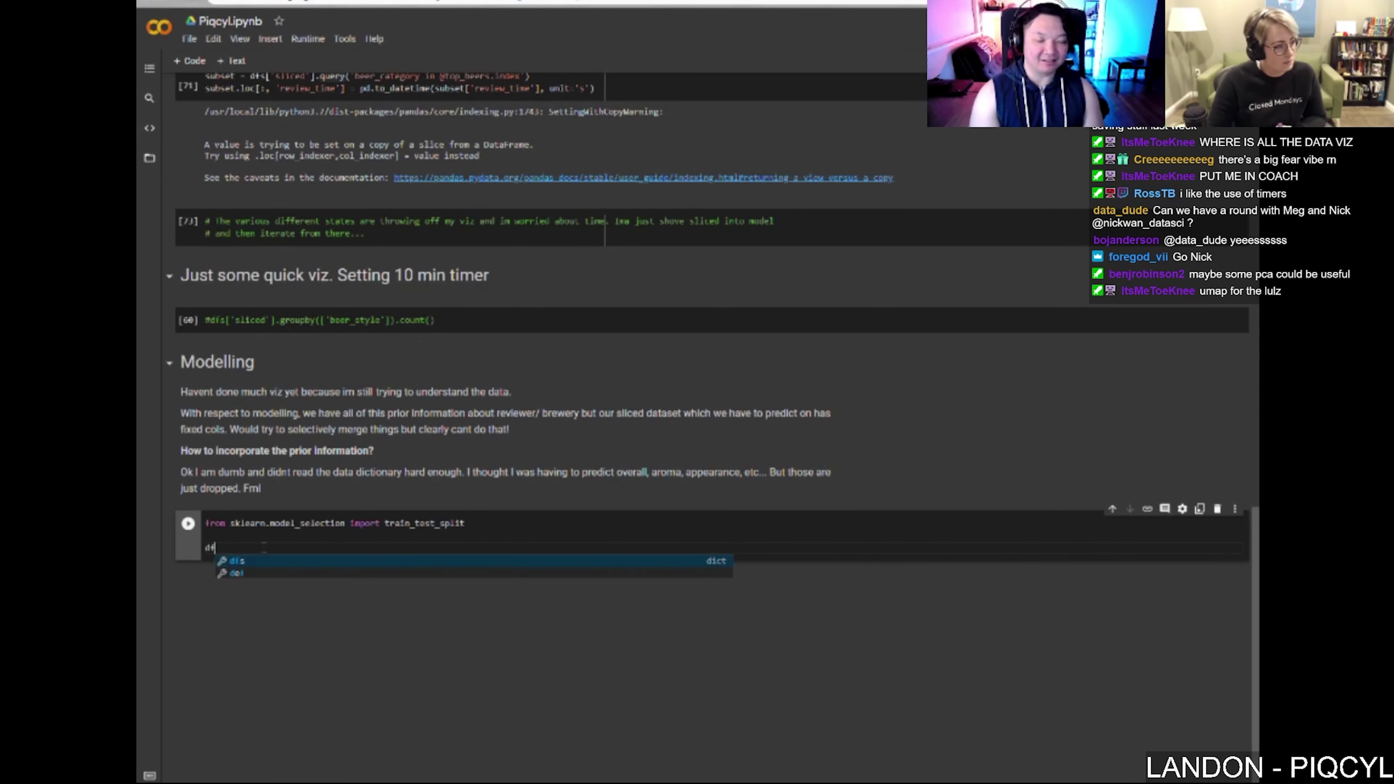
type("dfs['")
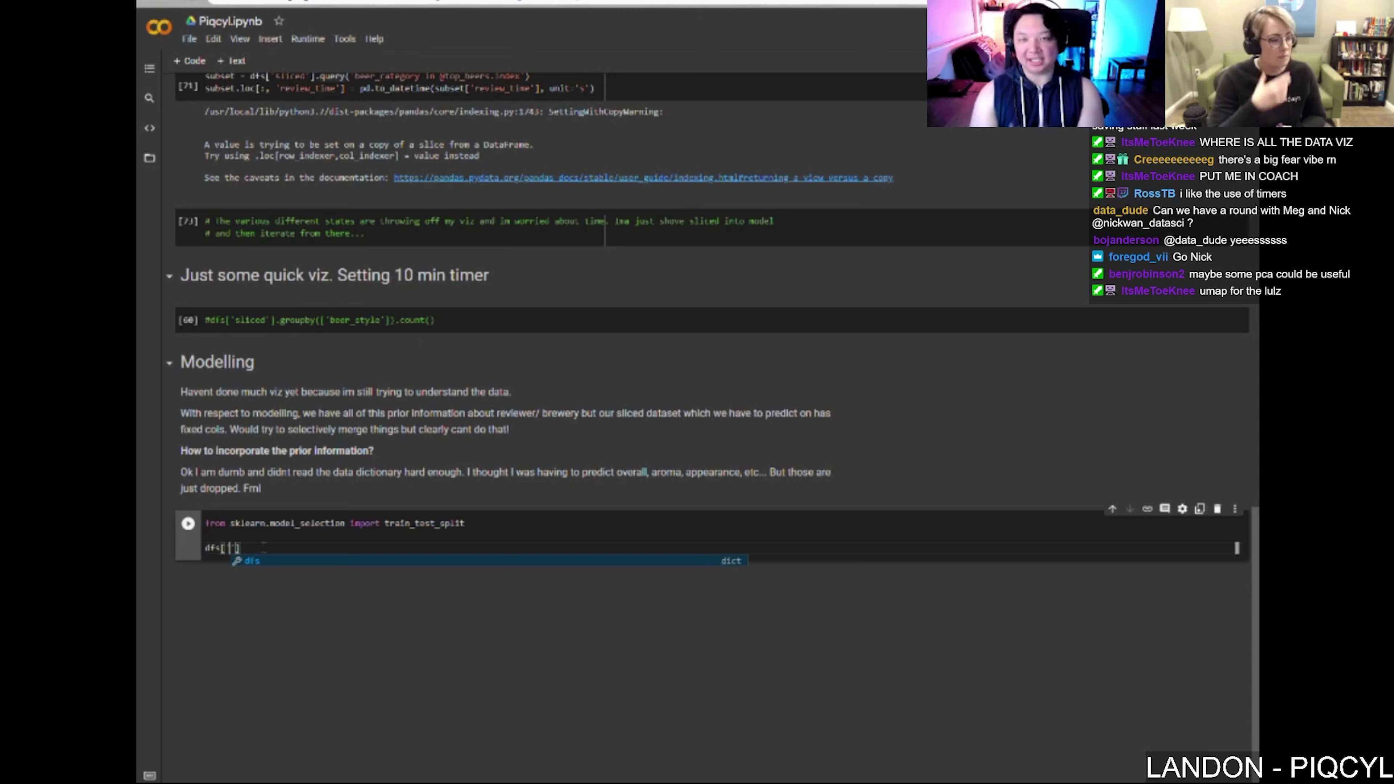
type("sliced")
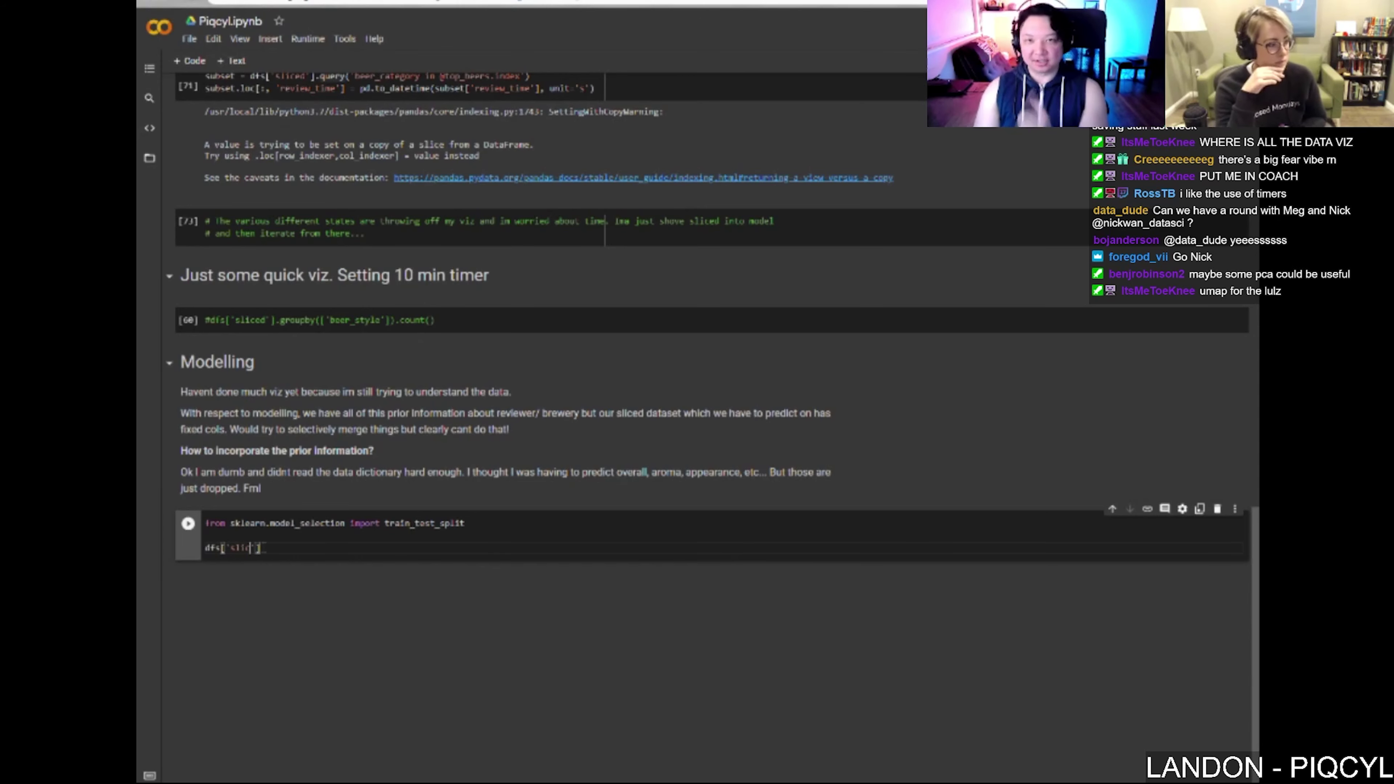
key("shift+Return")
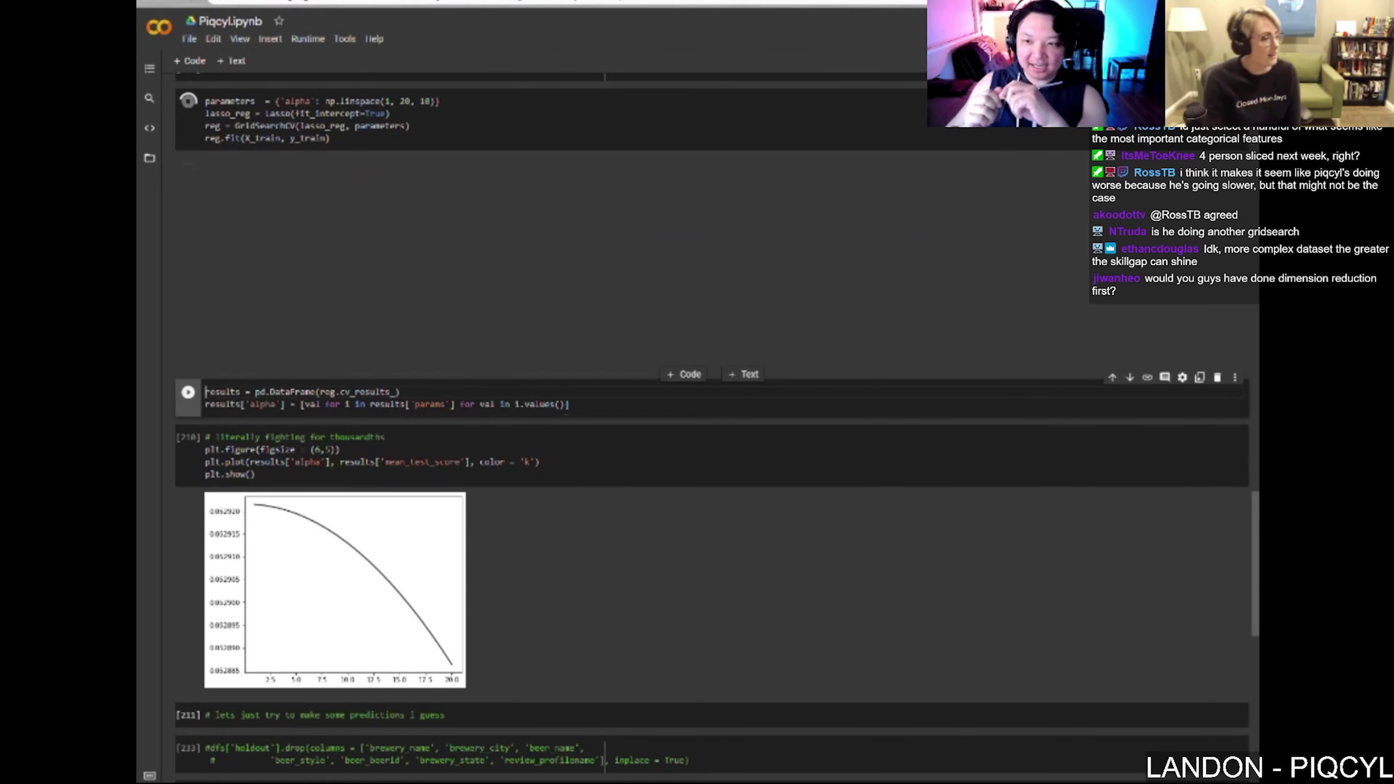
Step: Rerun the cells from the imports through the sliced column selection and the beer category count
left_click(589, 405)
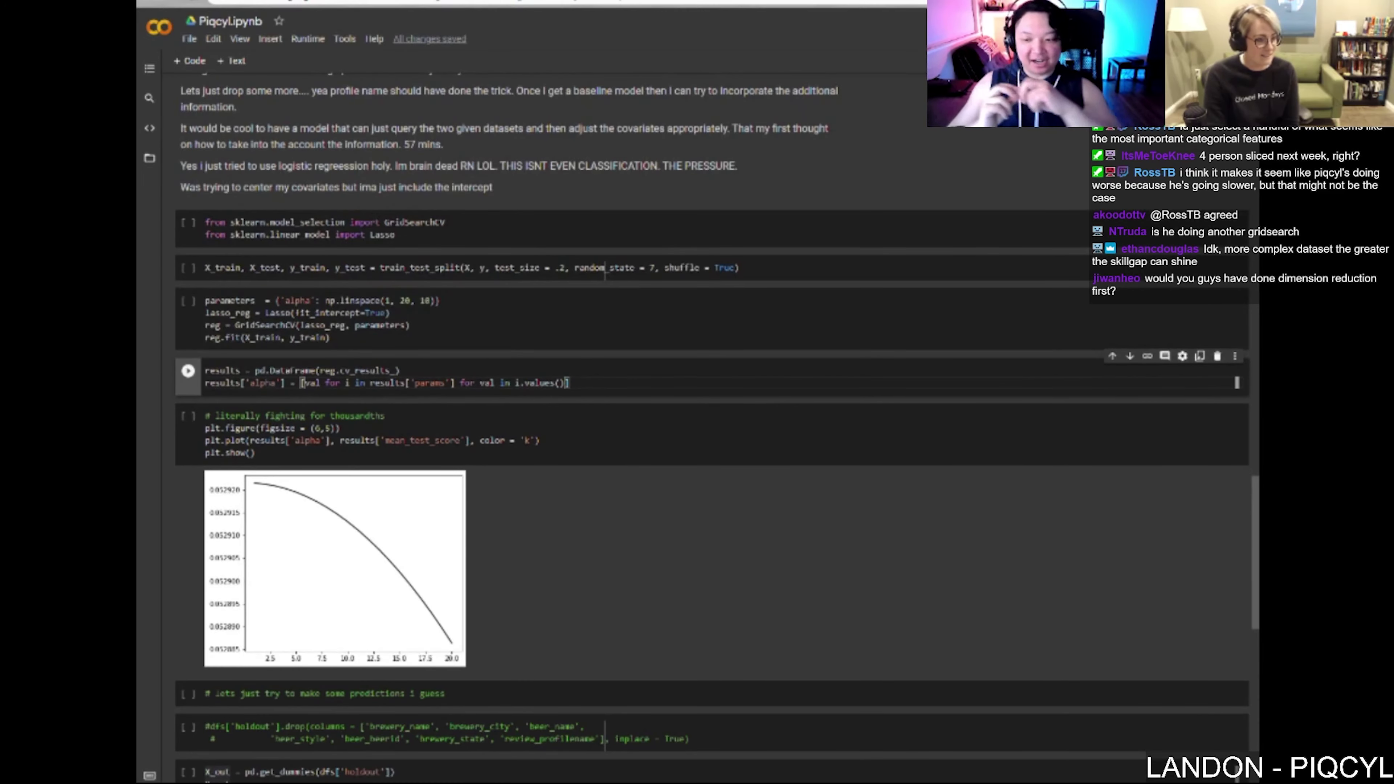
scroll(769, 196, "up", 20)
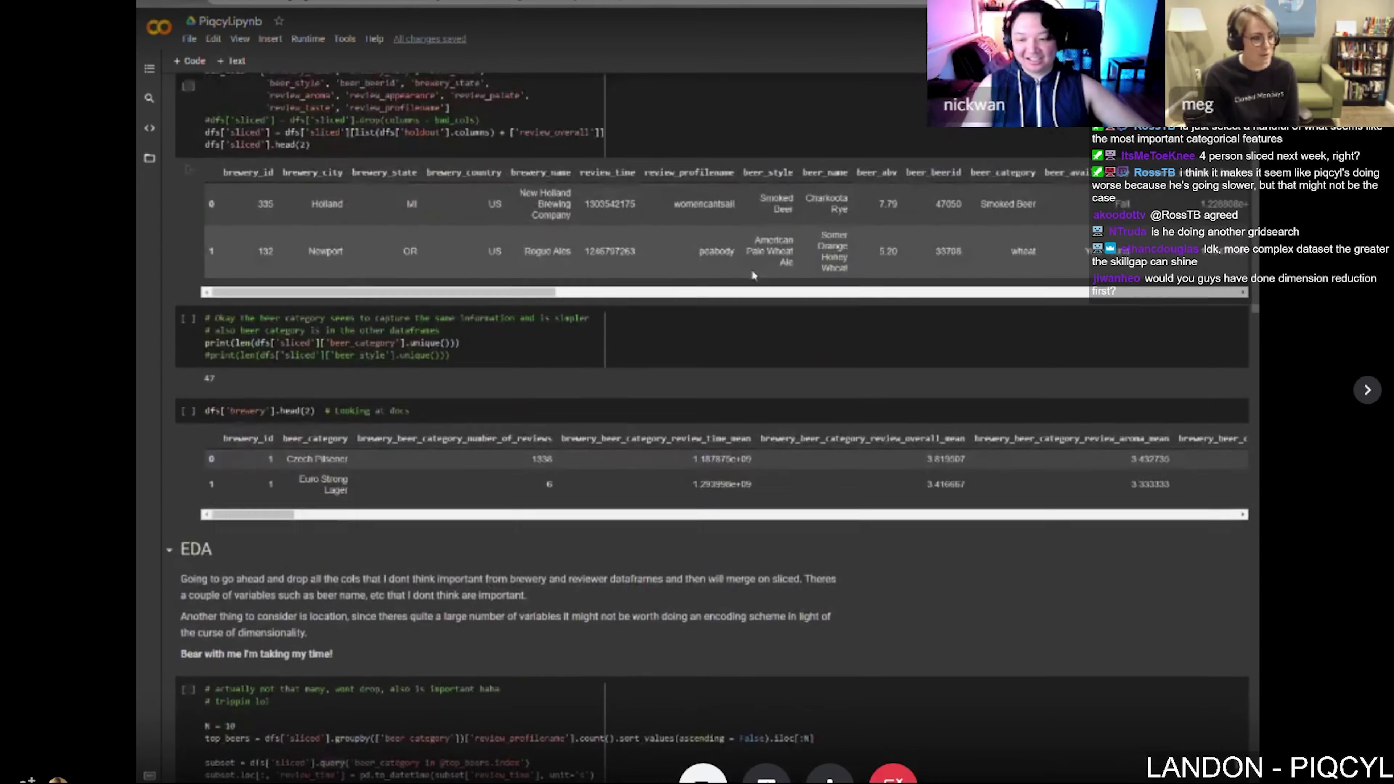
key("shift+Return")
key("shift+Return")
key("shift+Return")
key("shift+Return")
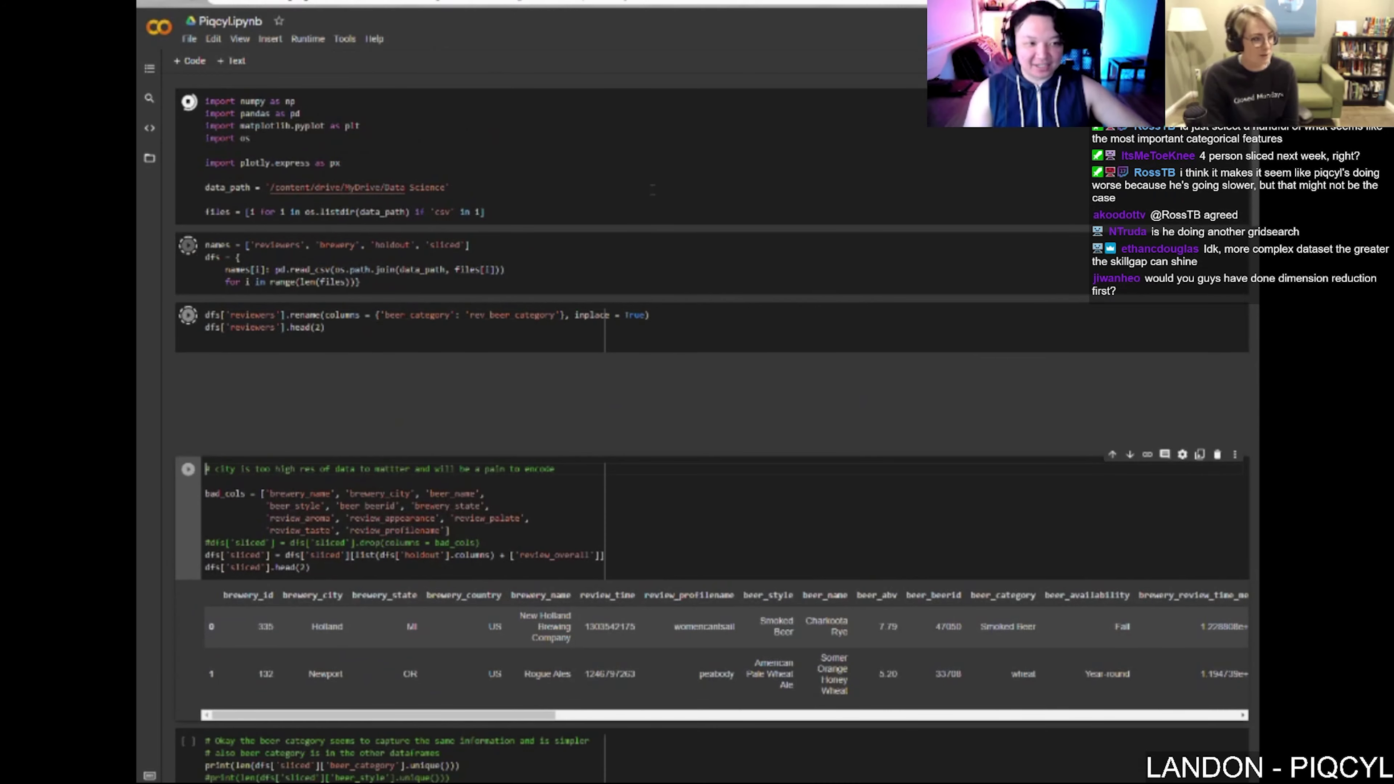
key("shift+Return")
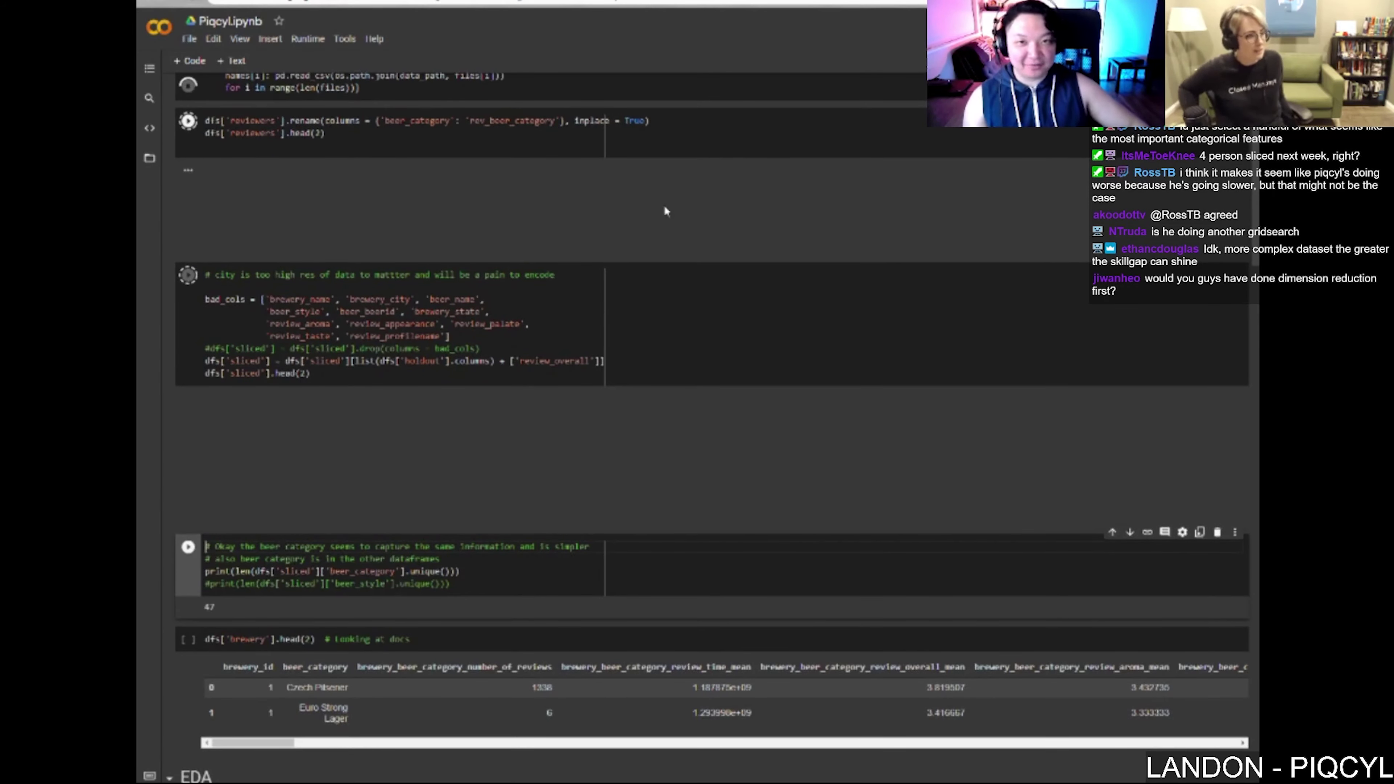
key("shift+Return")
scroll(731, 332, "down", 3)
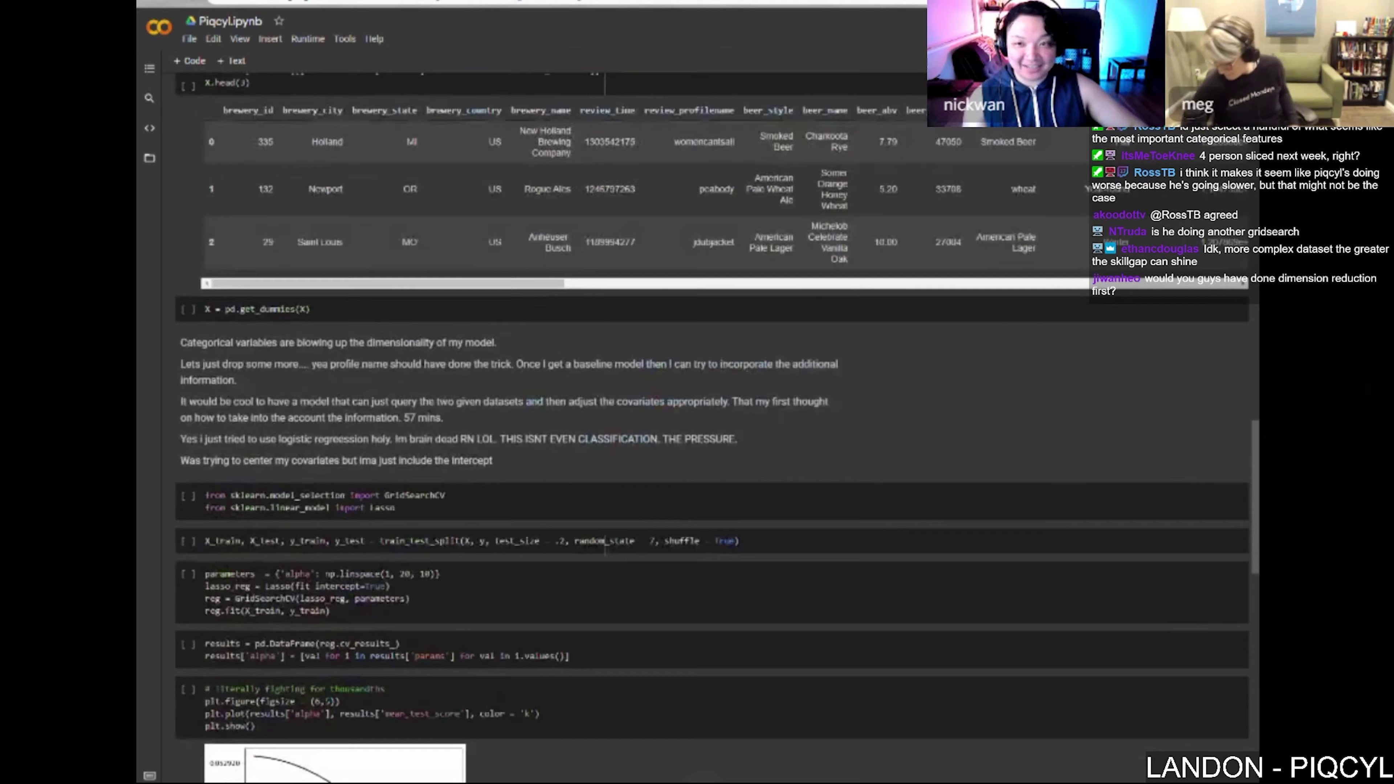
Step: Rerun the cell that drops missing rows from dfs['sliced'] and the cell that defines y and X
scroll(346, 258, "up", 8)
scroll(346, 258, "down", 1)
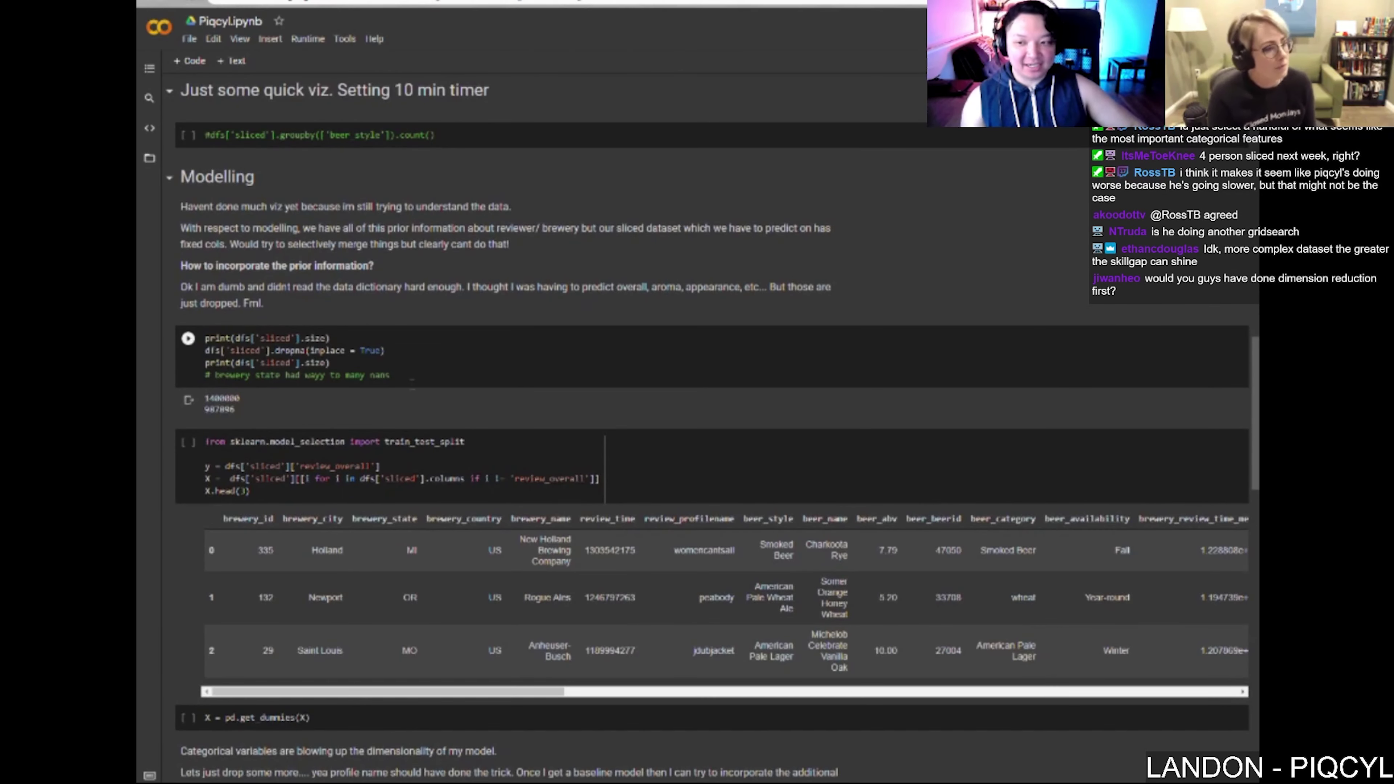
scroll(347, 258, "down", 3)
key("shift+Return")
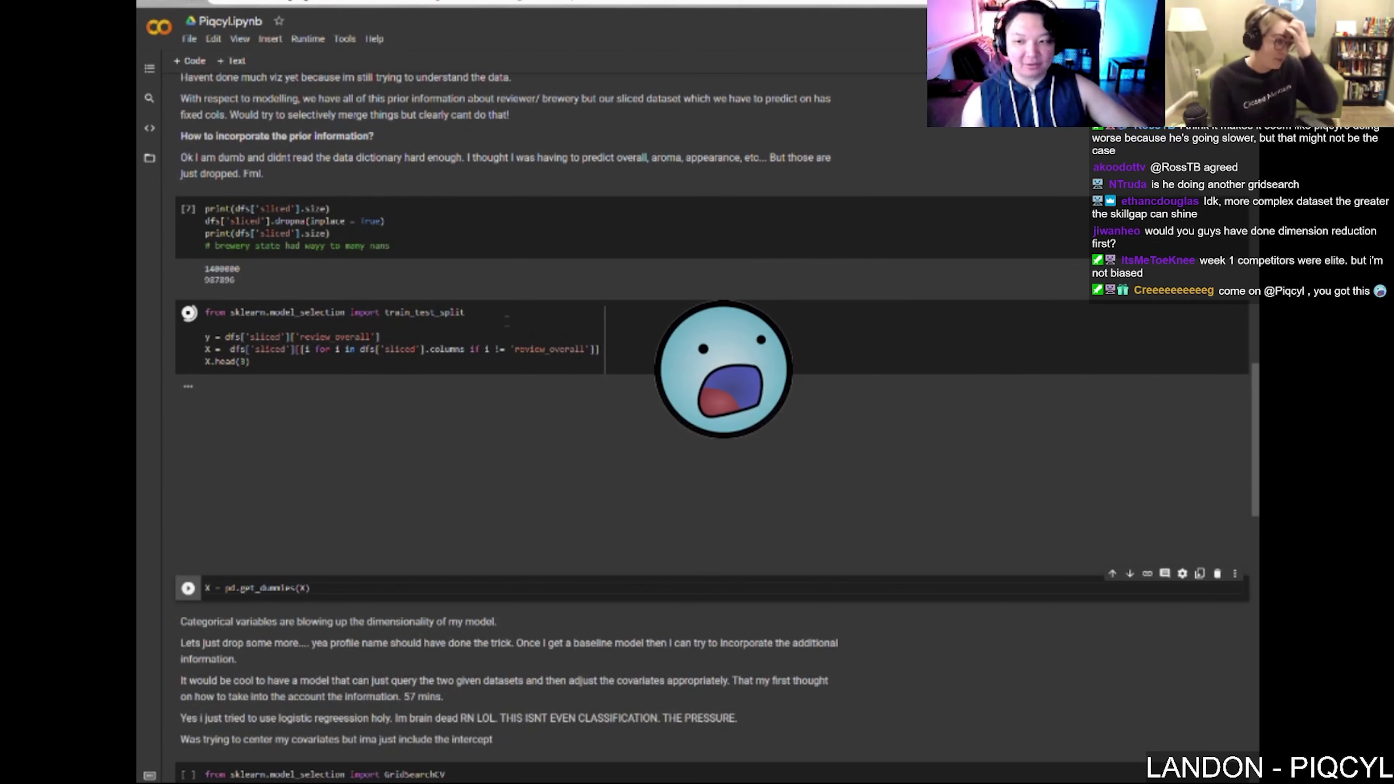
Step: Open the note on categorical variables and model dimensionality for editing and render it again
scroll(506, 320, "down", 4)
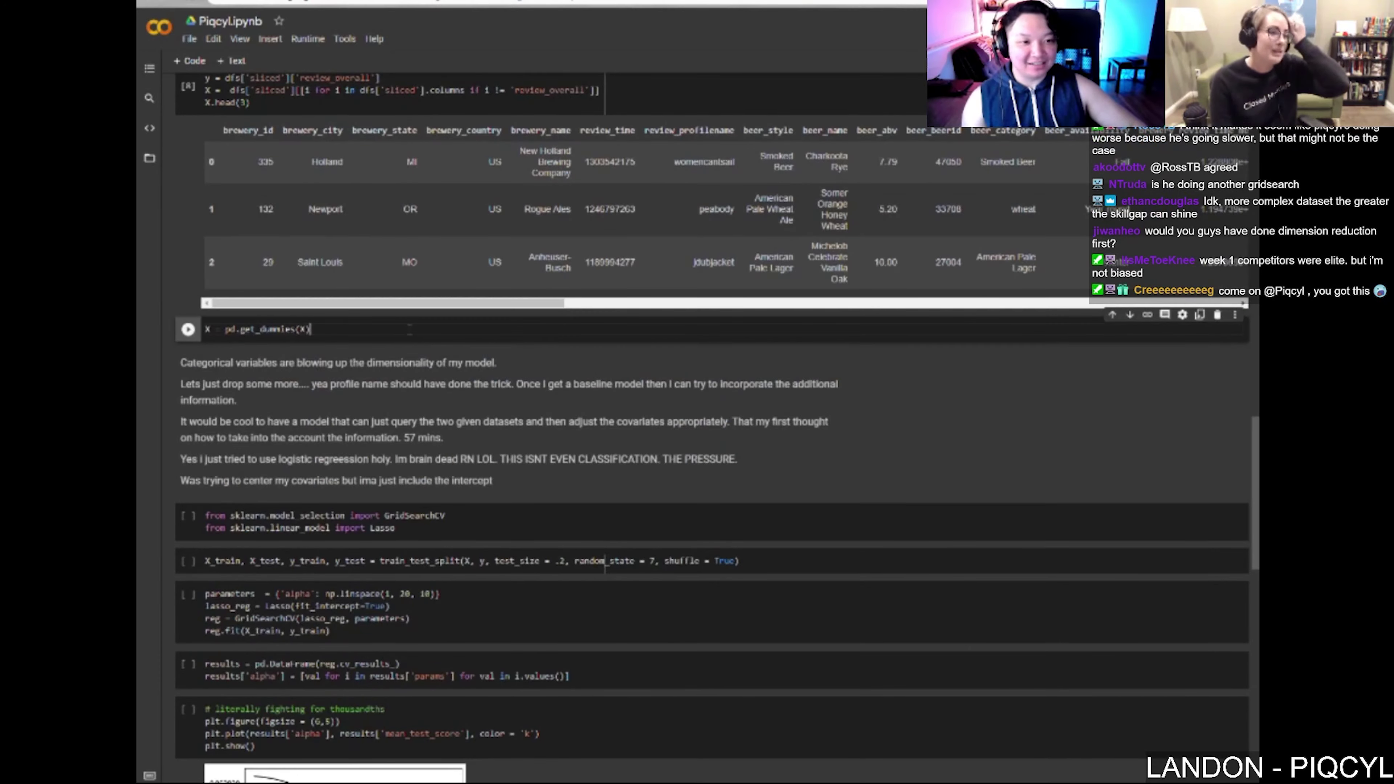
scroll(130, 627, "down", 4)
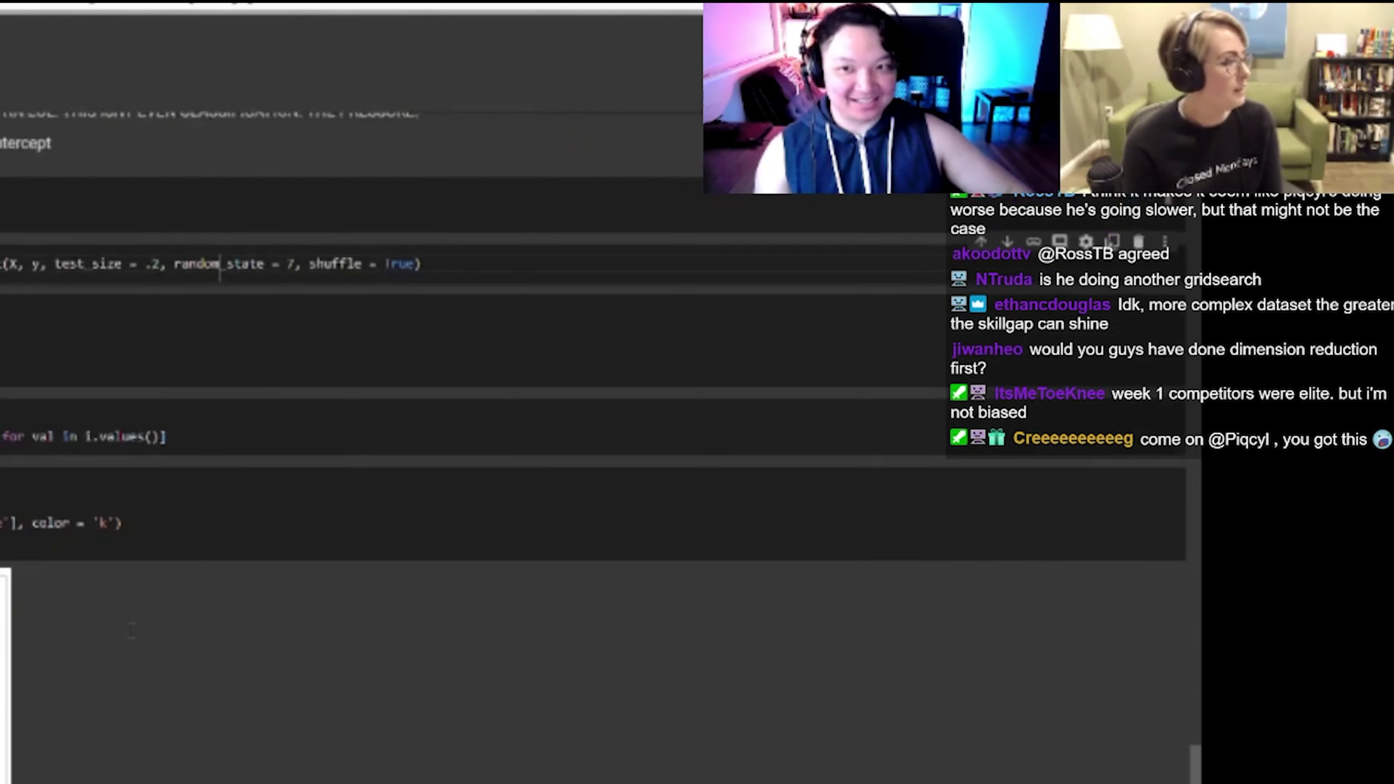
scroll(143, 577, "up", 2)
double_click(205, 317)
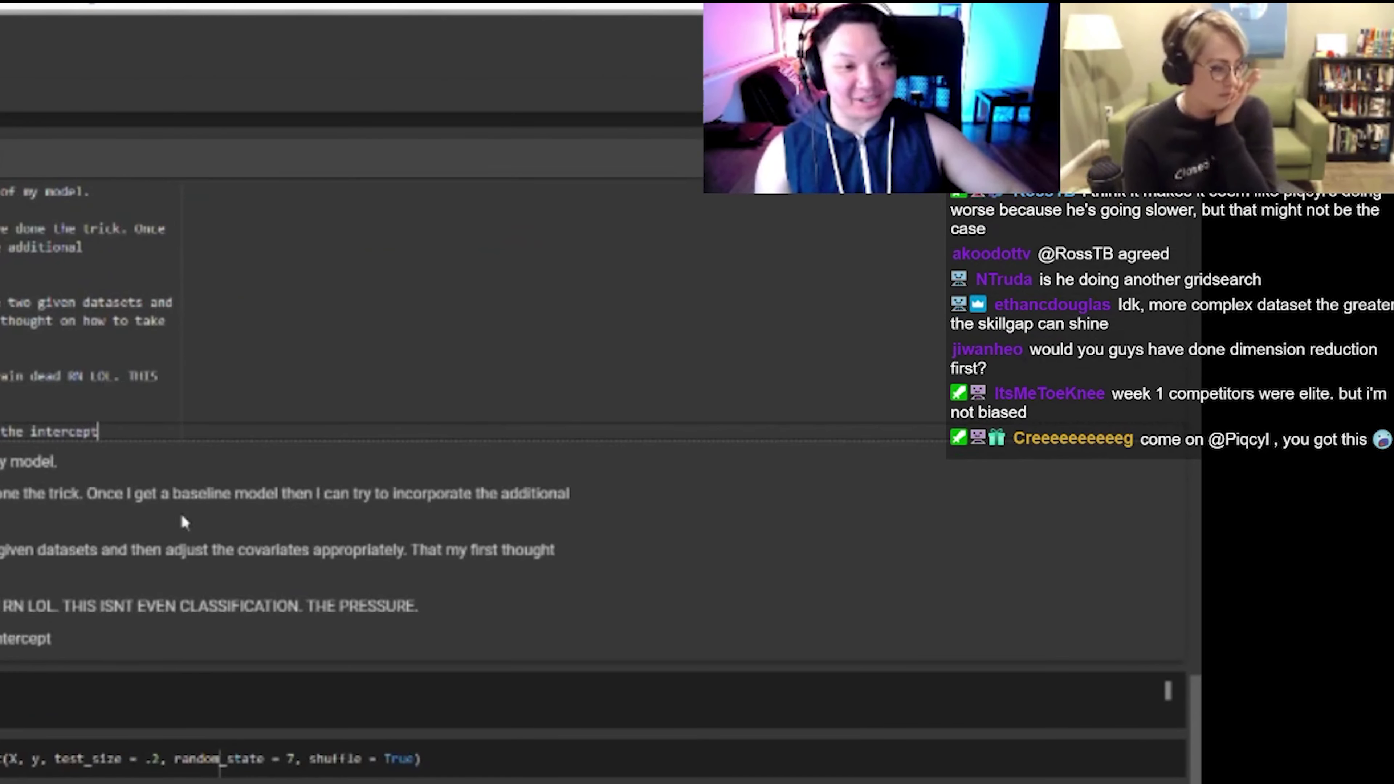
key("shift+Return")
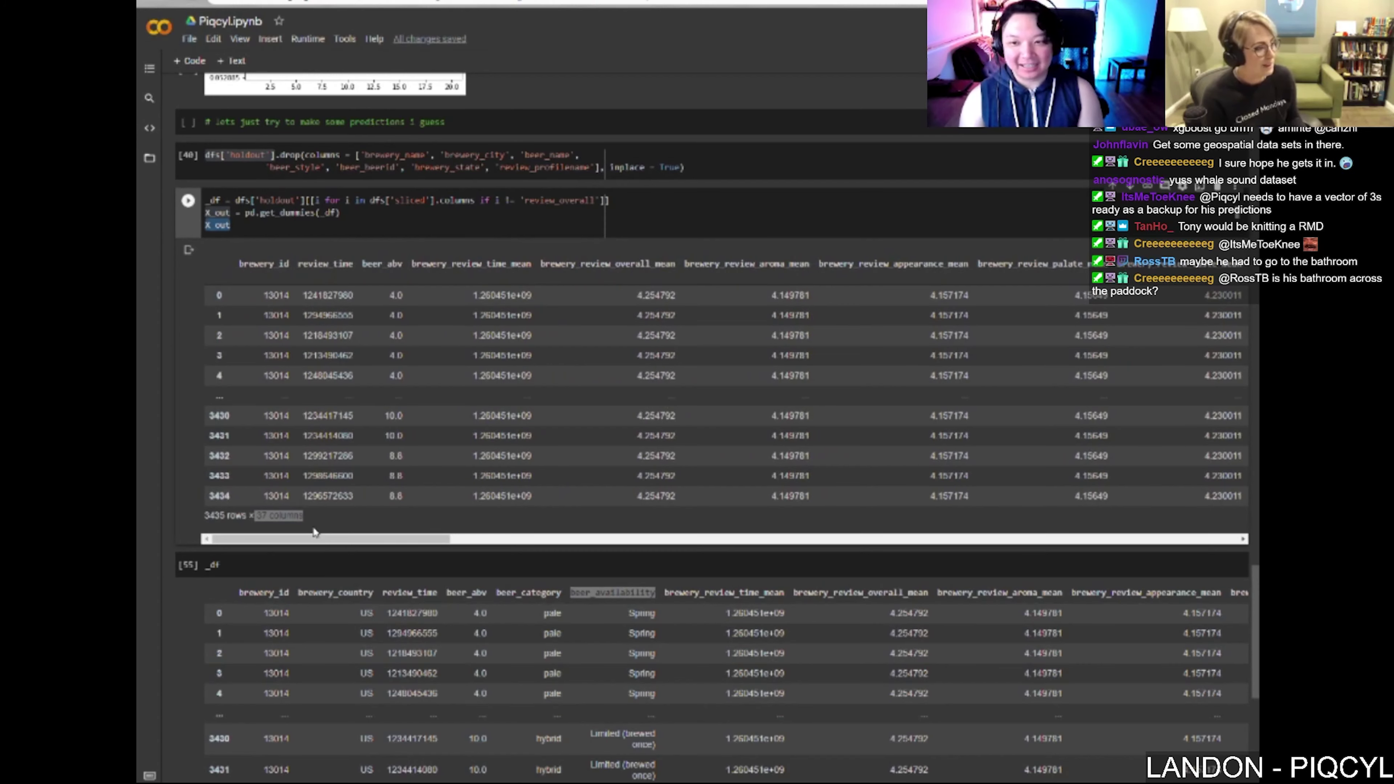
Step: Compare the row and column counts of the X_out, _df and dfs['sliced'] outputs
scroll(321, 530, "down", 3)
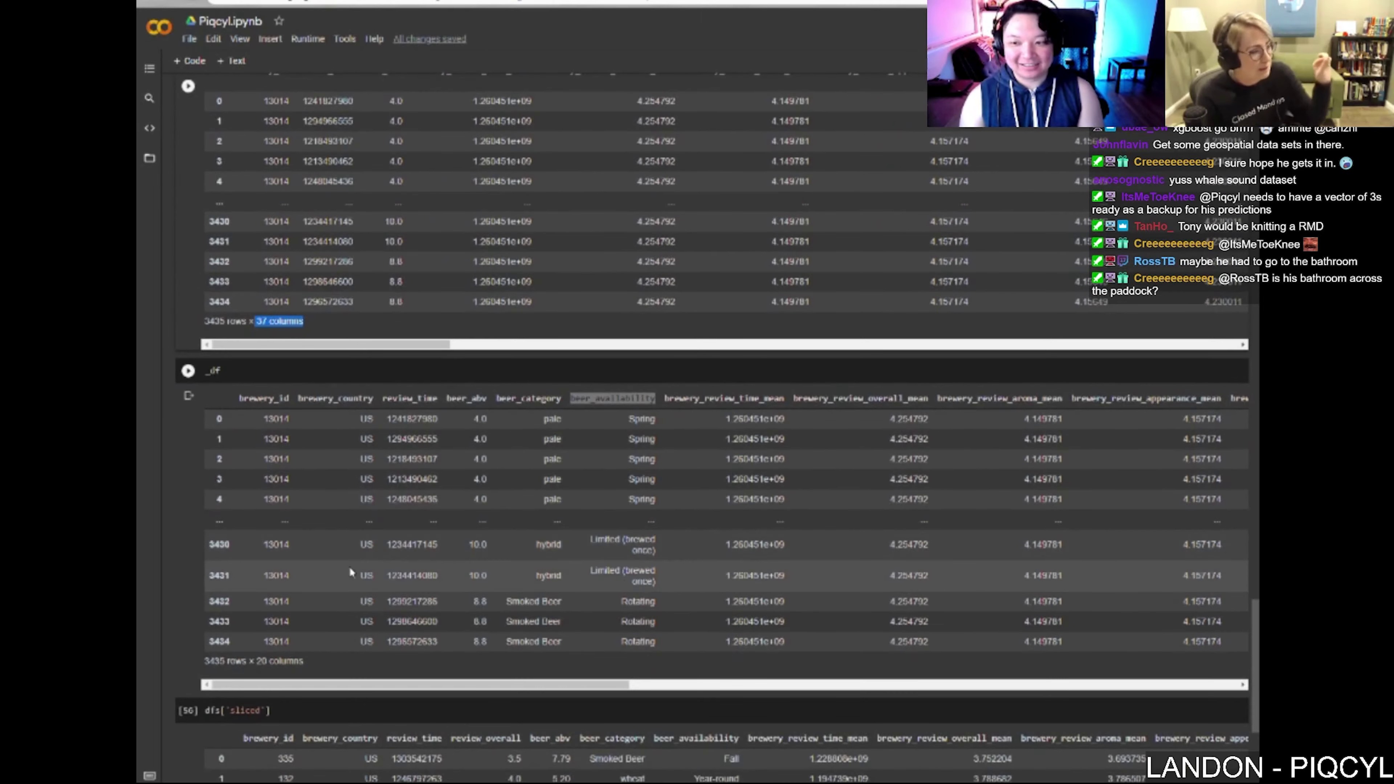
scroll(350, 574, "down", 1)
scroll(348, 578, "up", 4)
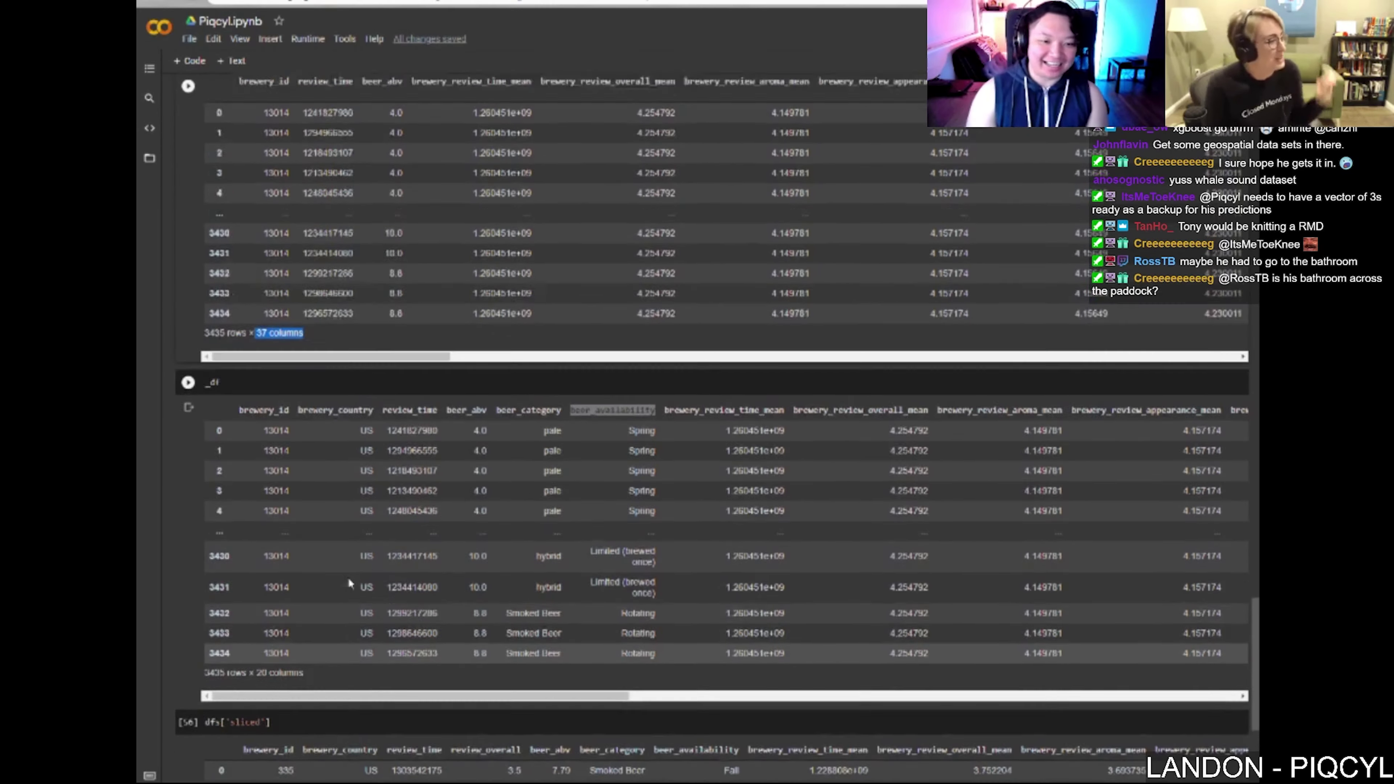
scroll(263, 388, "down", 1)
scroll(264, 388, "down", 2)
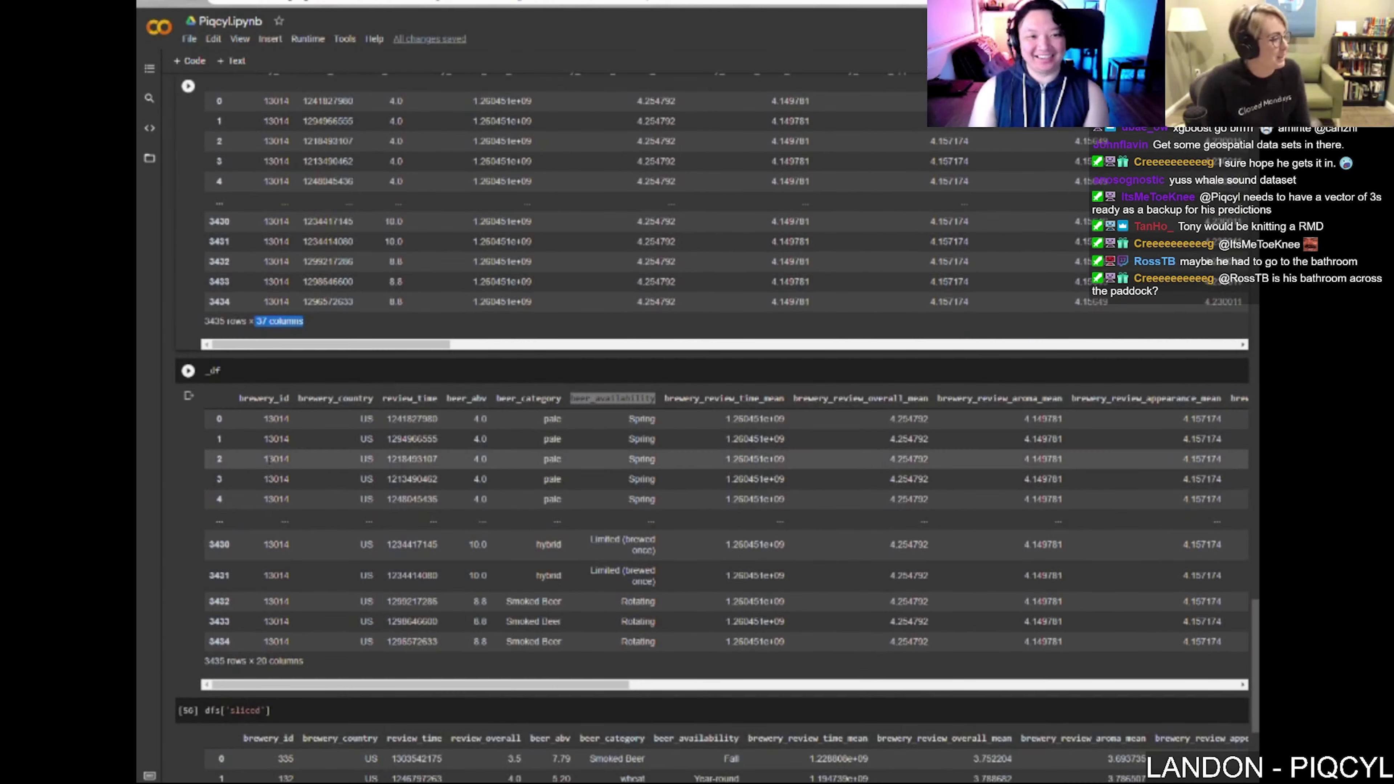
scroll(286, 742, "down", 4)
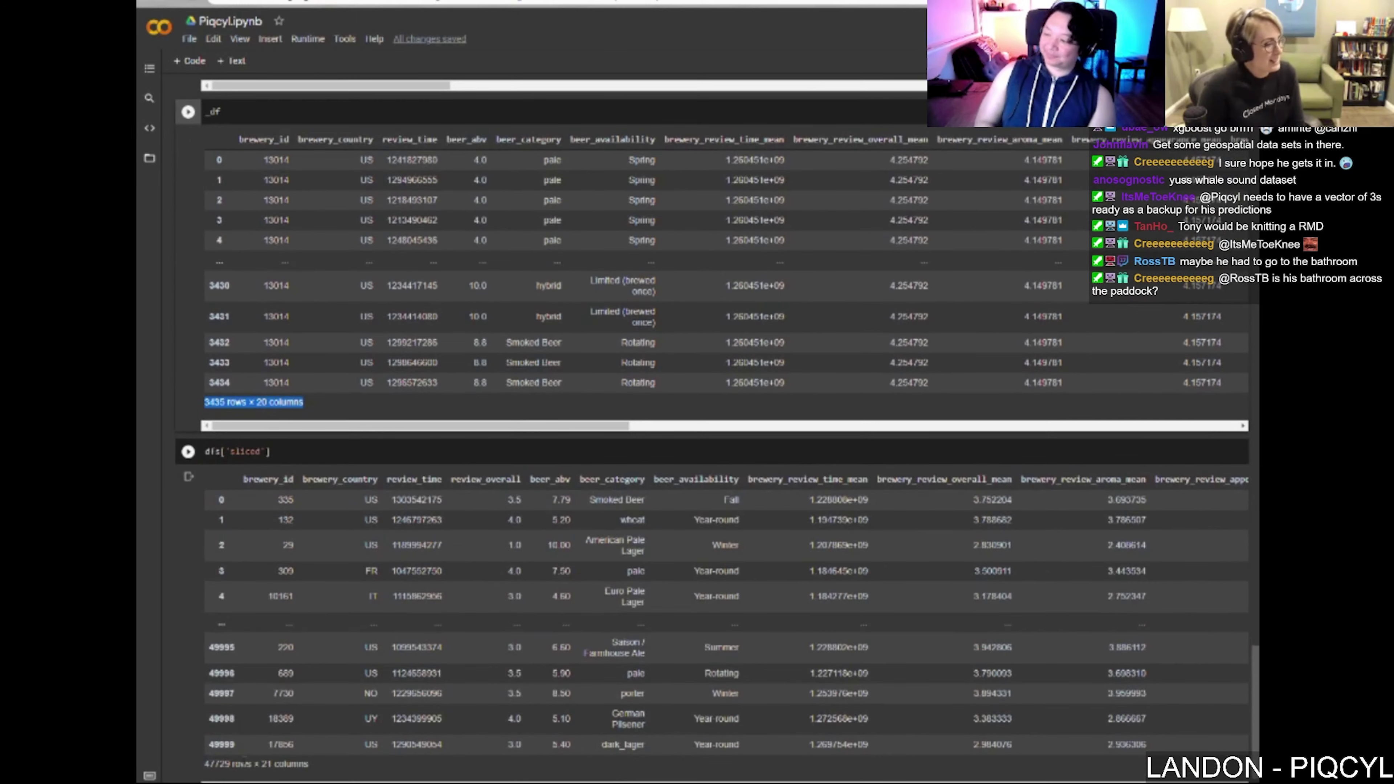
left_click_drag(323, 769, 261, 764)
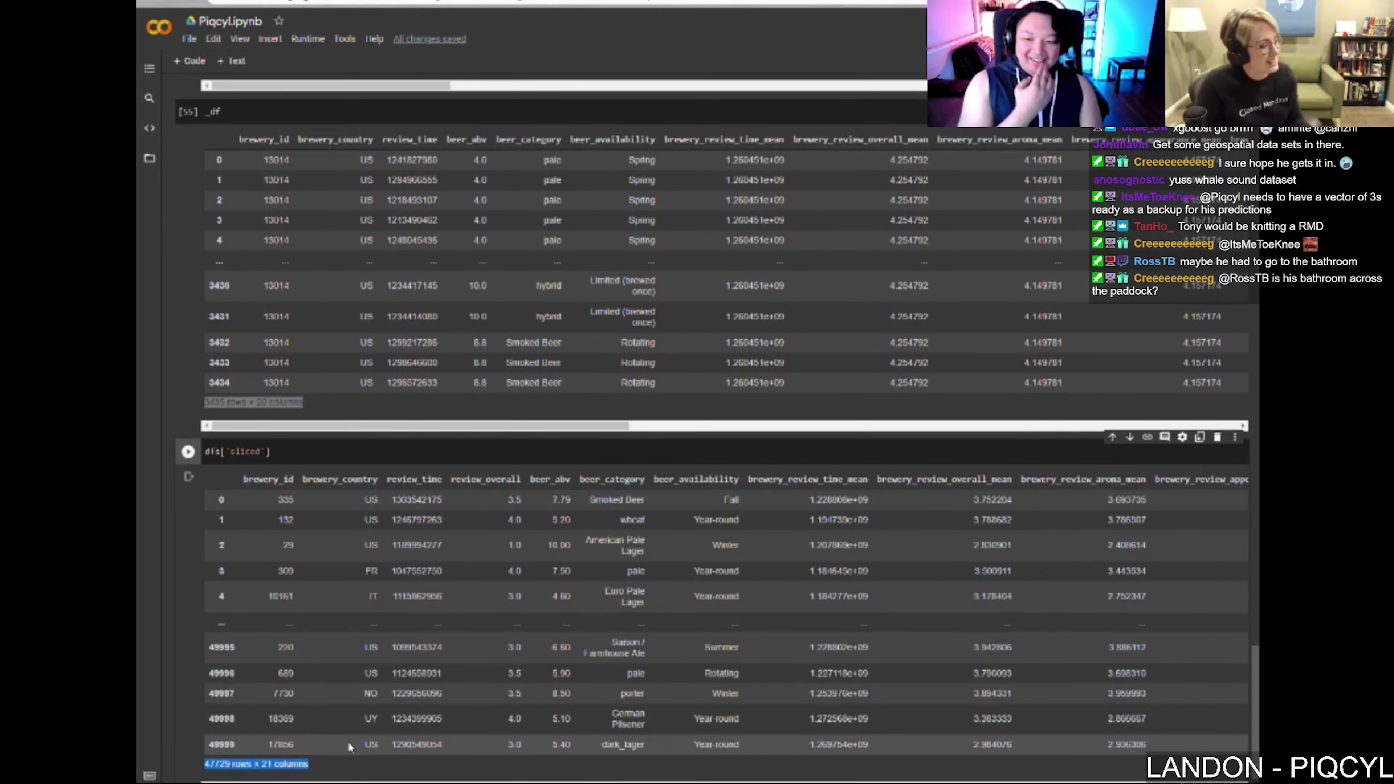
Step: Rerun the cell that dummy-encodes the holdout data into X_out and check its output dimensions
scroll(360, 730, "up", 9)
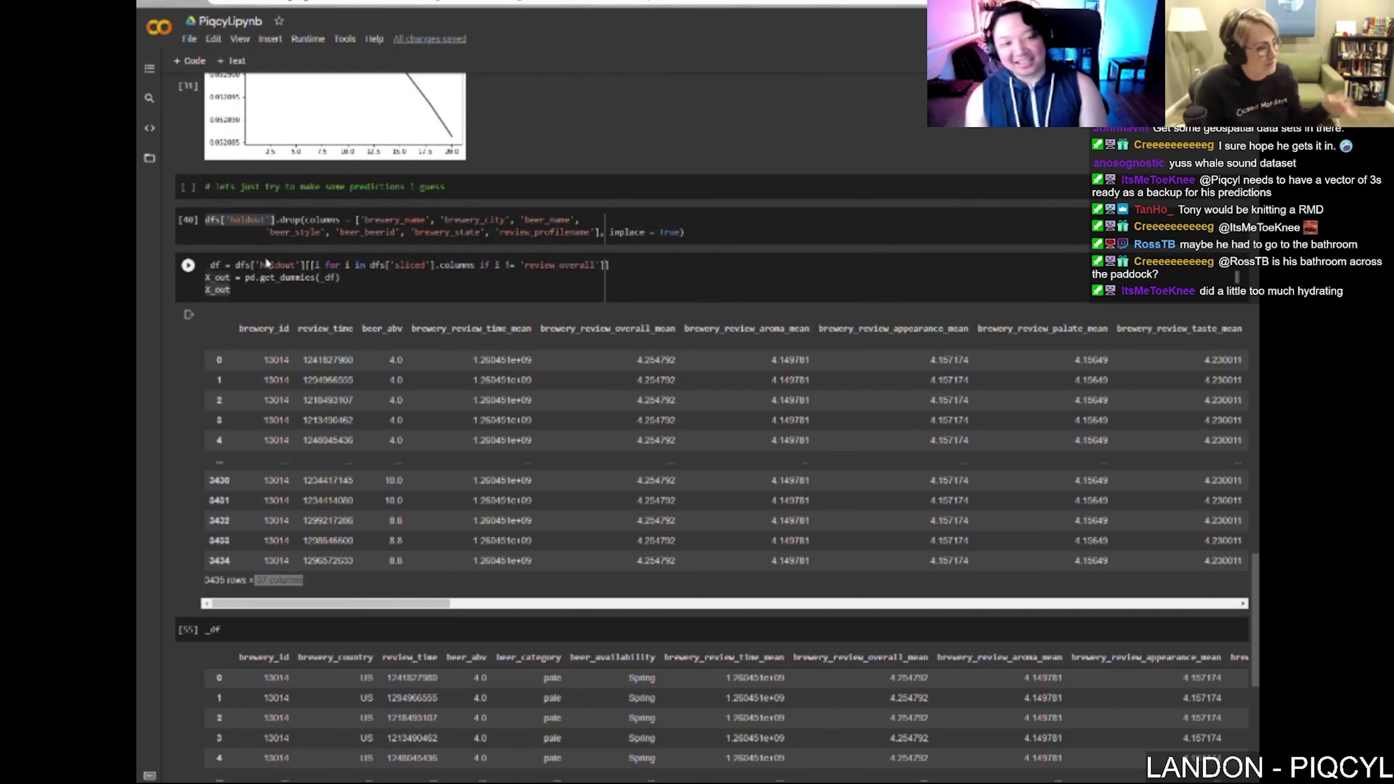
left_click(548, 280)
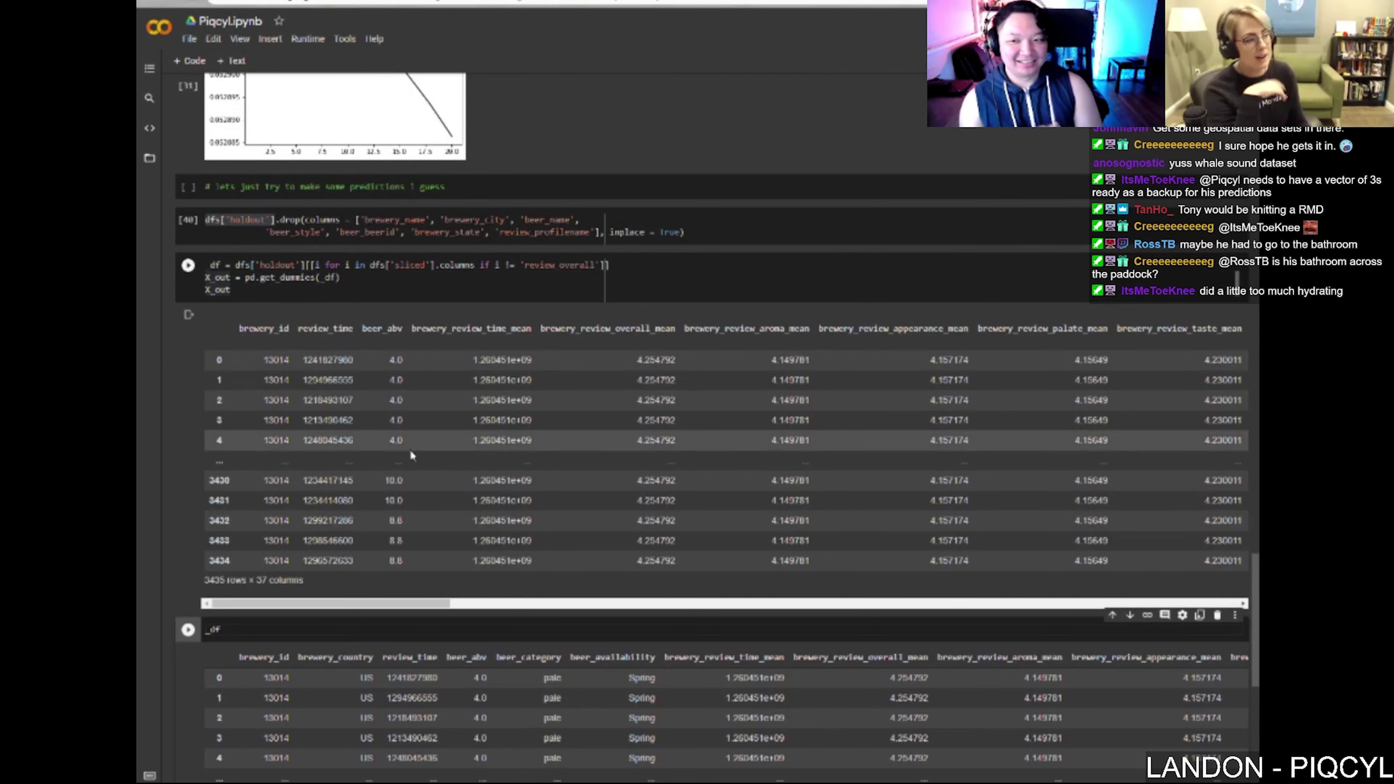
left_click_drag(204, 579, 306, 581)
scroll(240, 706, "down", 3)
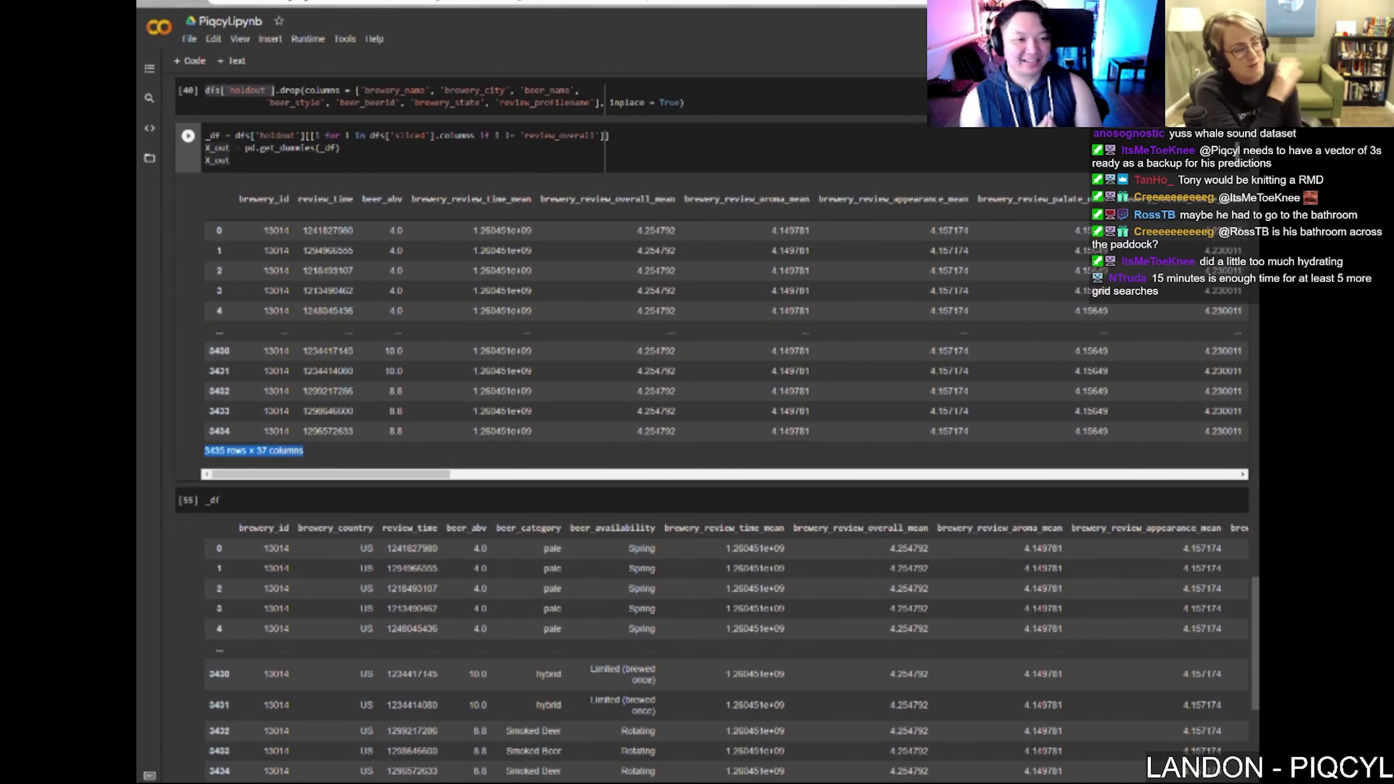
Step: Replace _df with X_out in the cell below the holdout encoding output and run it
scroll(240, 710, "down", 2)
left_click(287, 439)
key("shift+Return")
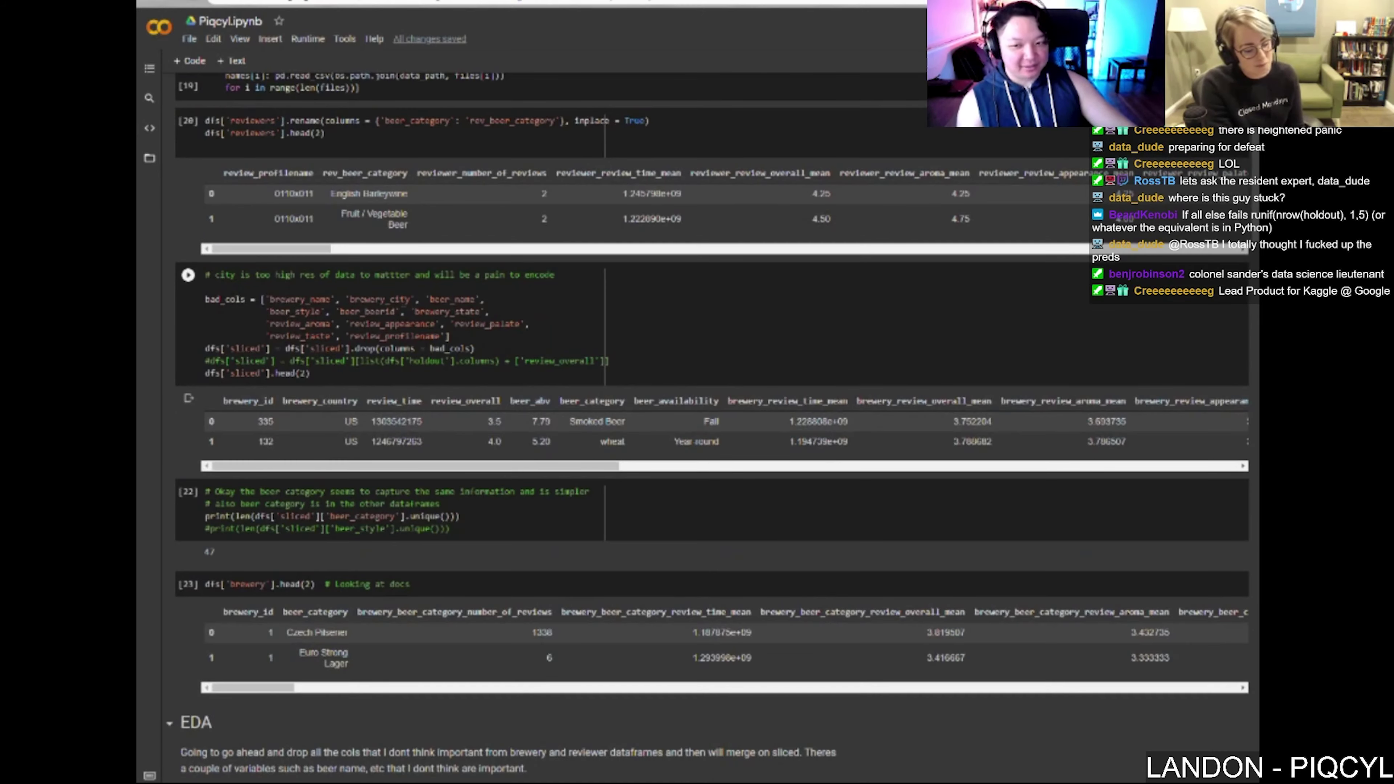
Step: Examine the holdout drop cell and the X_out and X outputs, then select X_out in the holdout encoding cell
scroll(712, 428, "down", 20)
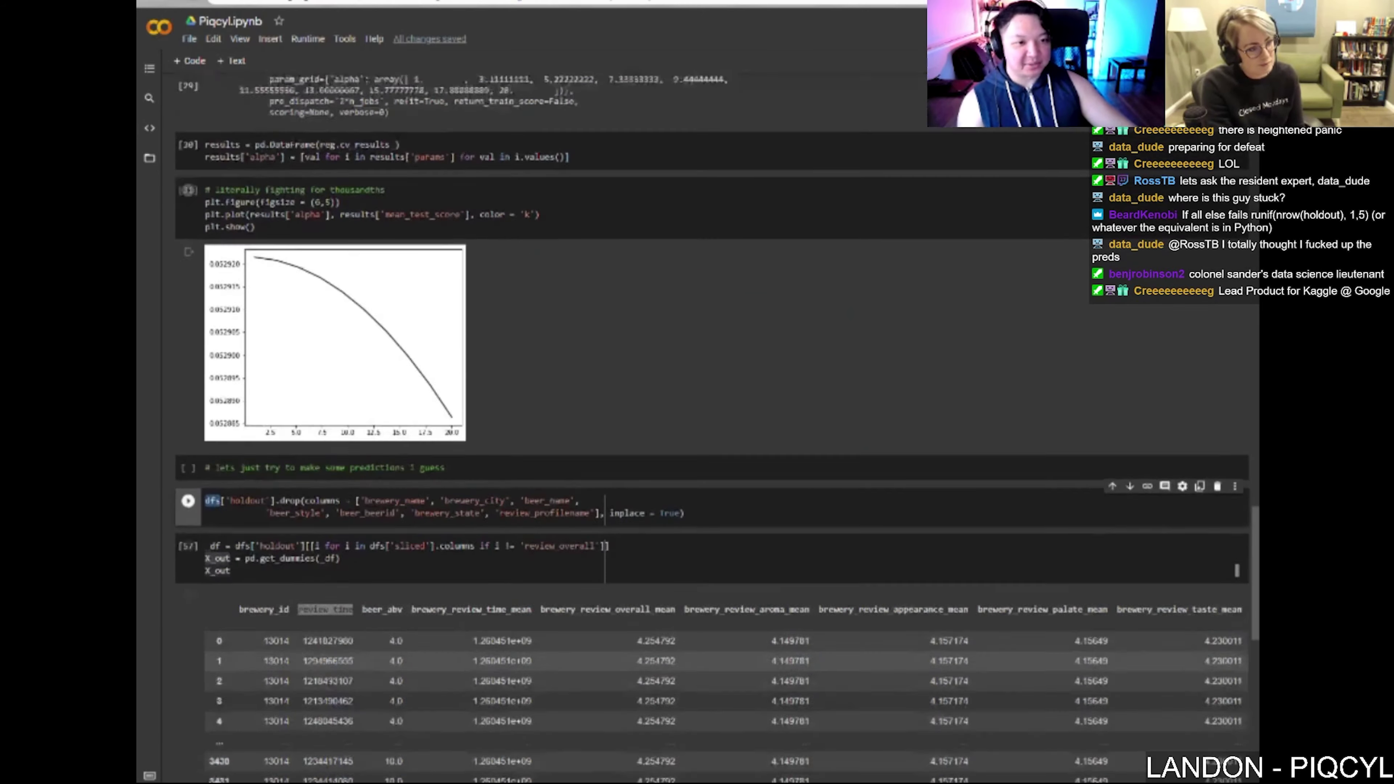
scroll(300, 655, "down", 7)
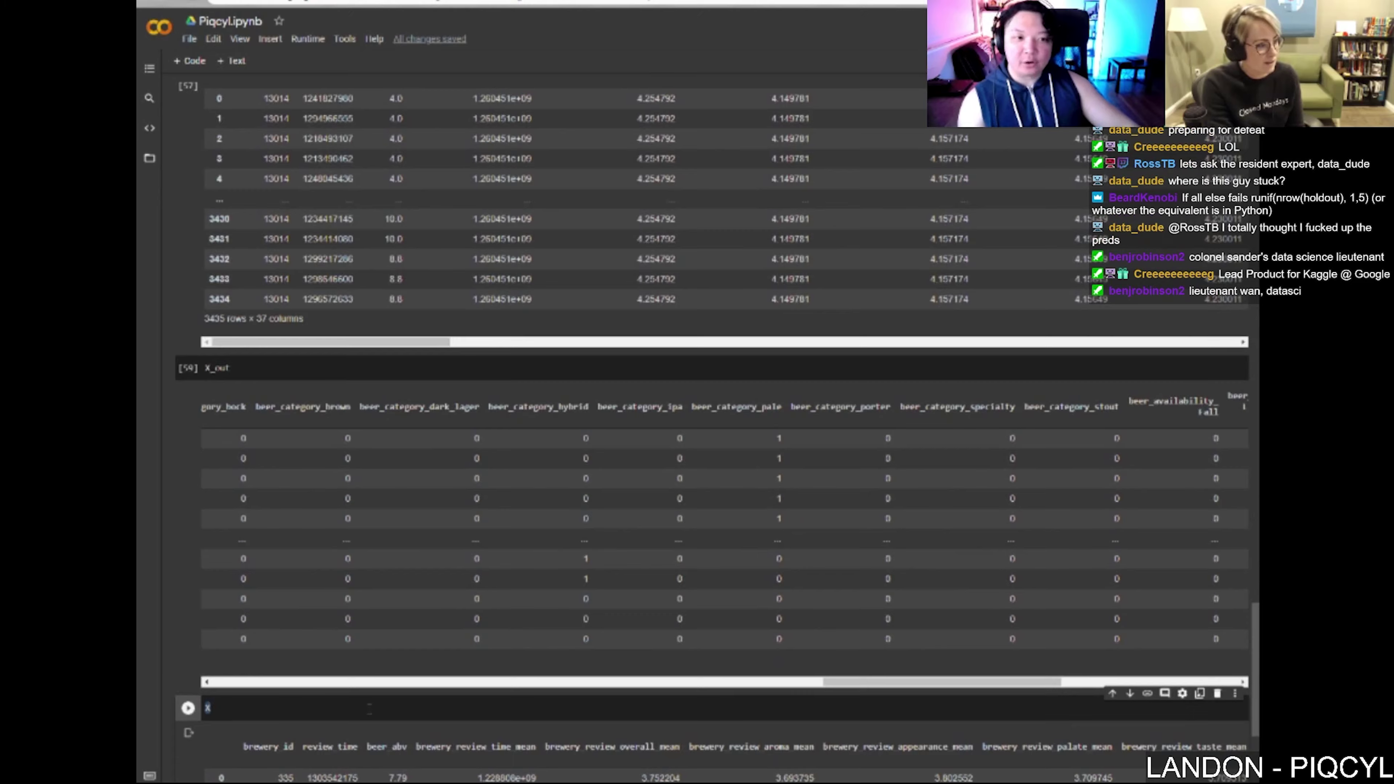
scroll(367, 702, "down", 1)
scroll(370, 664, "up", 2)
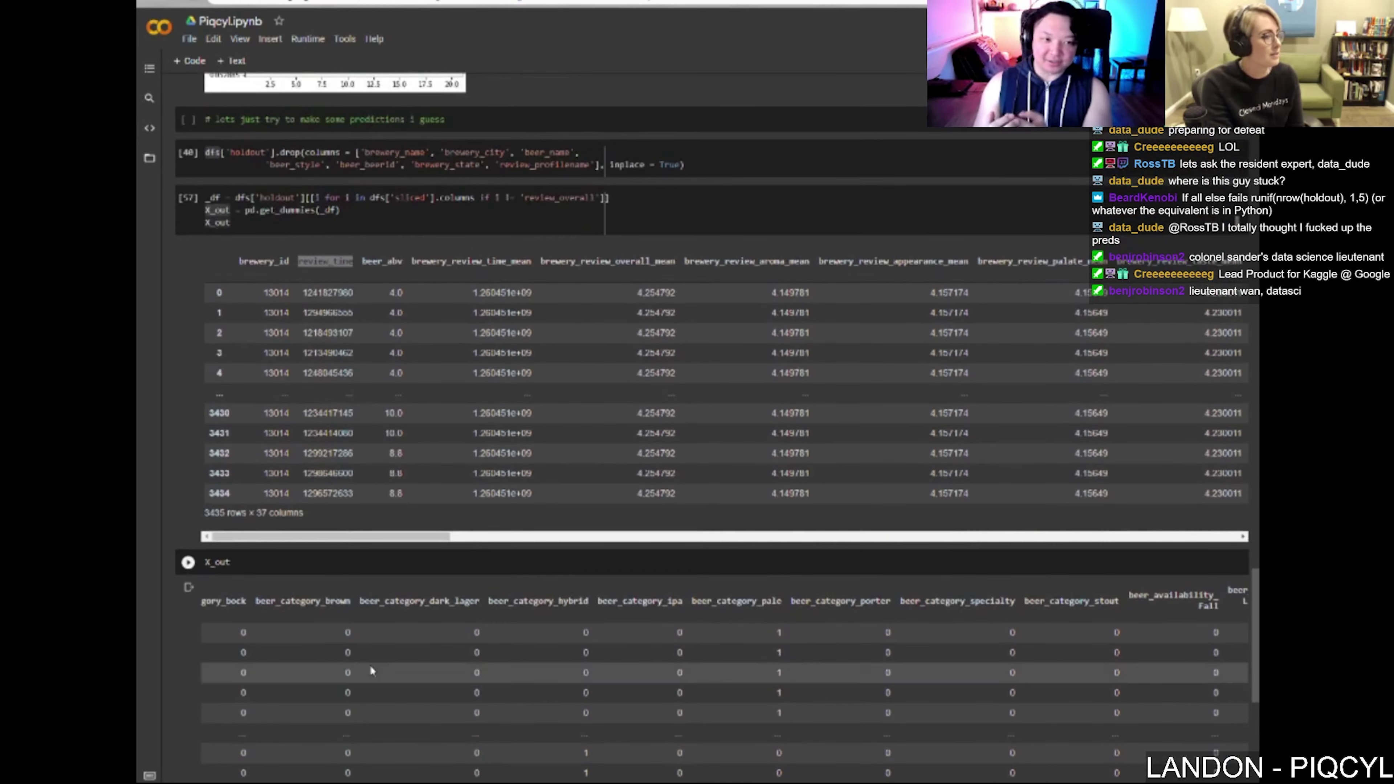
double_click(218, 222)
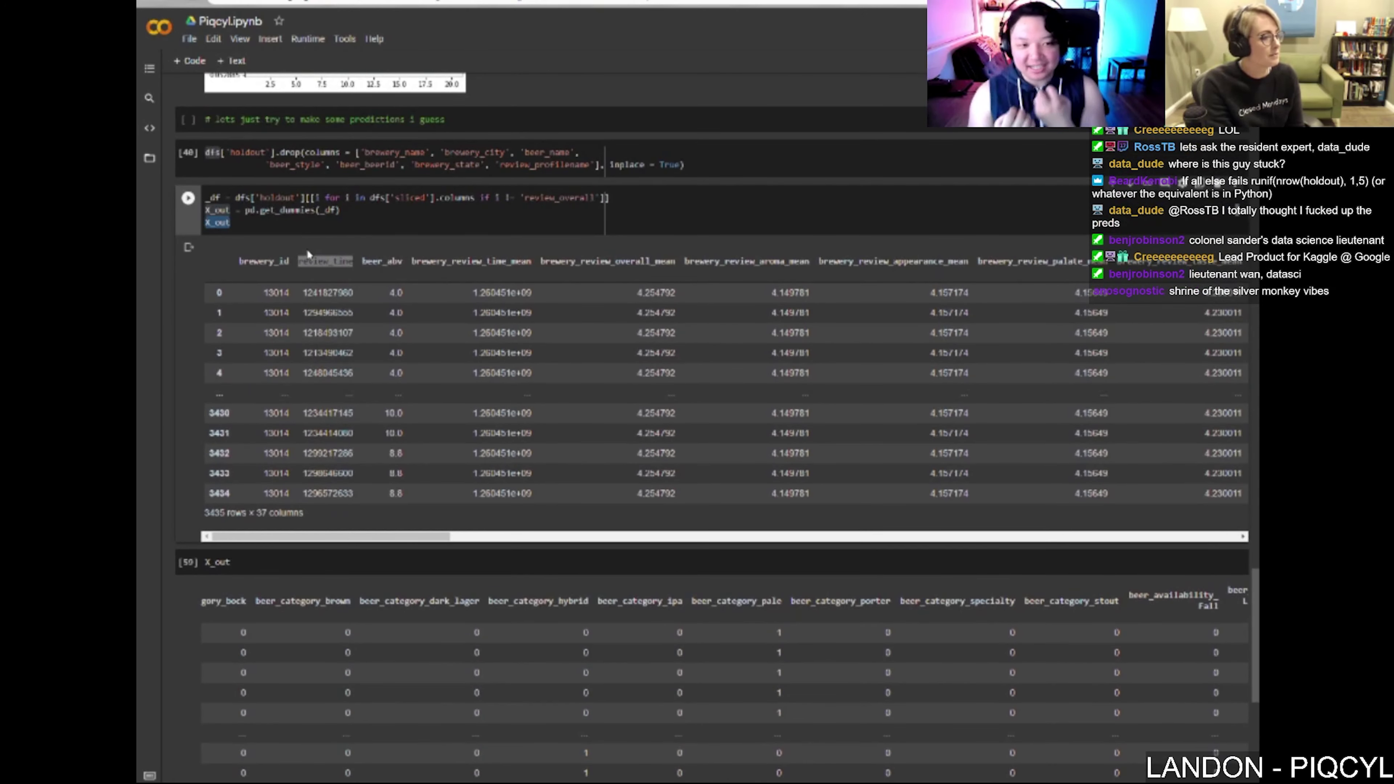
Step: Replace X_out with _df['brewery_state'] in the cell below the holdout encoding output and run it
scroll(713, 385, "down", 3)
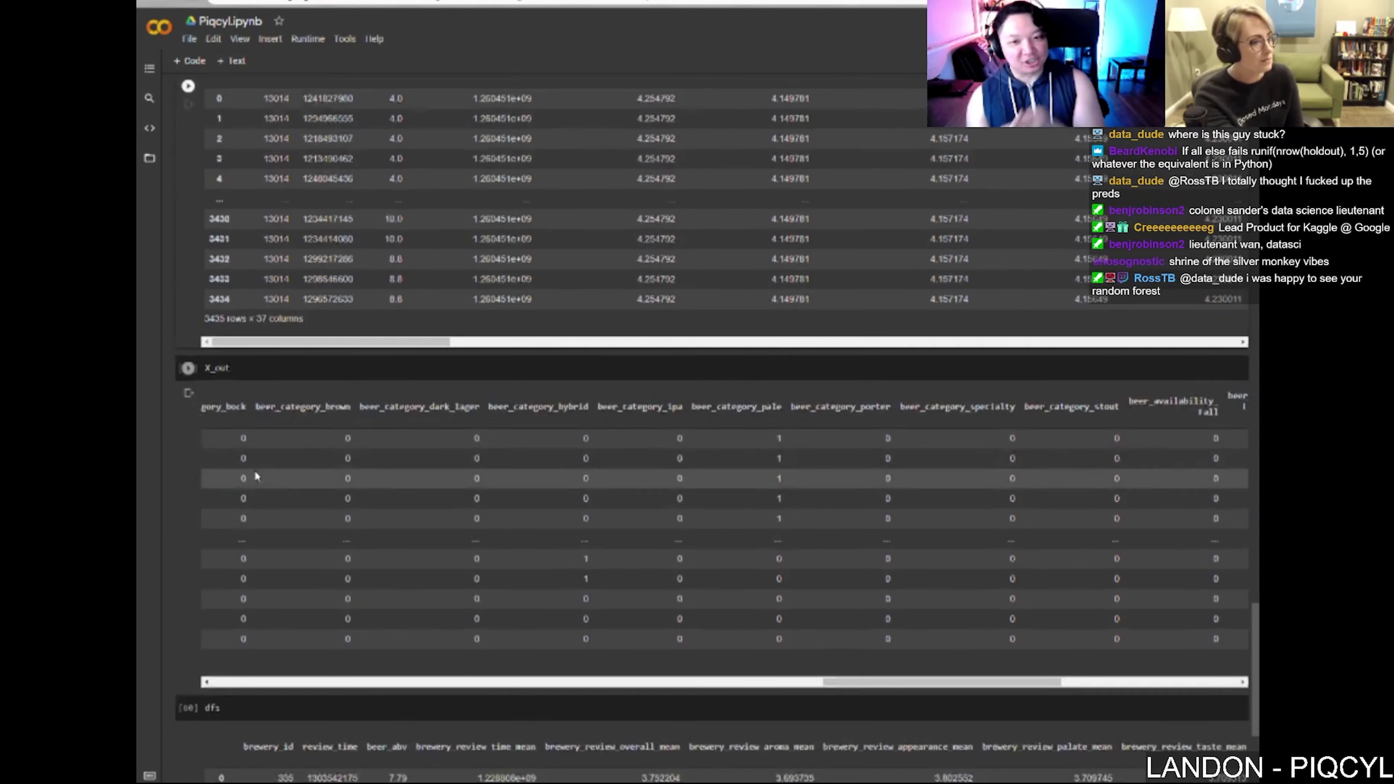
double_click(217, 367)
type("_df['bre")
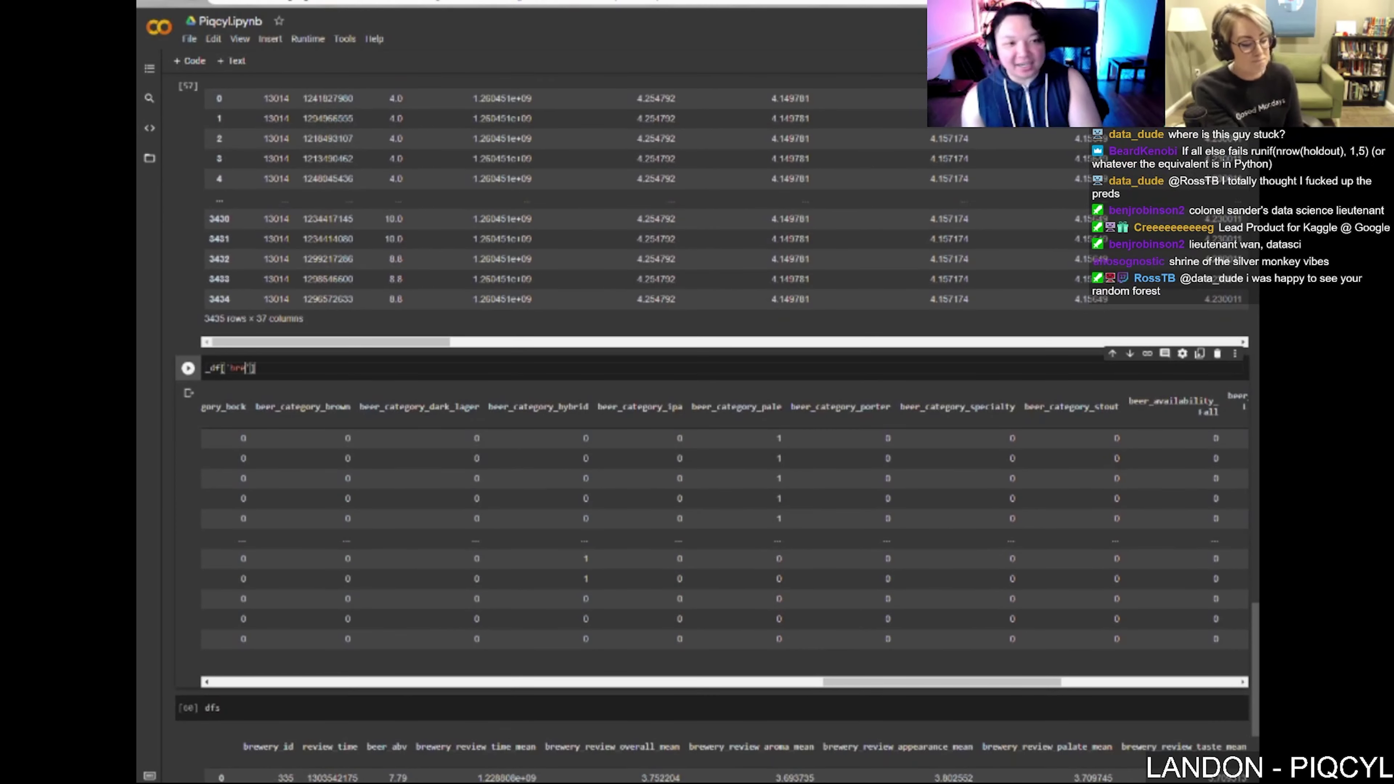
type("wery_sta")
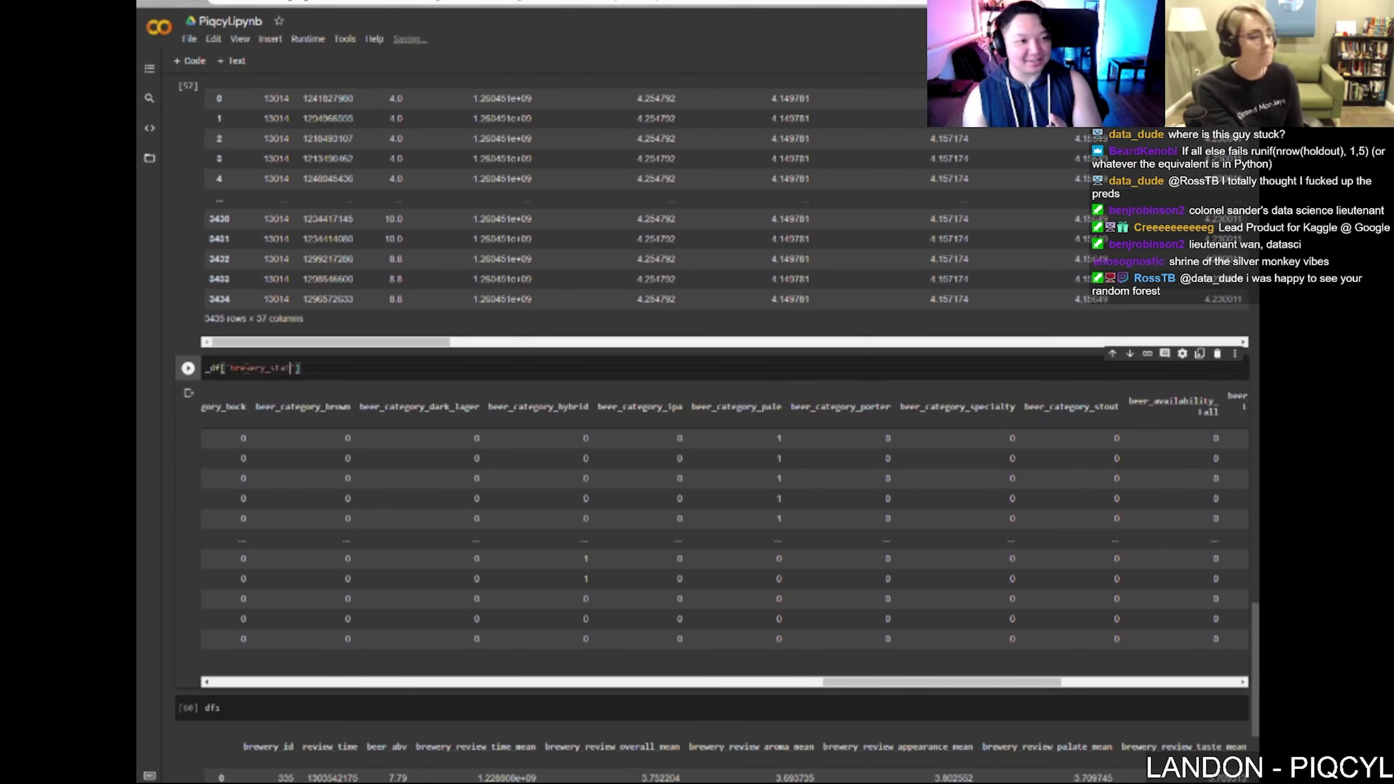
type("te")
key("shift+Return")
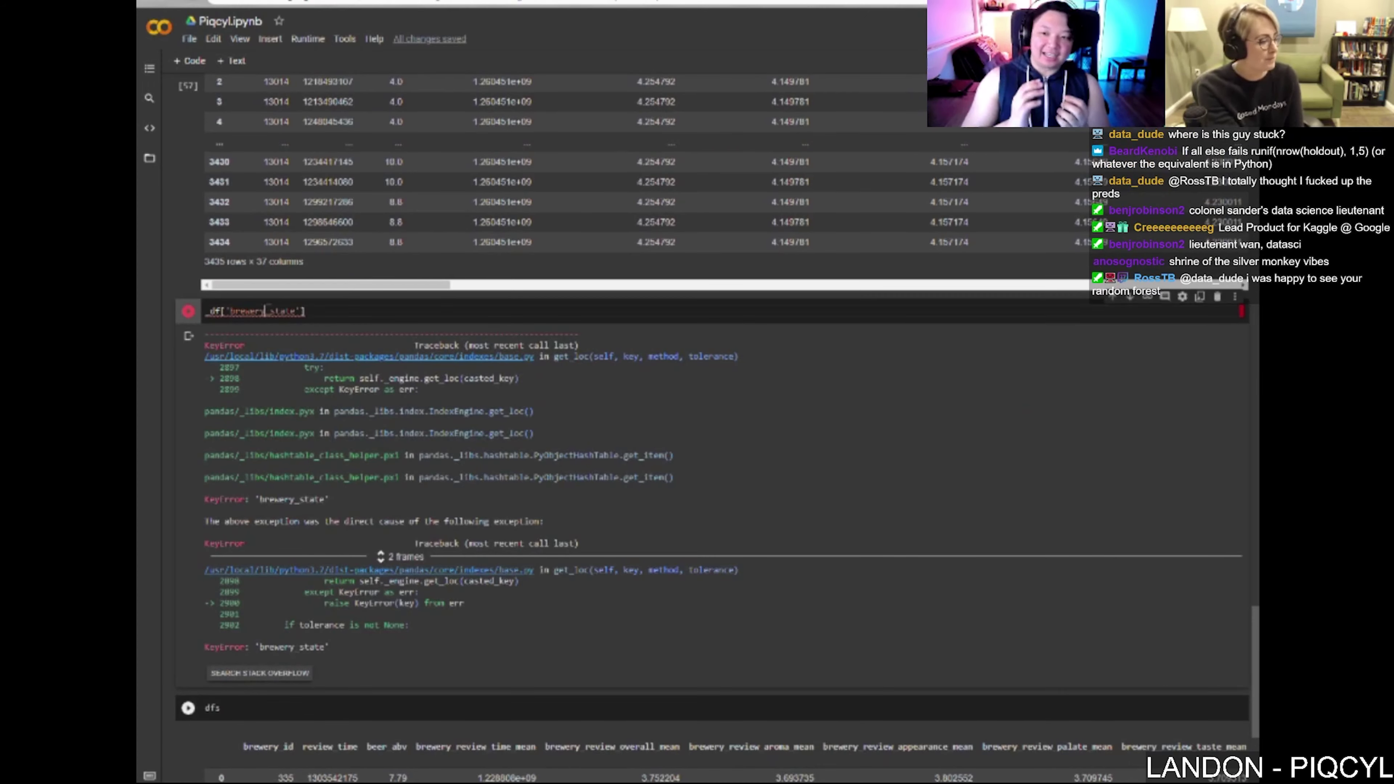
Step: Add inplace = True to the dfs['sliced'] drop call that uses bad_cols, and run the notebook cells from the imports through it
scroll(300, 362, "up", 20)
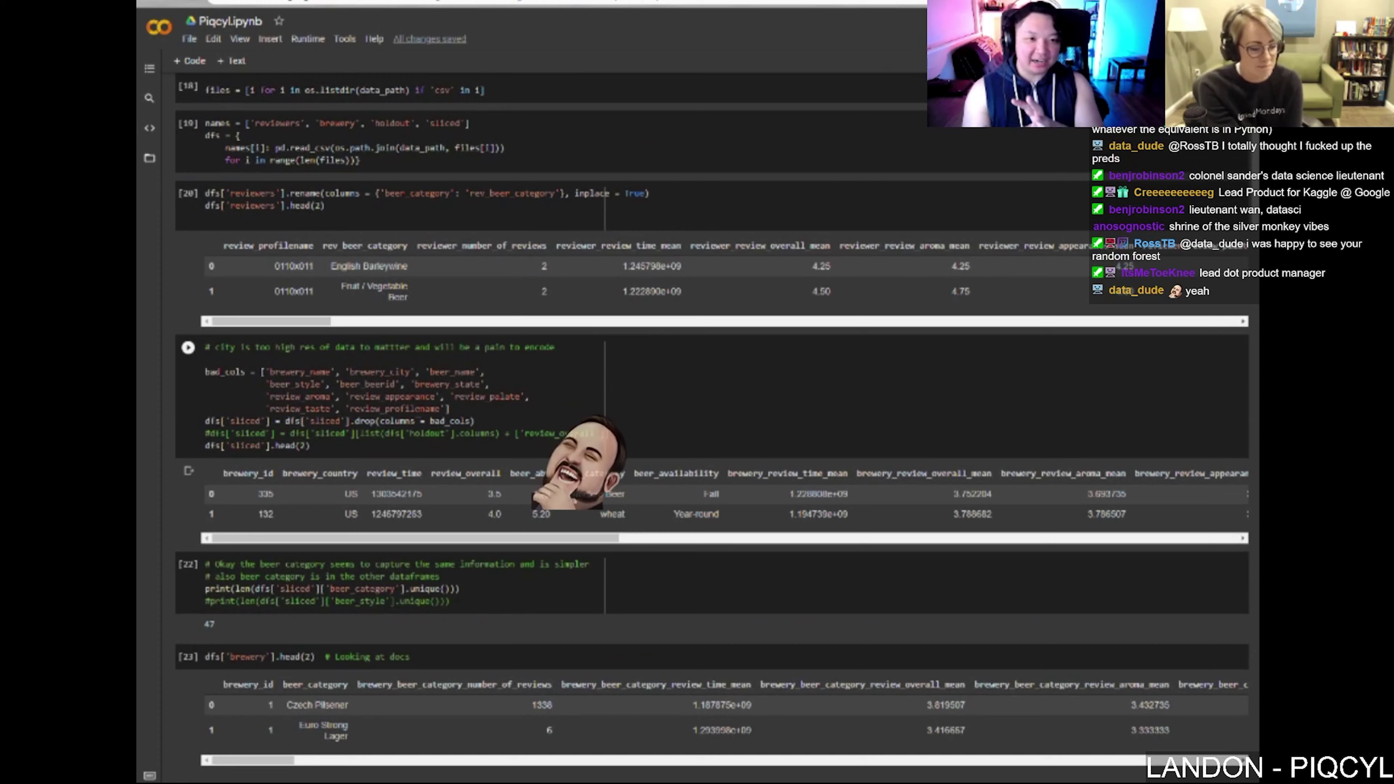
scroll(416, 463, "down", 15)
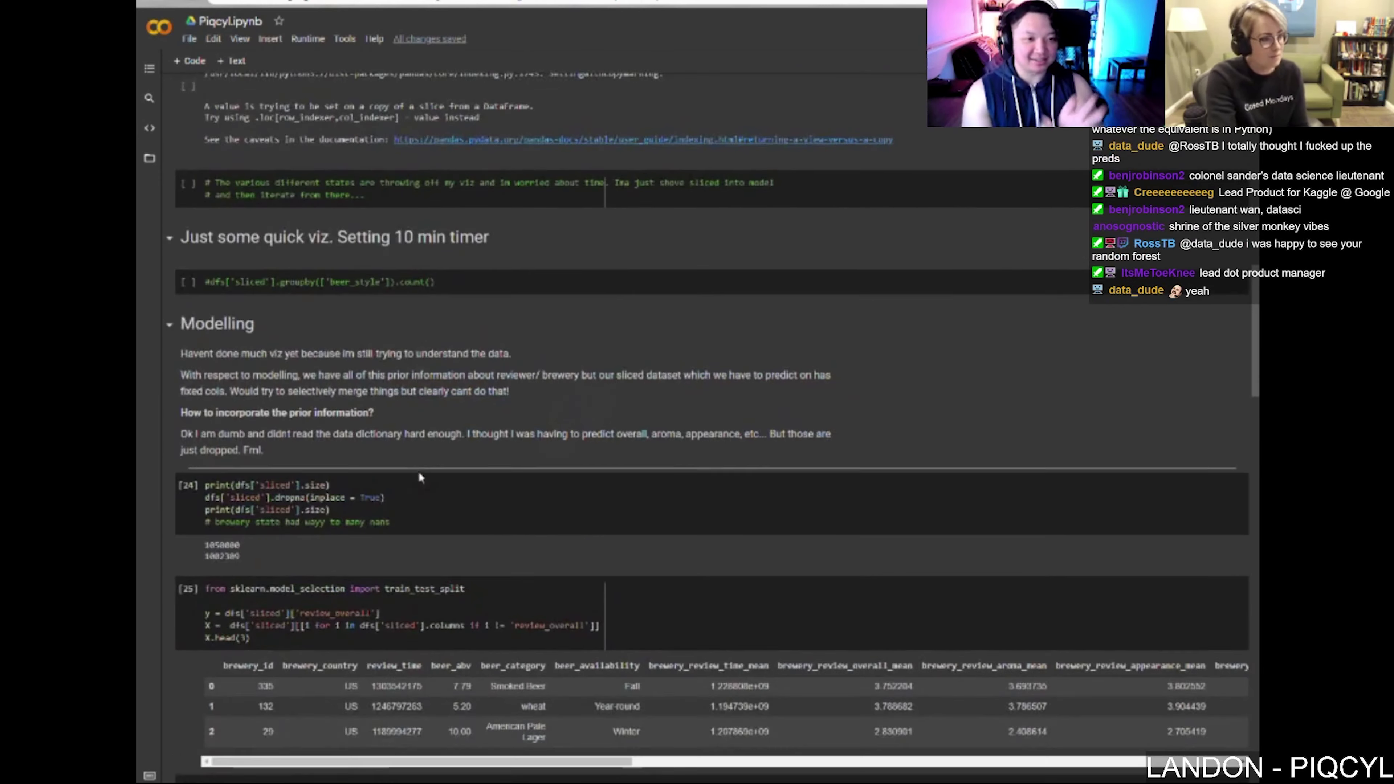
scroll(419, 471, "up", 13)
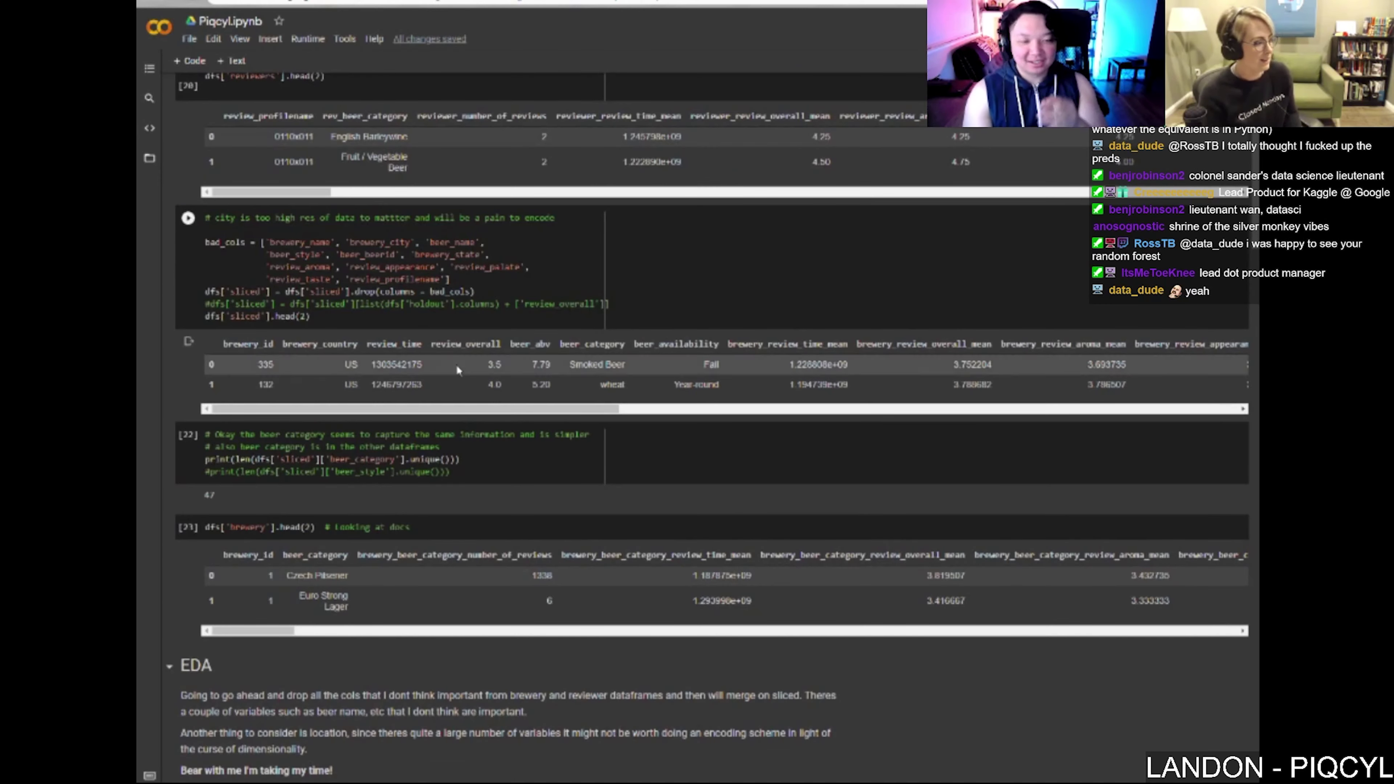
left_click(476, 291)
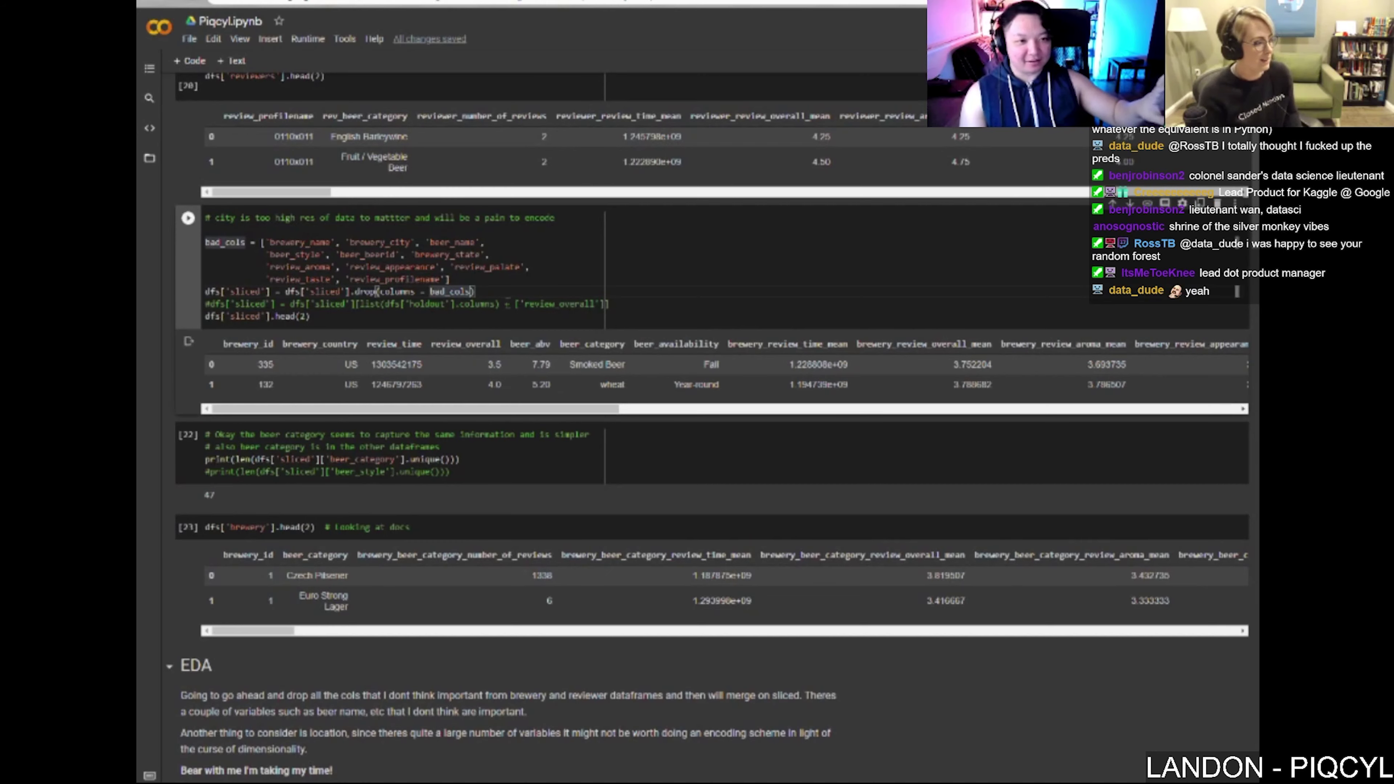
type(",")
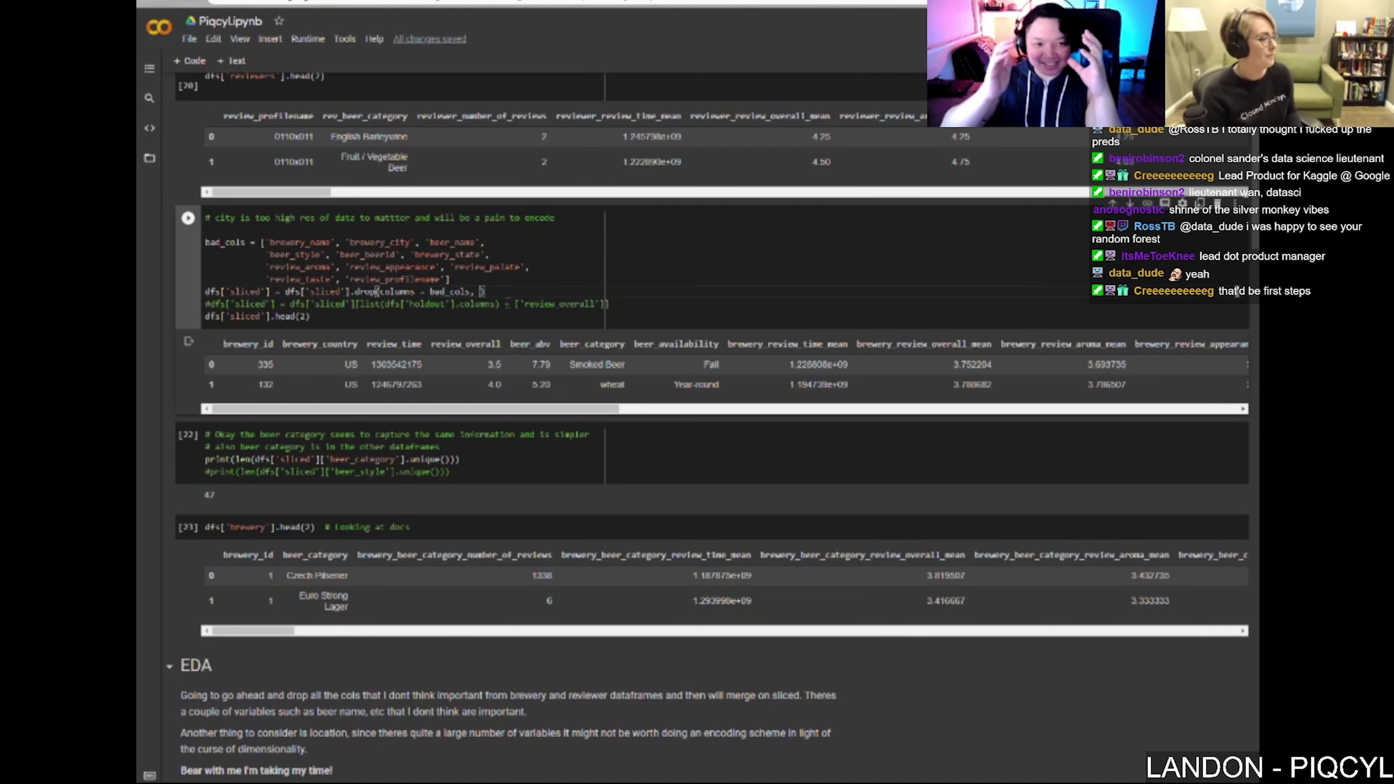
type(" True")
key("ctrl+F9")
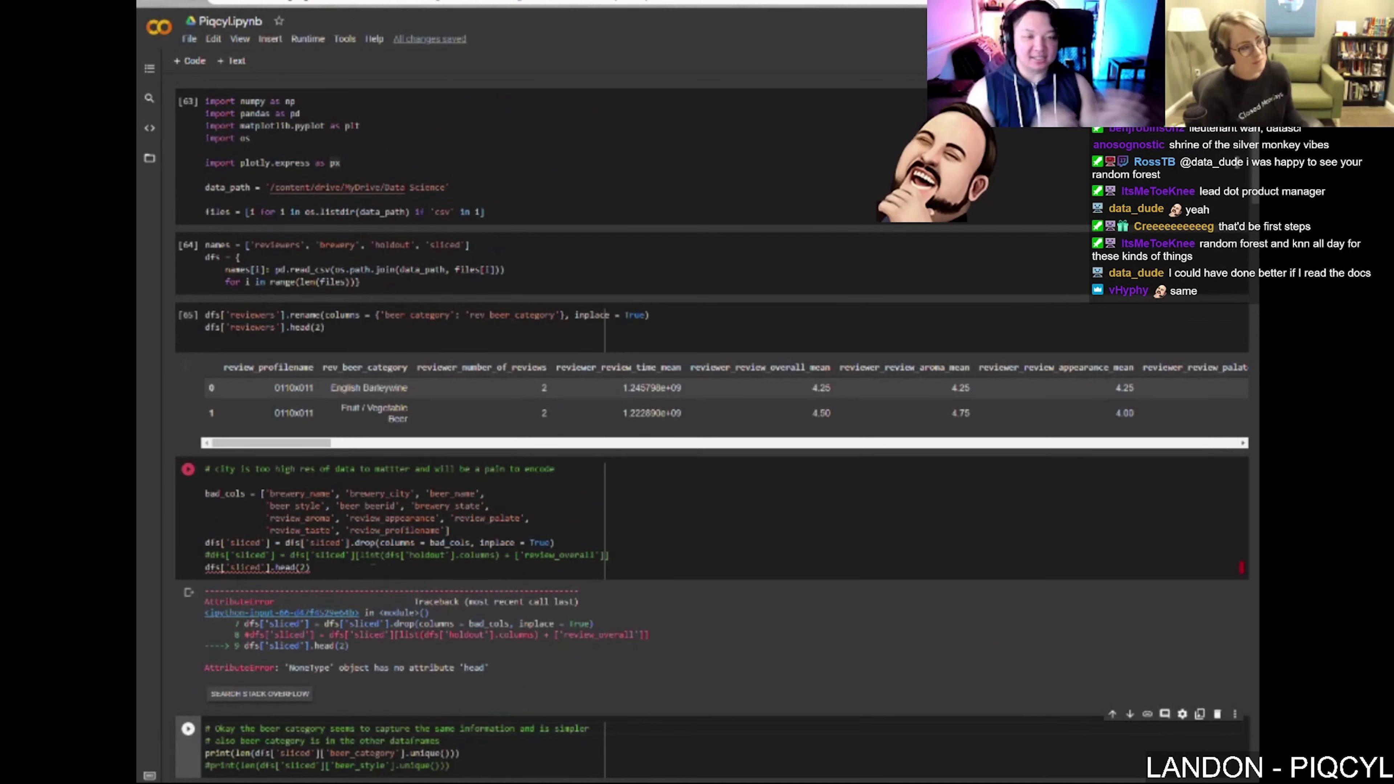
Step: Remove .head(2) from the last line of the bad_cols cell, leaving dfs['sliced'], and rerun the cell
triple_click(329, 568)
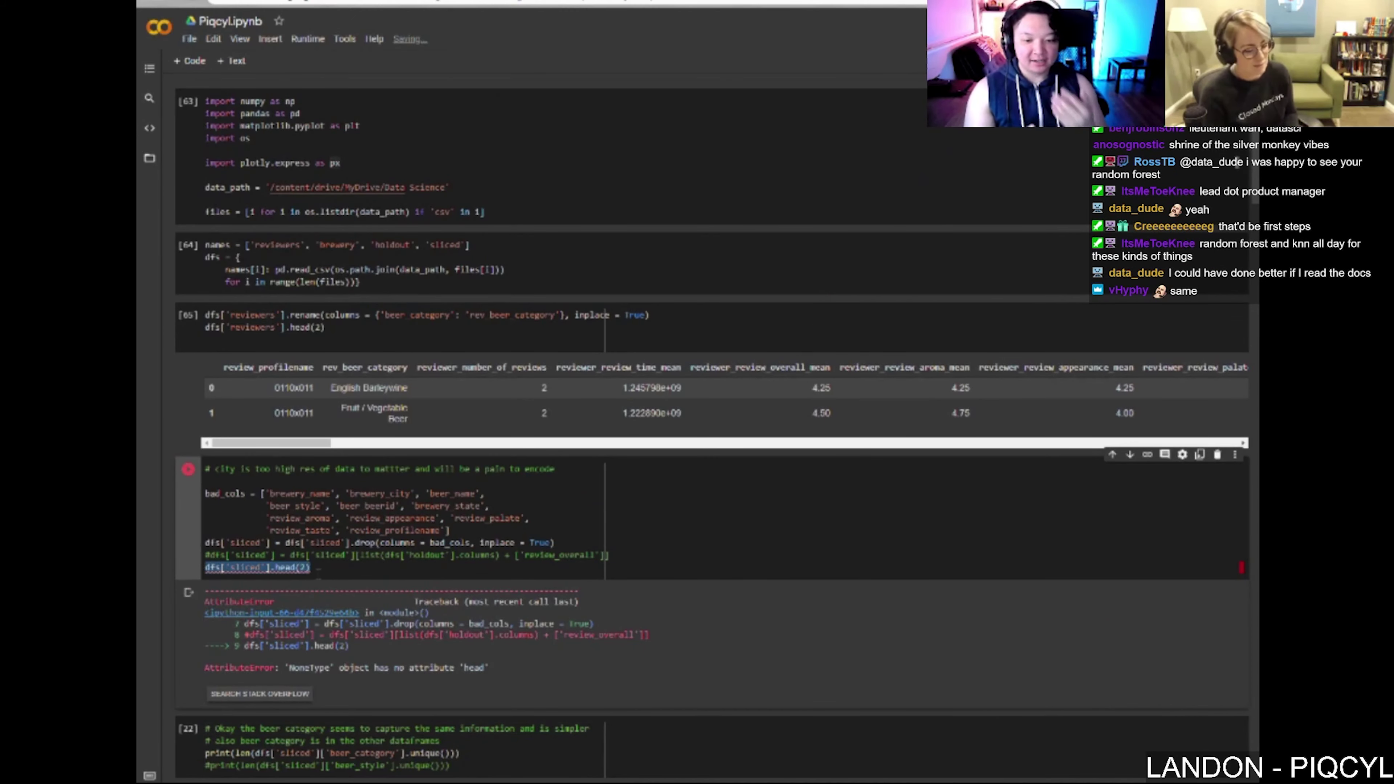
key("End")
key("BackSpace")
key("BackSpace")
key("BackSpace")
key("BackSpace")
key("BackSpace")
key("BackSpace")
key("BackSpace")
key("BackSpace")
key("shift+Return")
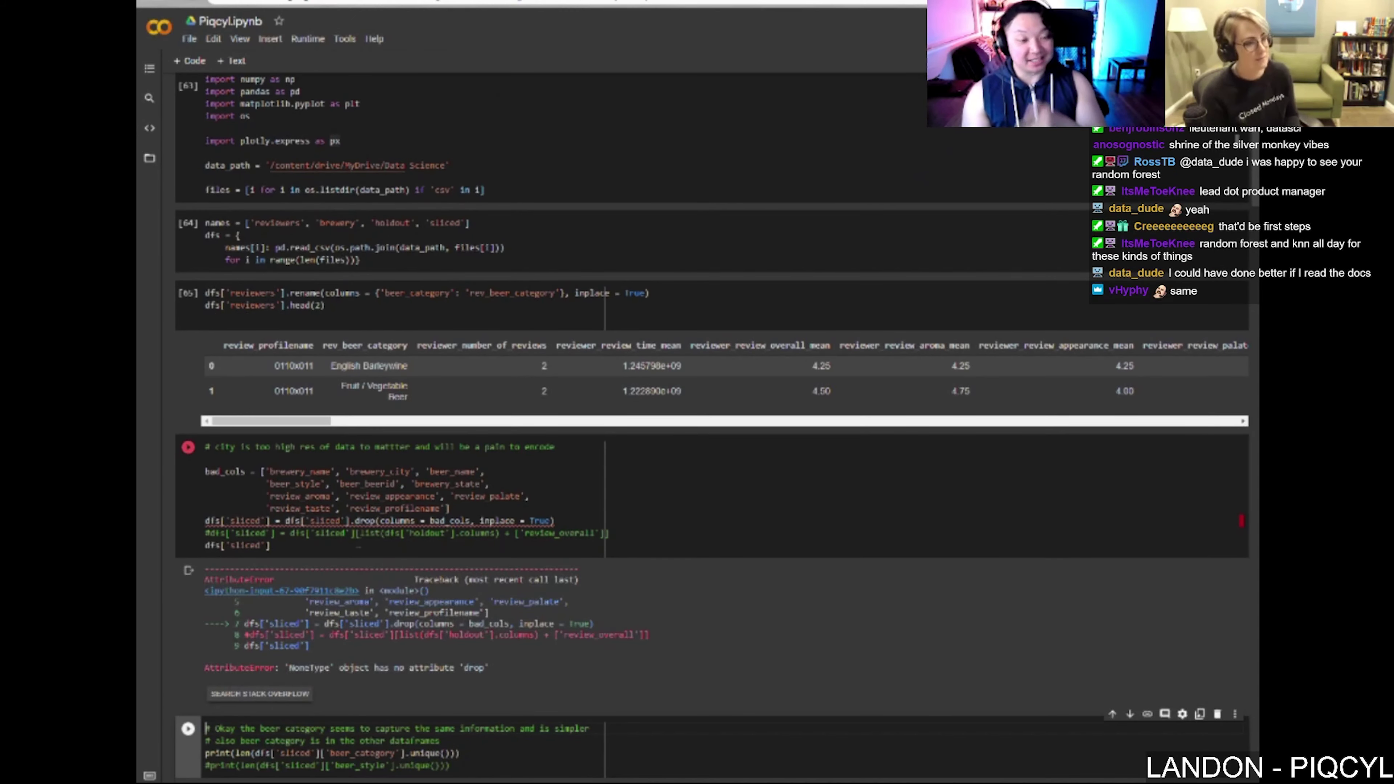
Step: Rerun the import, data-loading, reviewers rename and bad_cols cells in order
left_click(340, 141)
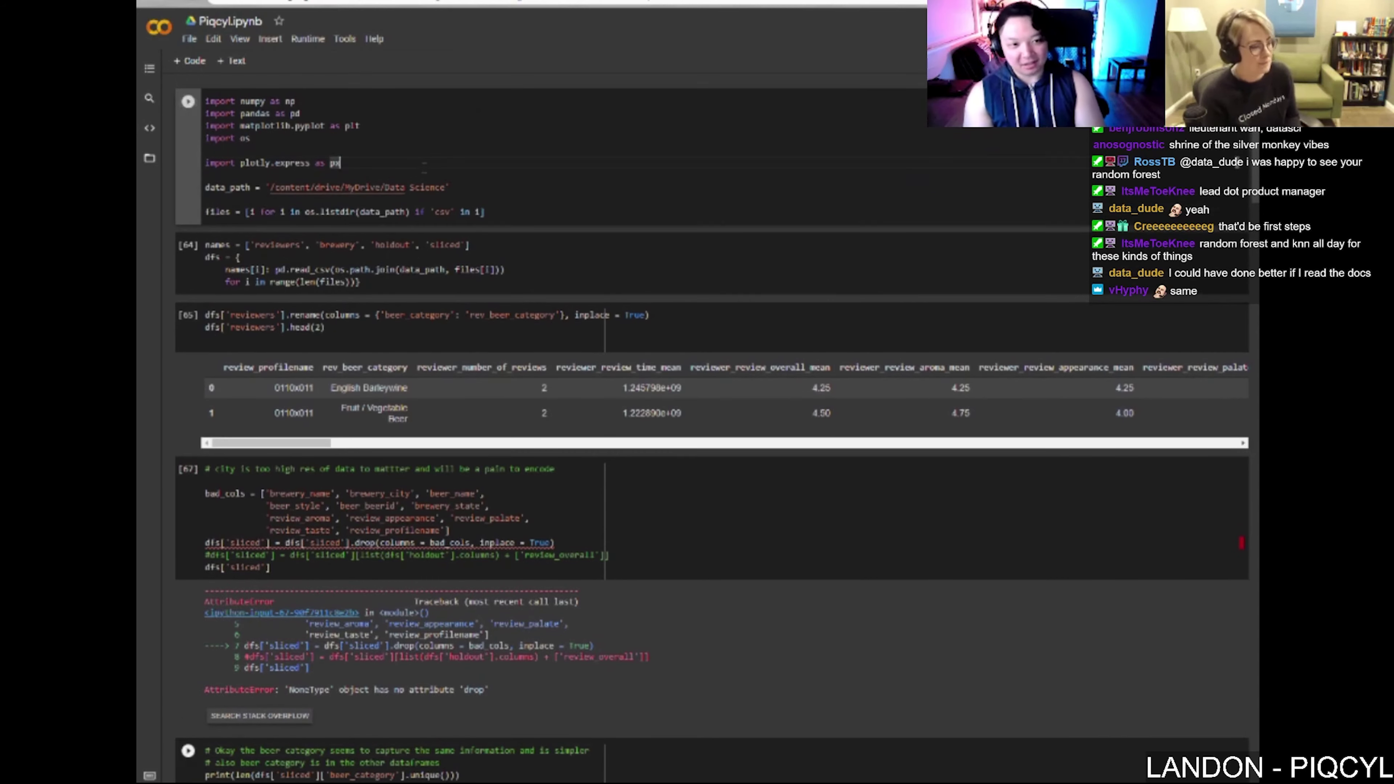
key("shift+Return")
key("shift+Return")
key("shift+Return")
key("shift+Return")
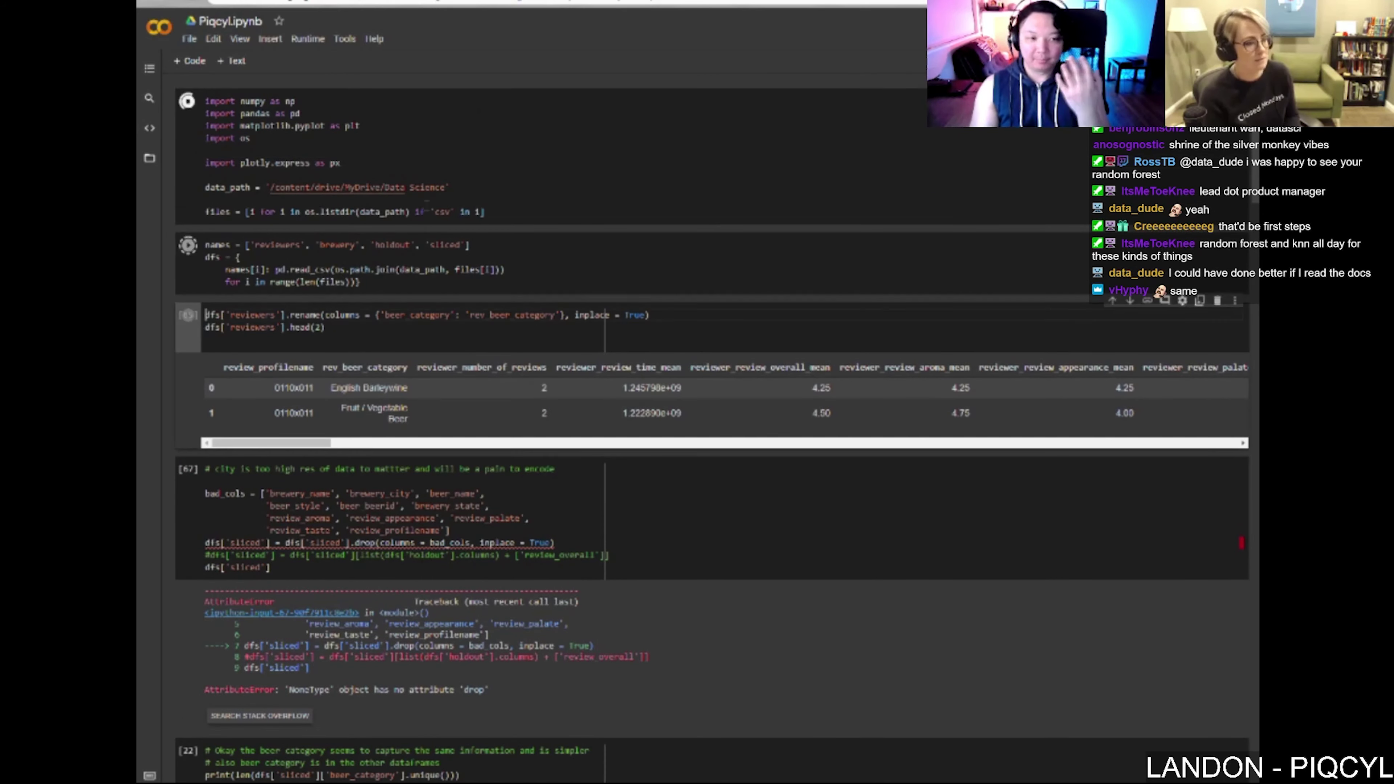
Step: Delete the dfs['sliced'] assignment in front of the in-place drop call so it stands alone, and run the cell
left_click(284, 569)
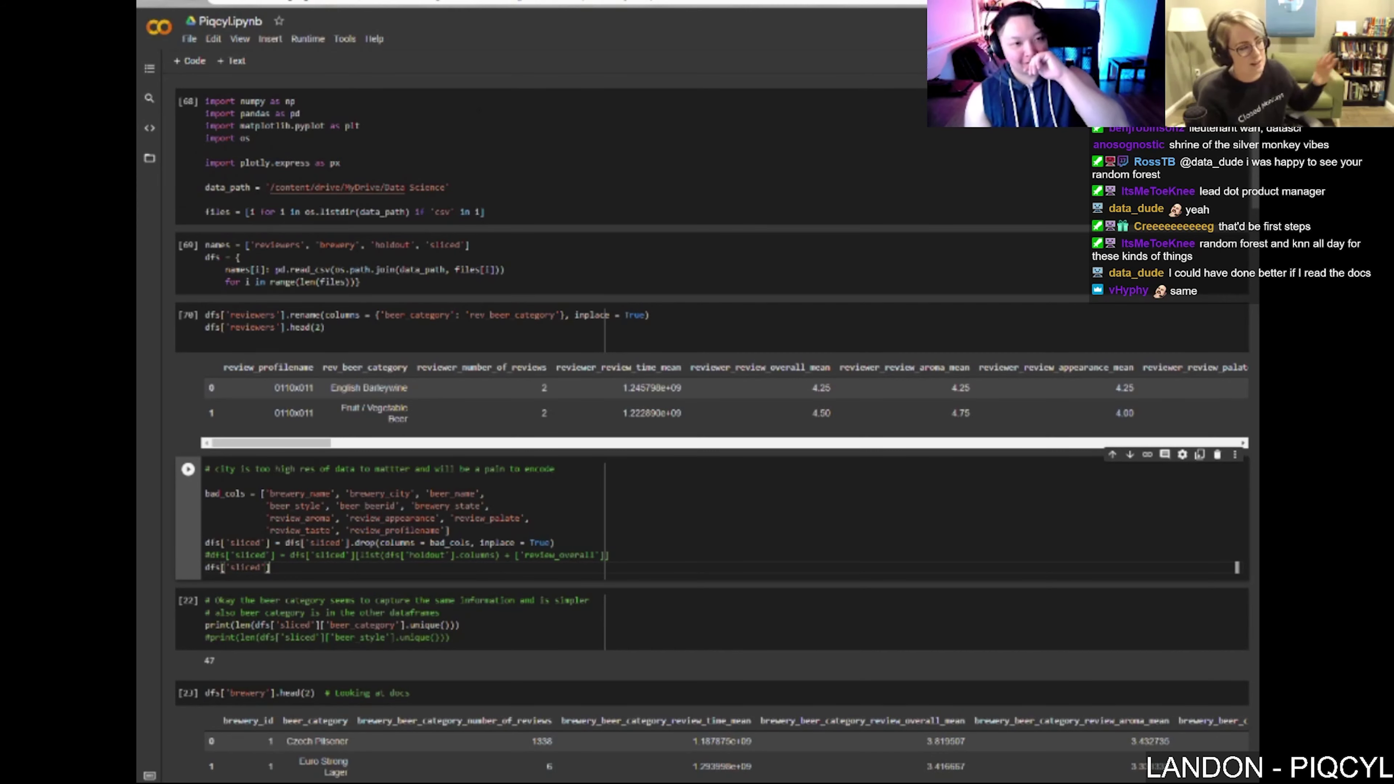
left_click_drag(283, 542, 180, 550)
key("BackSpace")
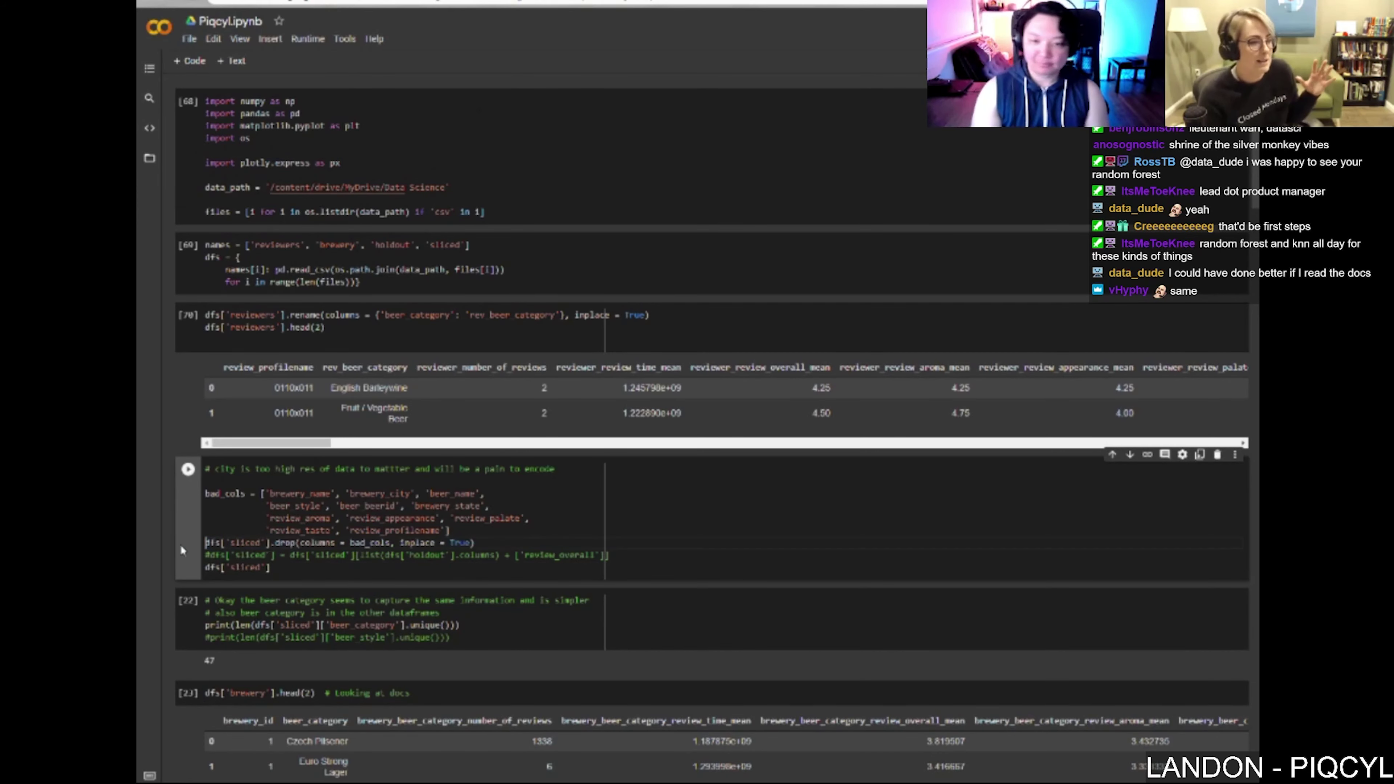
key("shift+Return")
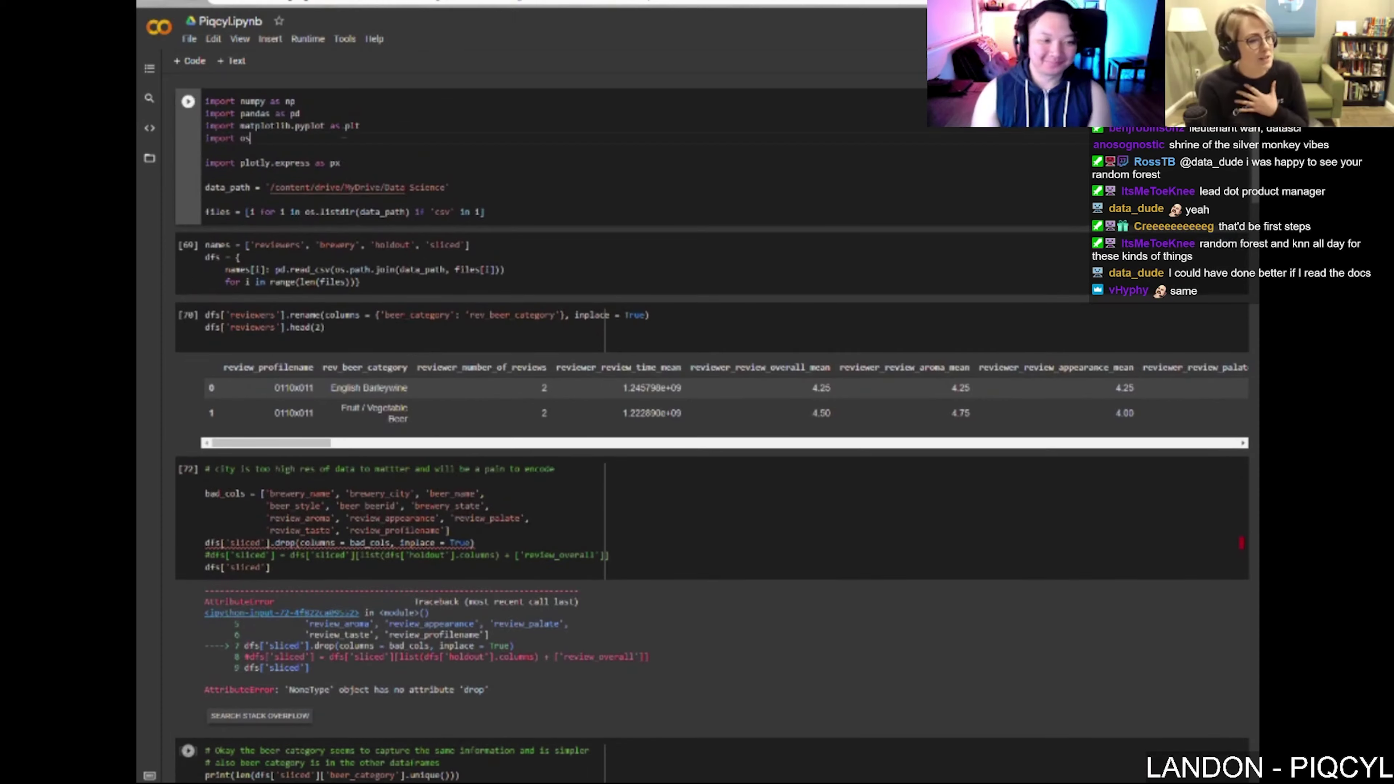
Step: Rerun the cells from the imports through the sliced column drop, and look over its output and the modelling cells below
key("ctrl+F8")
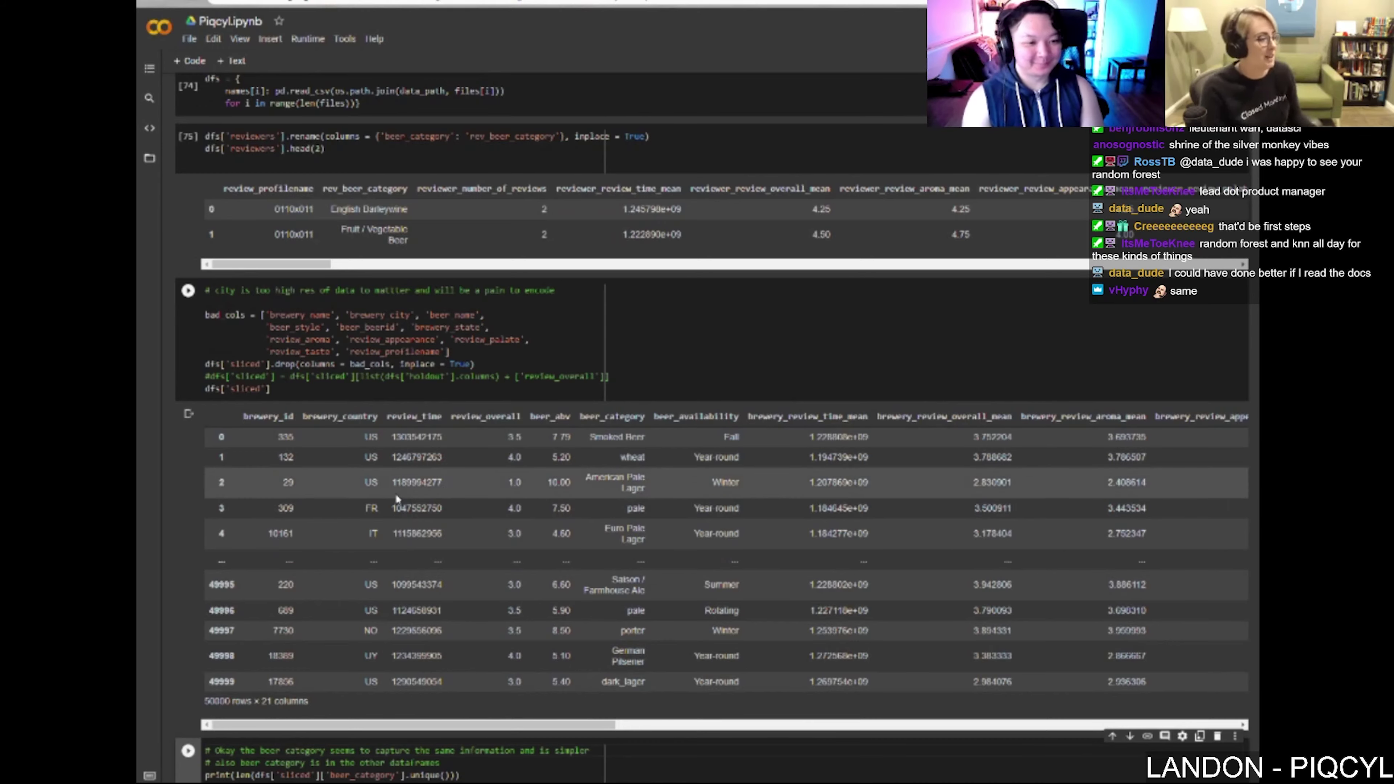
scroll(504, 631, "down", 5)
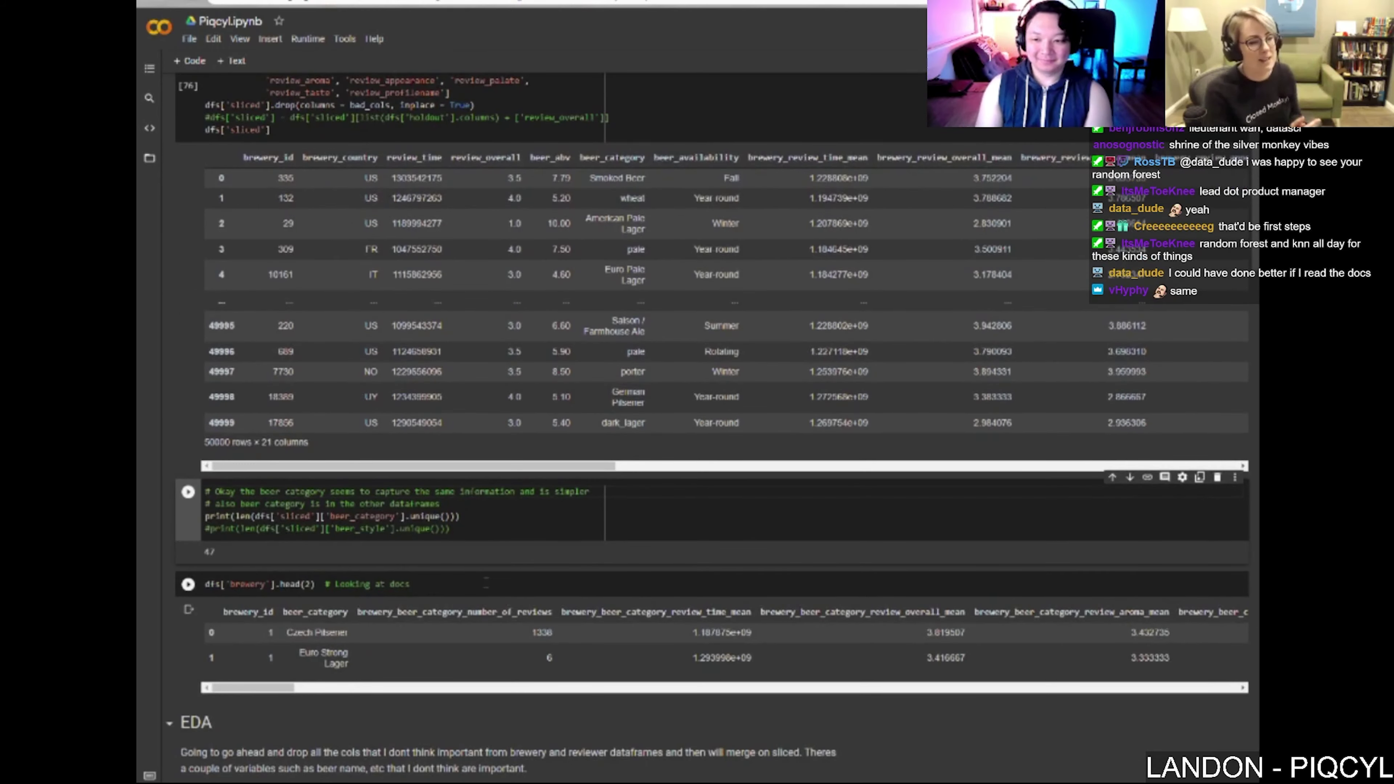
scroll(490, 622, "down", 15)
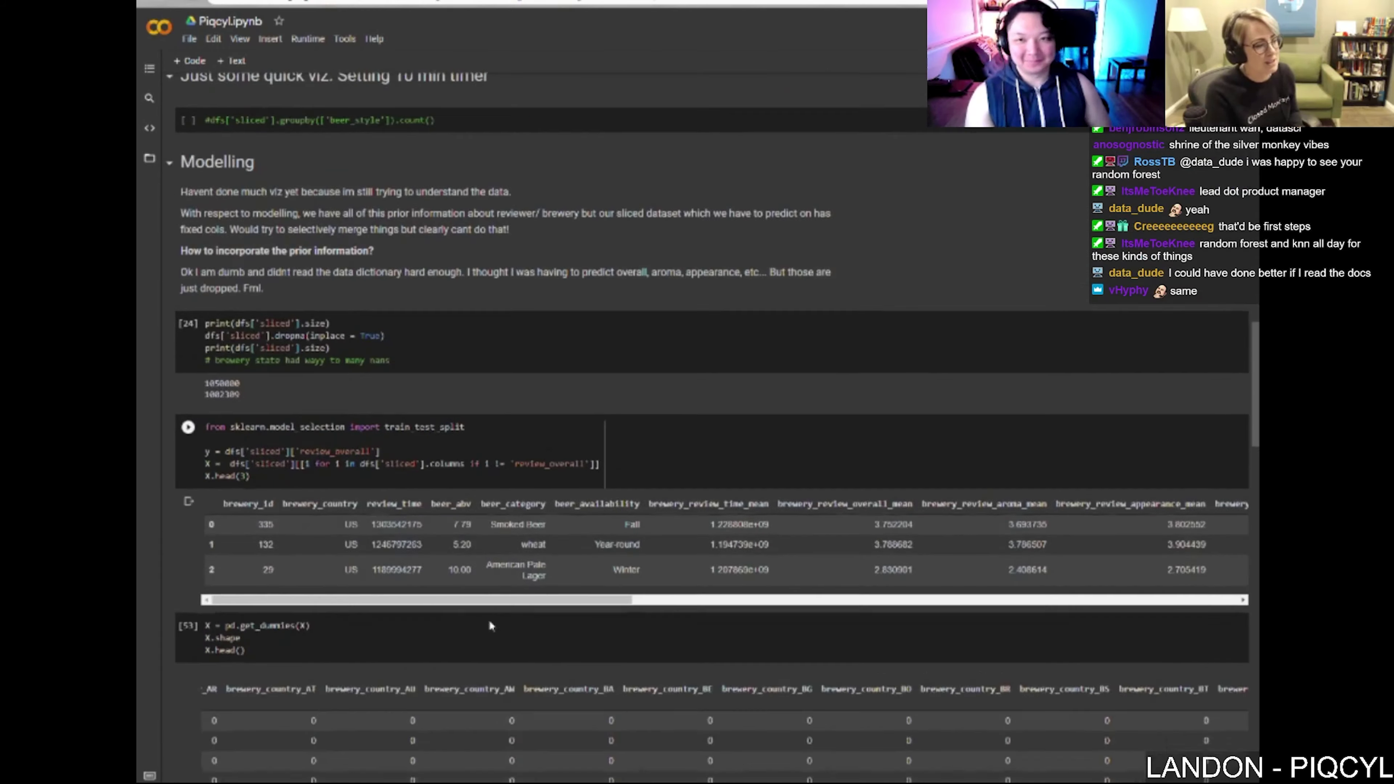
scroll(489, 618, "down", 10)
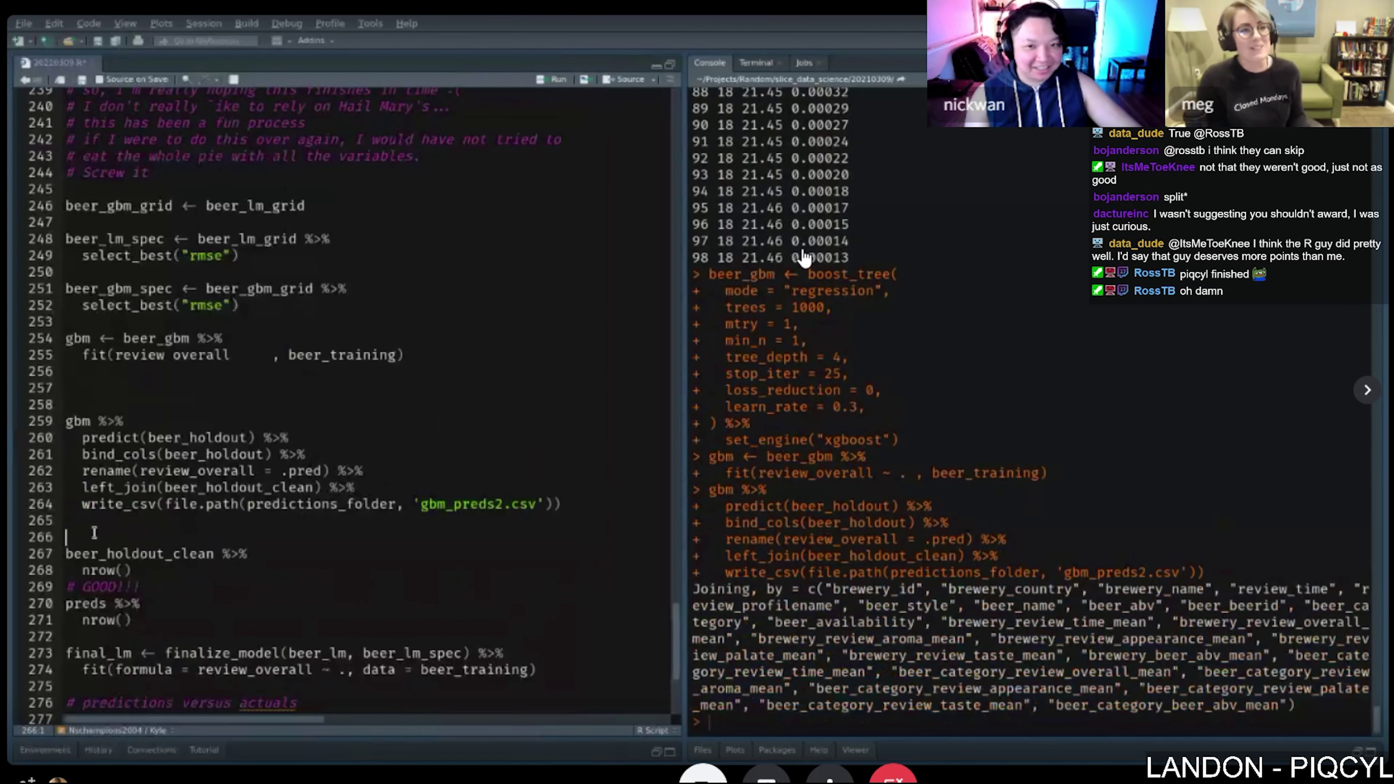
Step: Switch to RStudio, widen the console beside the script, and review the gbm prediction and final_lm code
key("Up")
left_click_drag(680, 550, 618, 549)
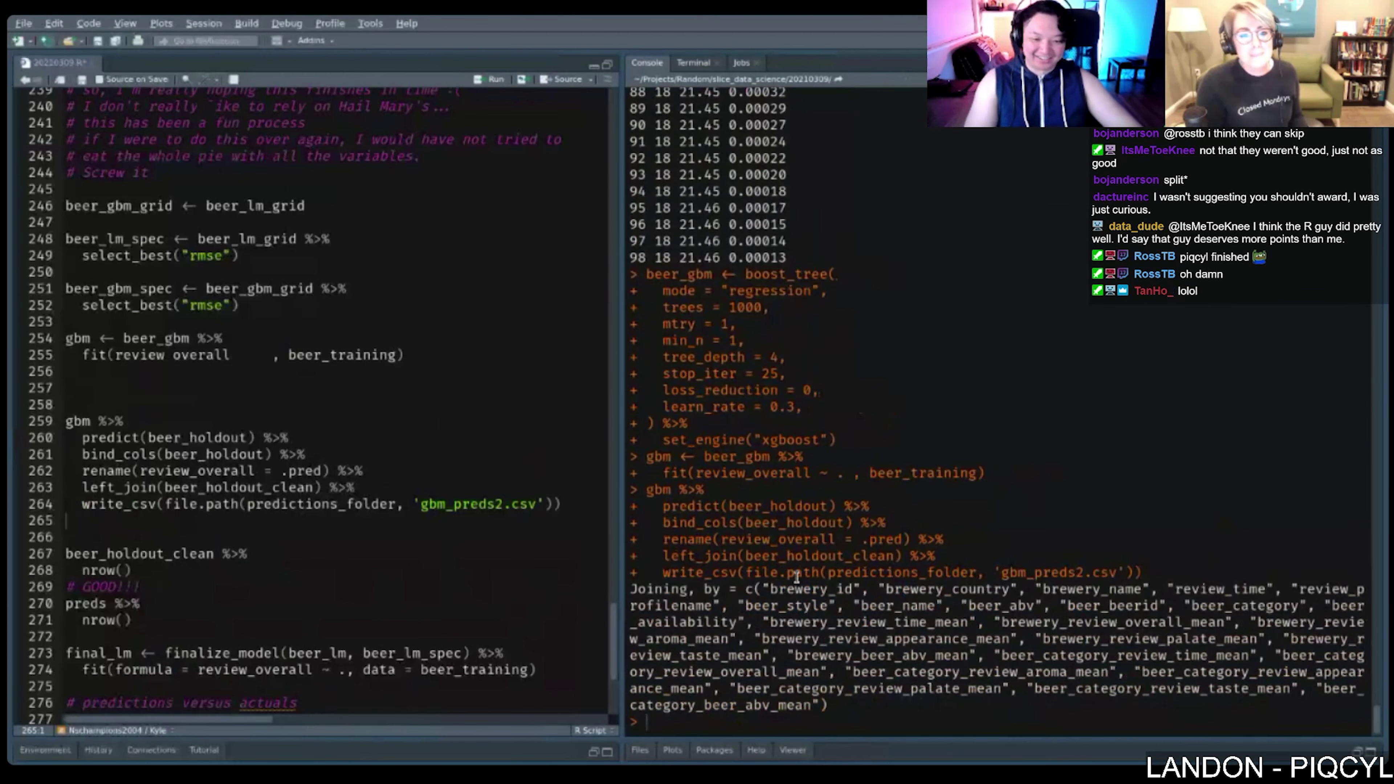
left_click(149, 536)
scroll(149, 472, "down", 4)
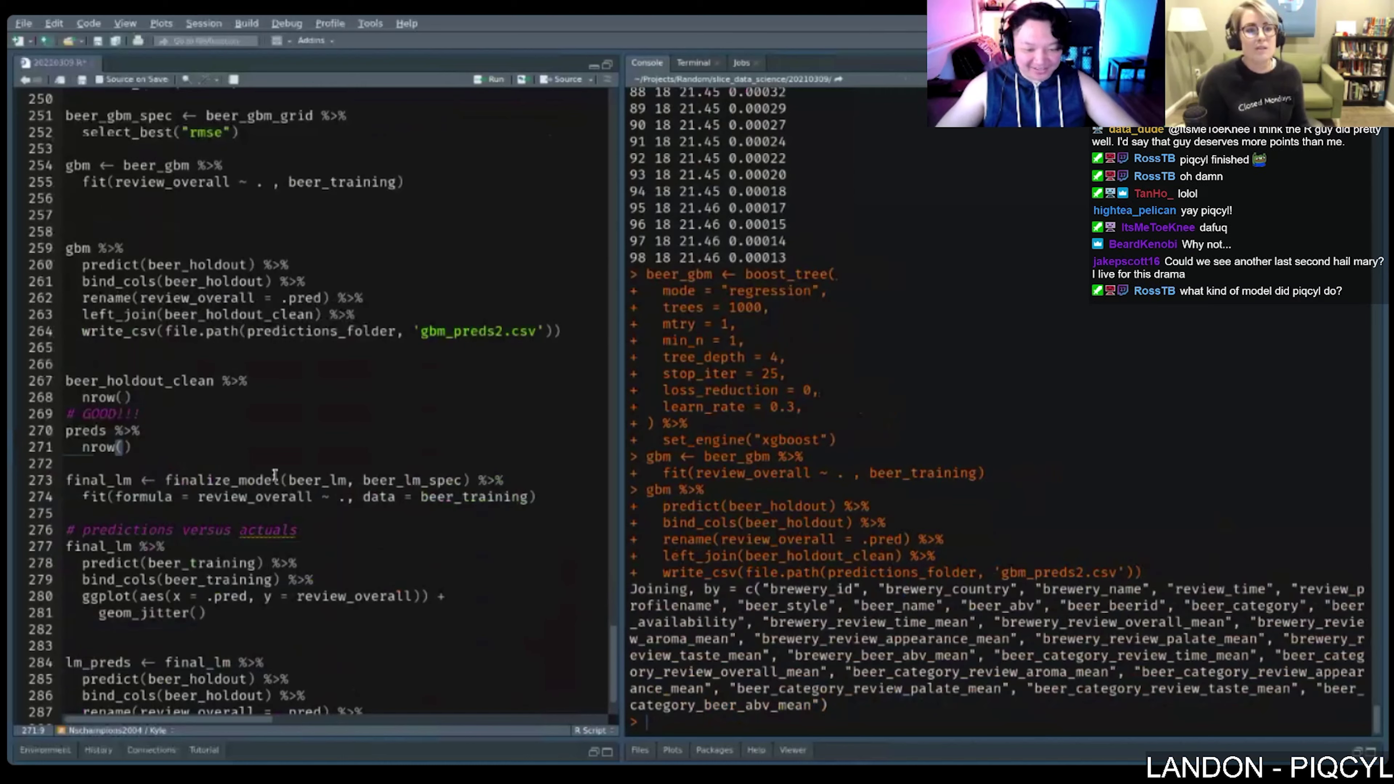
scroll(286, 493, "down", 3)
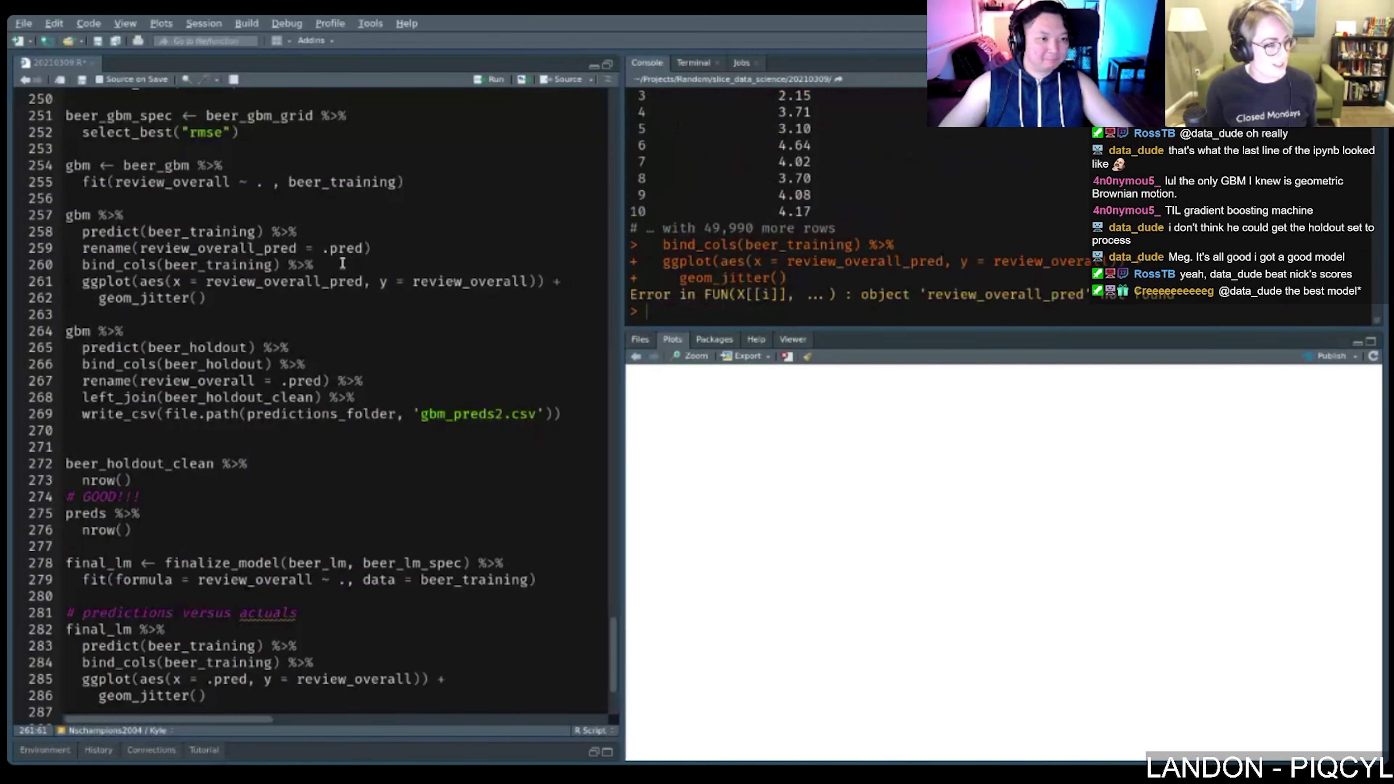
Step: Copy review_overall_pred from the gbm rename call over the x aesthetic in the ggplot call
key("ctrl+shift+Right")
key("ctrl+c")
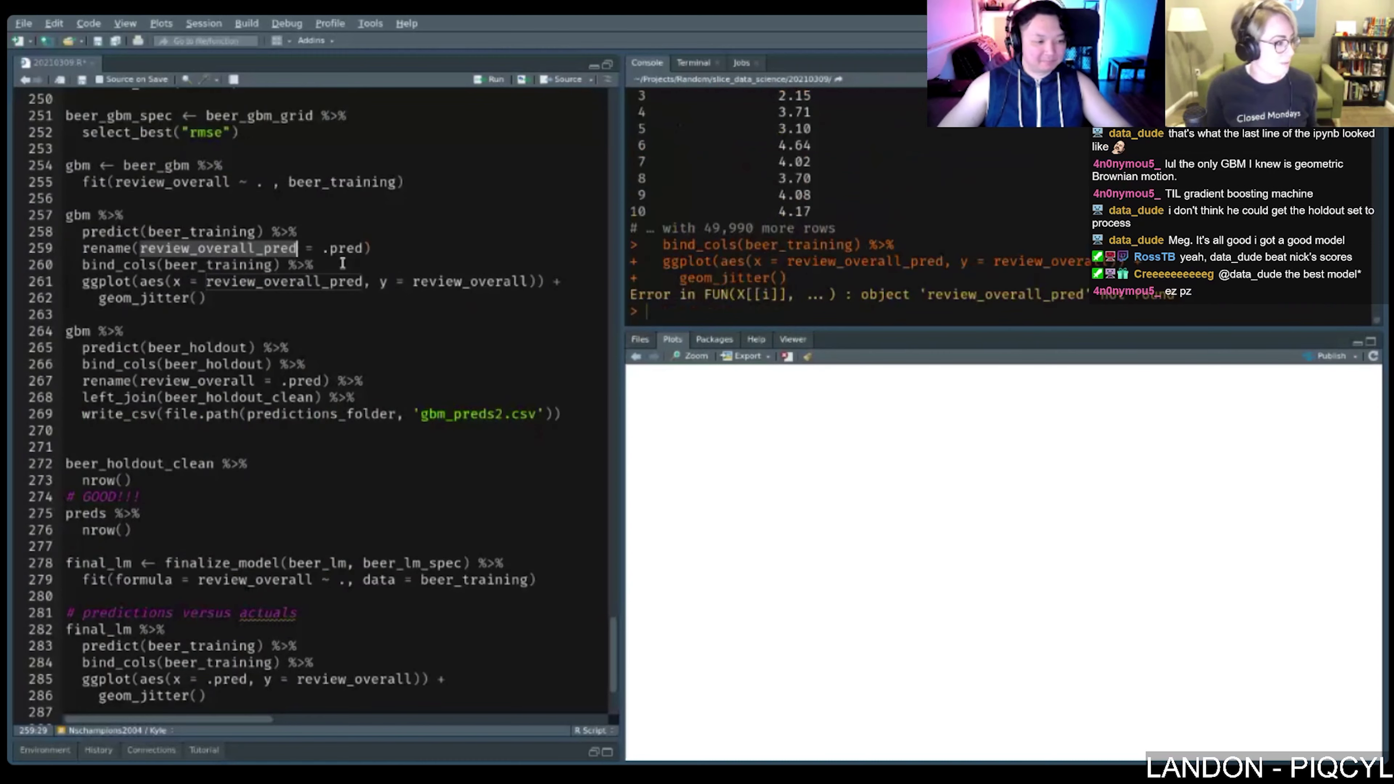
key("Down")
key("ctrl+shift+Right")
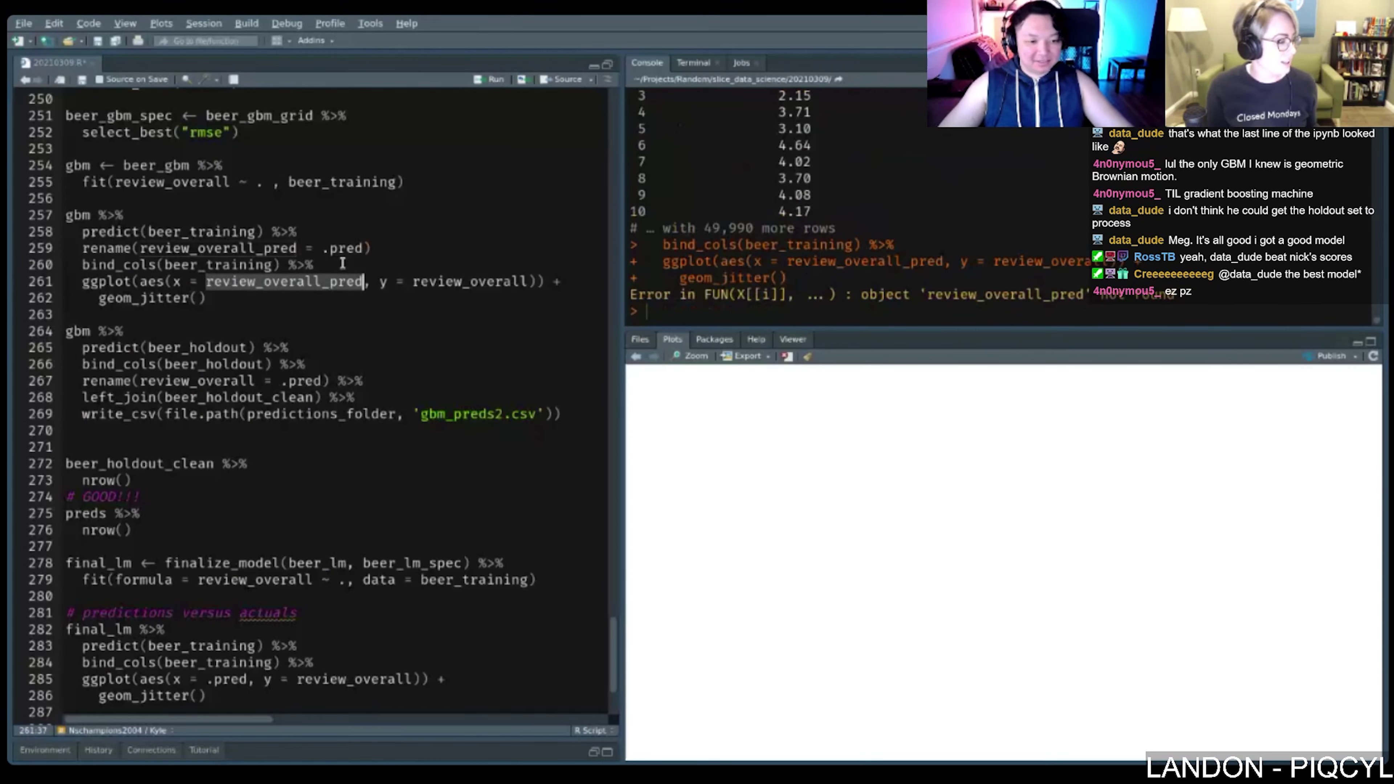
key("ctrl+v")
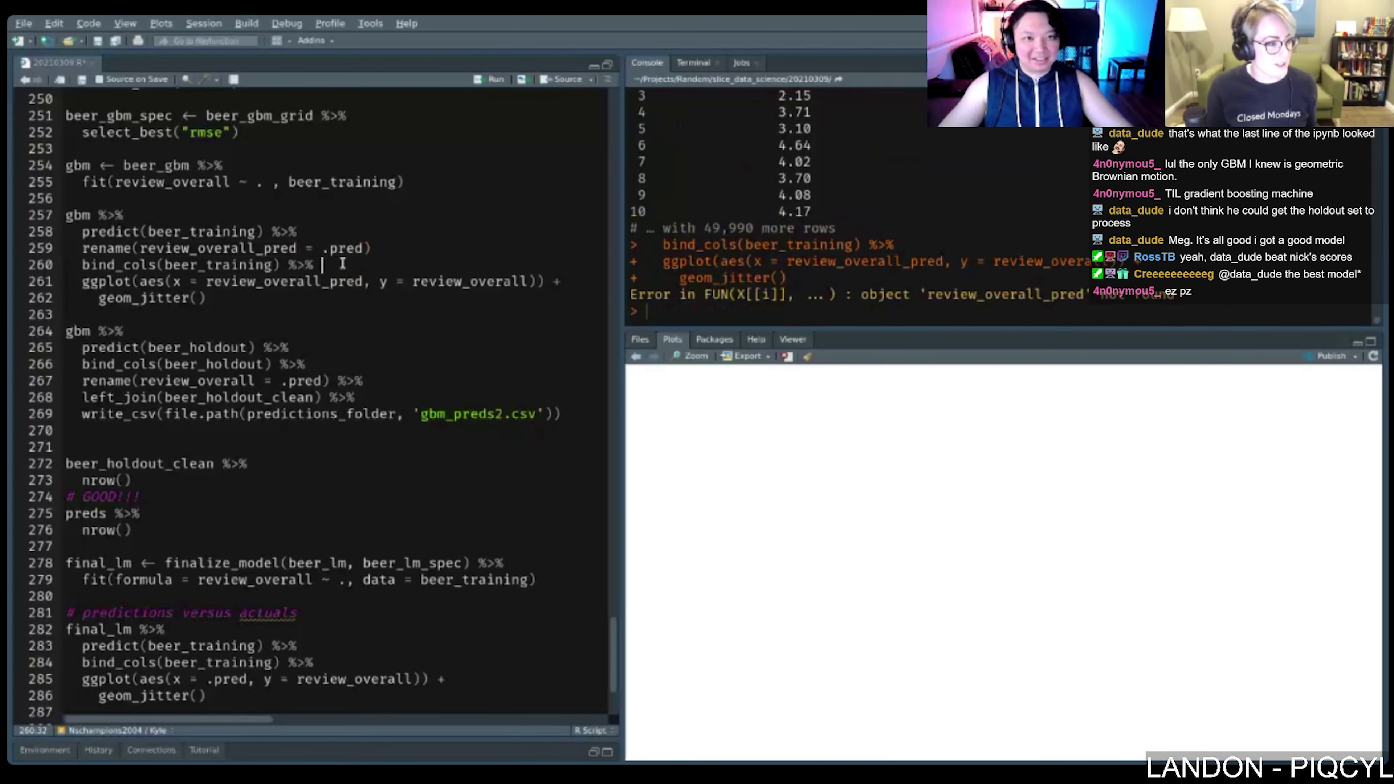
Step: Run only the gbm training prediction pipeline through bind_cols(beer_training), leaving out the ggplot lines
key("shift+Home")
key("shift+Up")
key("shift+Up")
key("shift+Up")
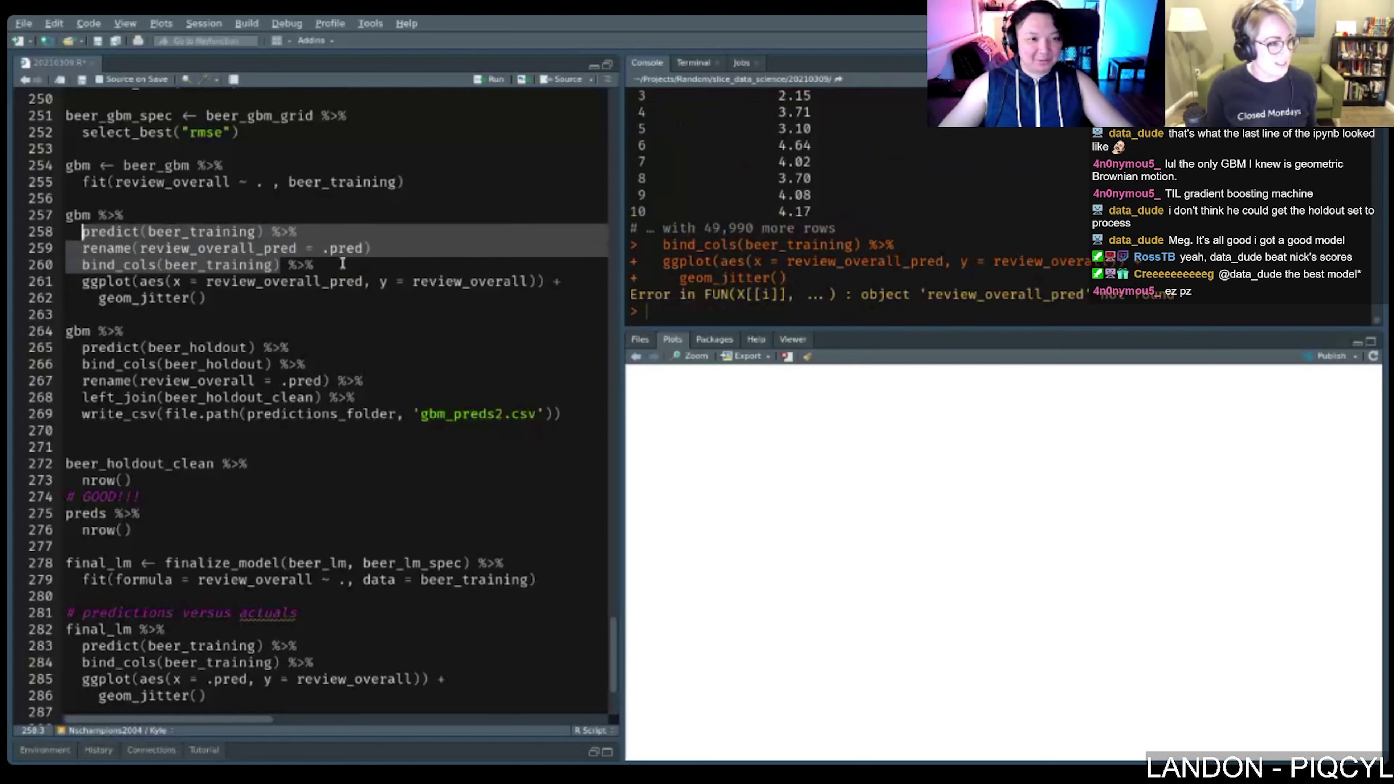
key("shift+Home")
key("ctrl+Return")
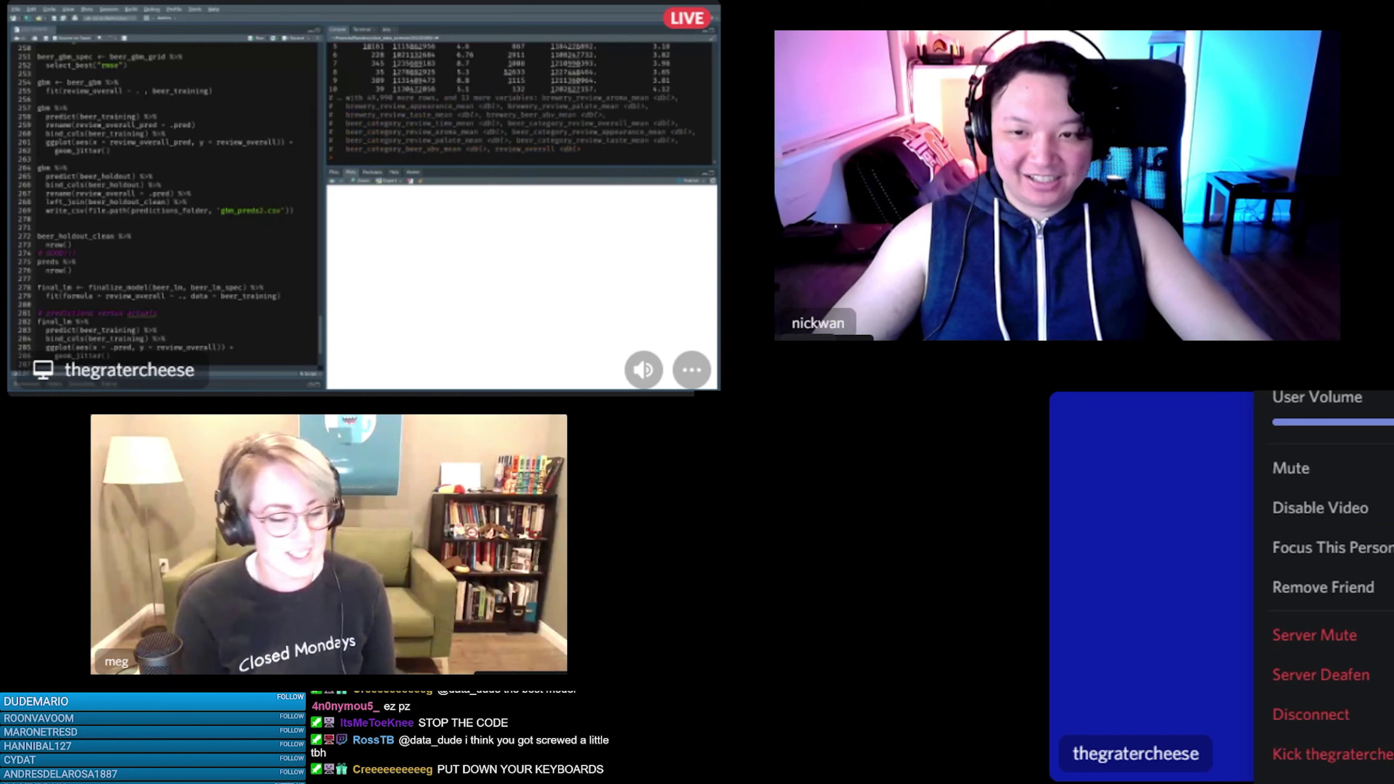
key("Escape")
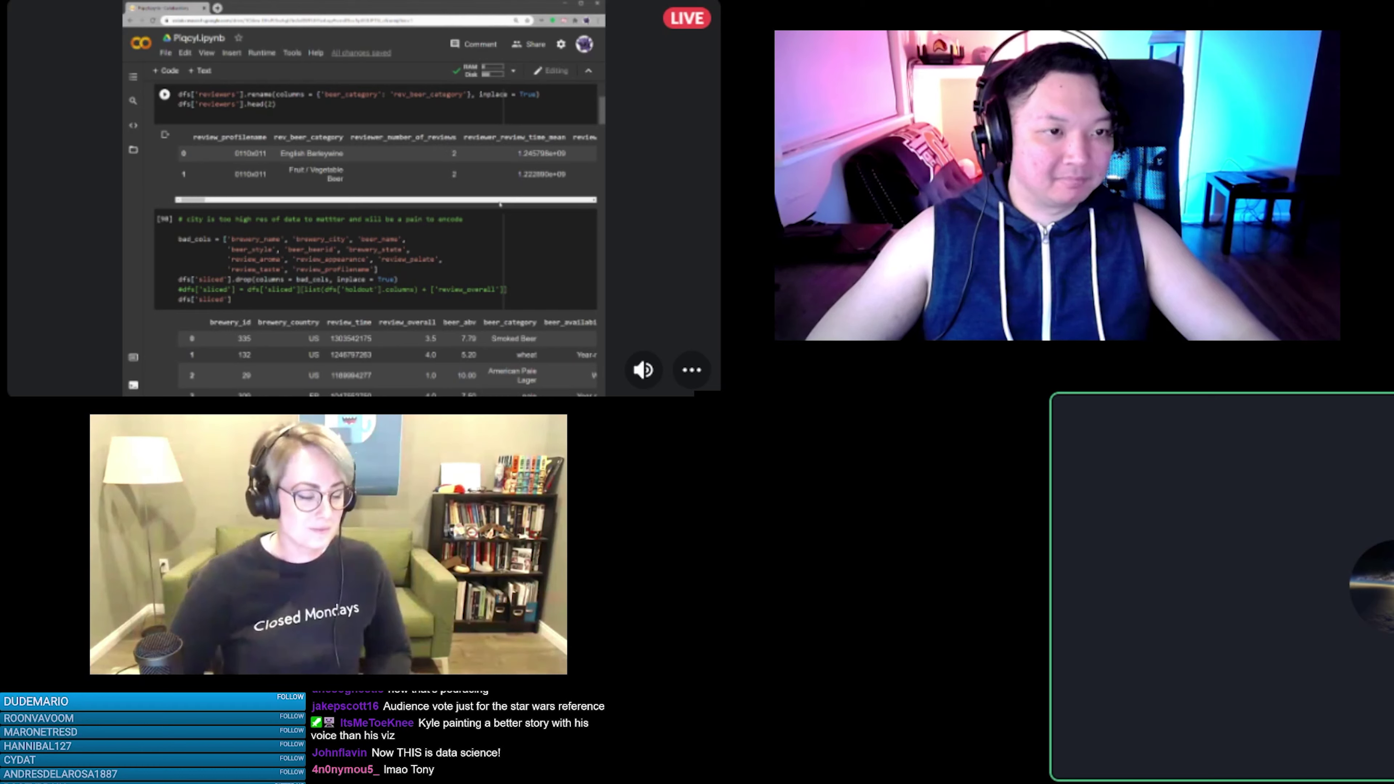
Step: Switch to the Colab notebook and examine the bad_cols cell, its sliced output, and the holdout drop and encoding cells
left_click(450, 230)
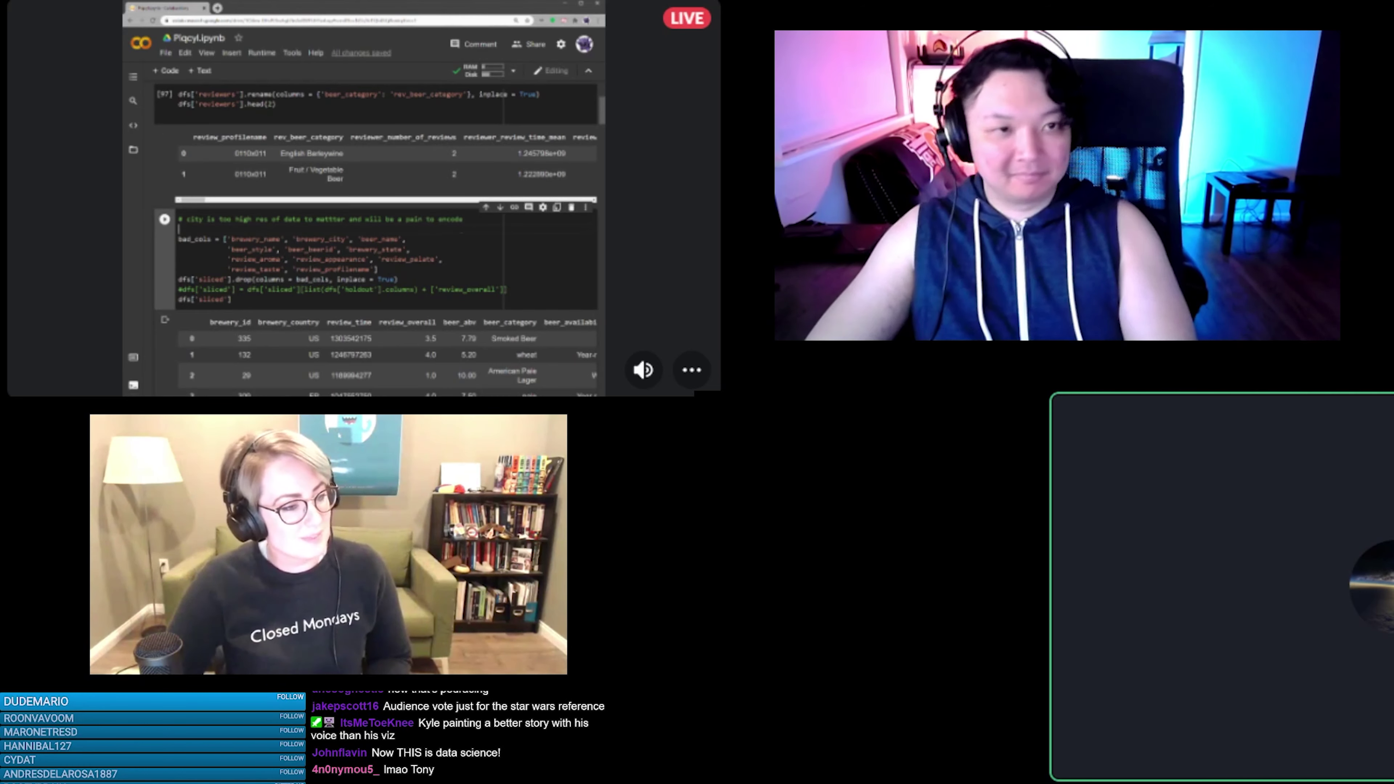
left_click(230, 299)
scroll(378, 220, "down", 2)
scroll(446, 232, "down", 15)
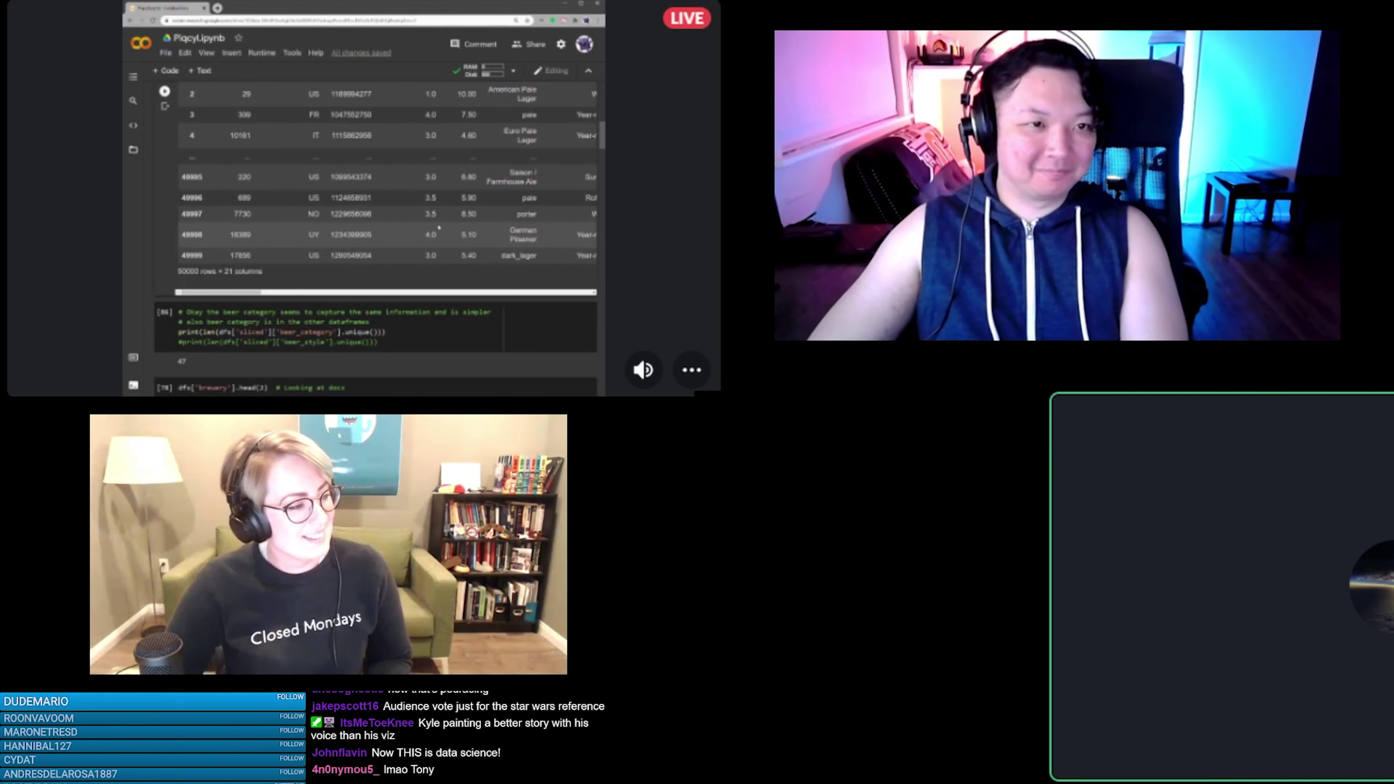
scroll(446, 232, "down", 2)
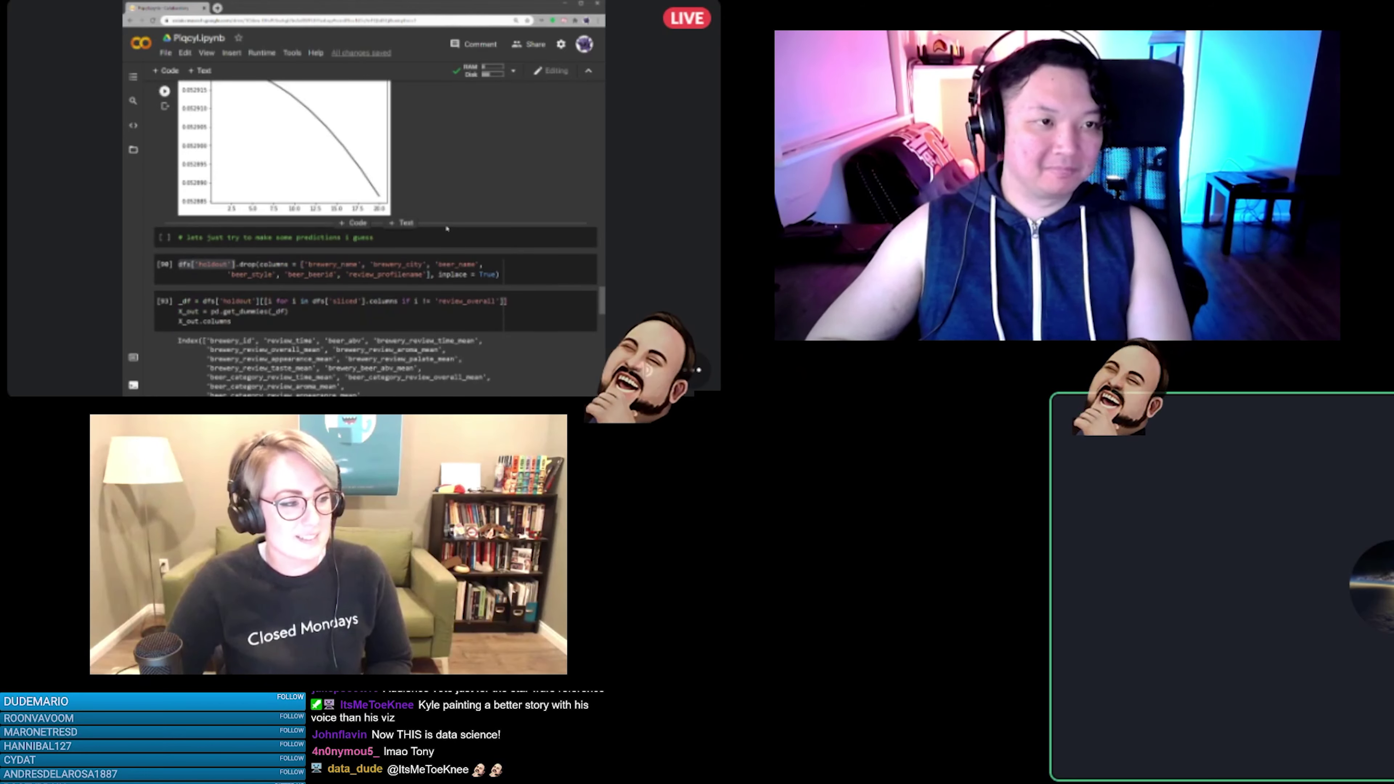